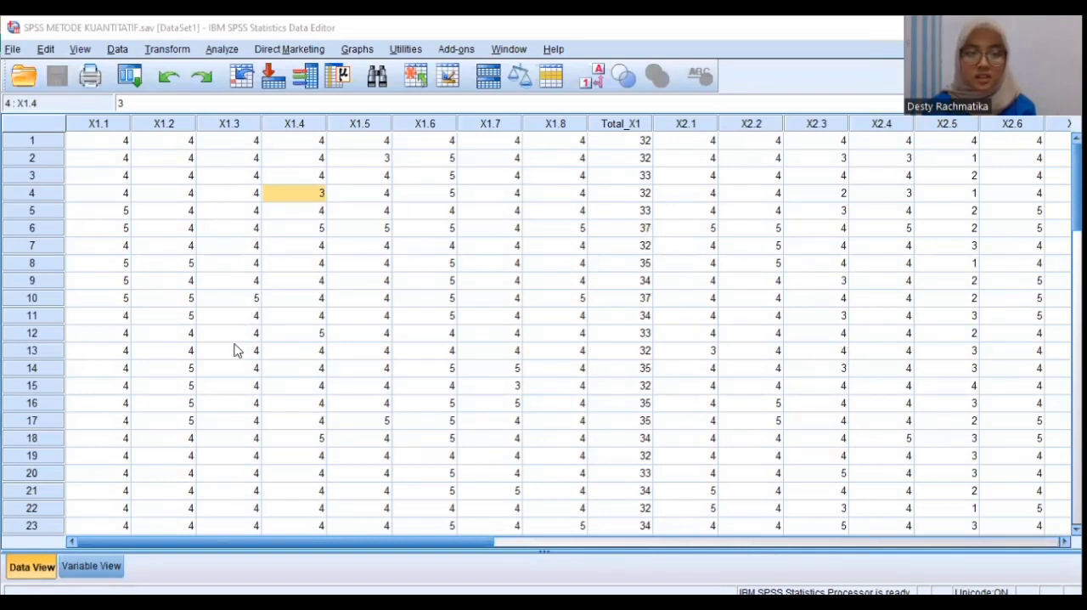
Review the variable definitions and the questionnaire data columns from X1.1 through Y.6
left_click(92, 566)
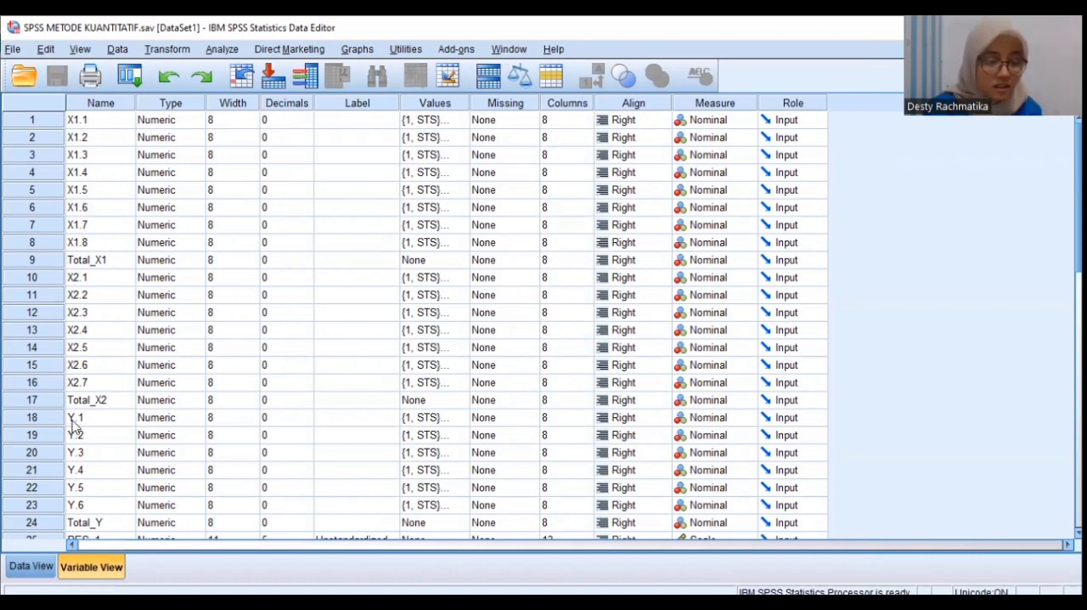
left_click(31, 565)
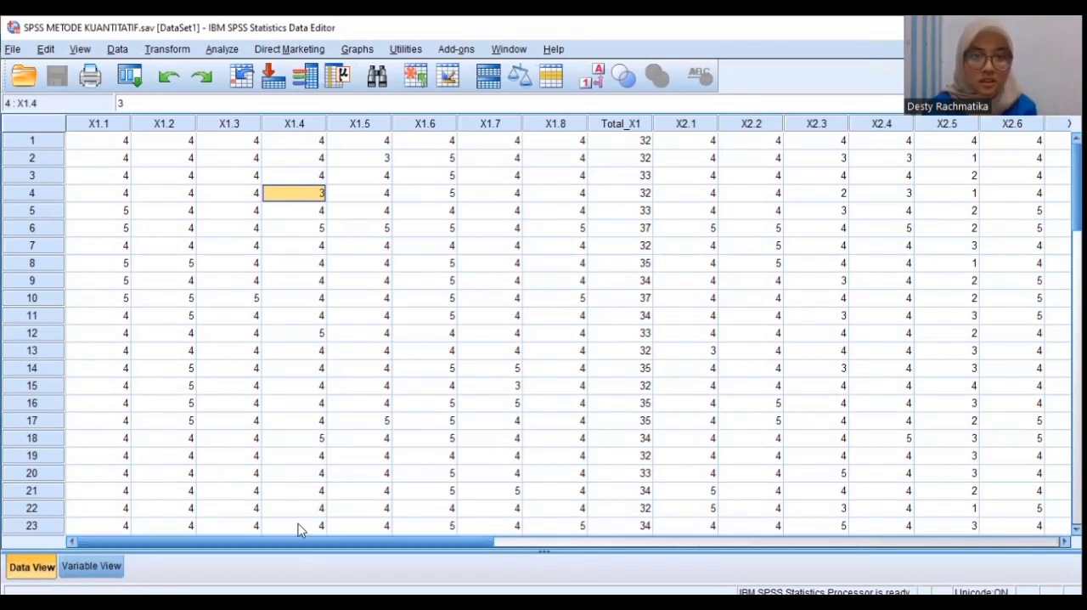
left_click_drag(271, 553, 502, 554)
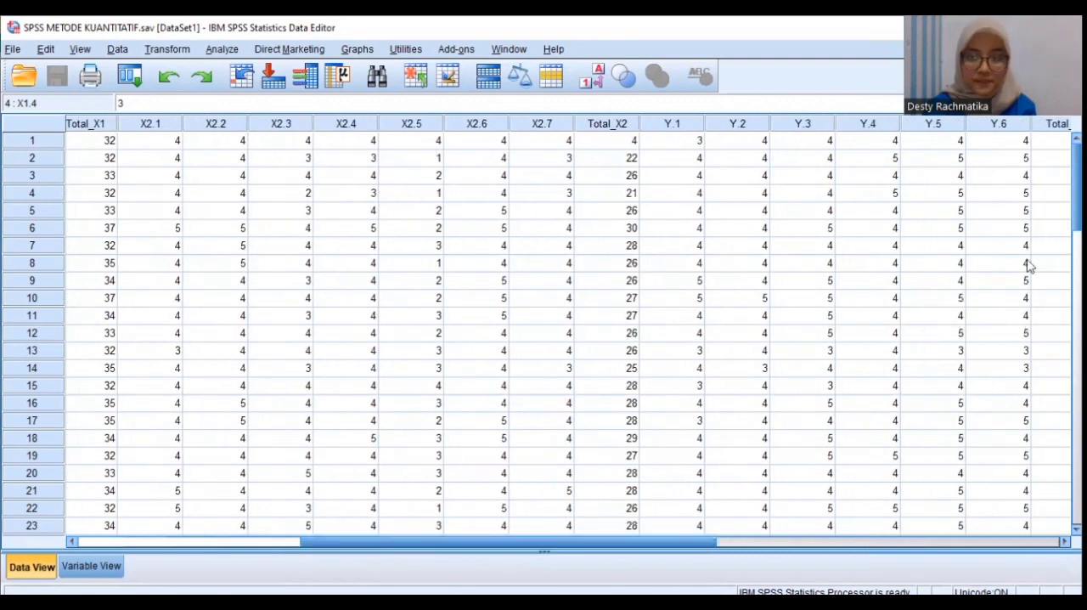
scroll(1057, 187, "down", 15)
scroll(1055, 211, "up", 11)
left_click_drag(680, 543, 406, 507)
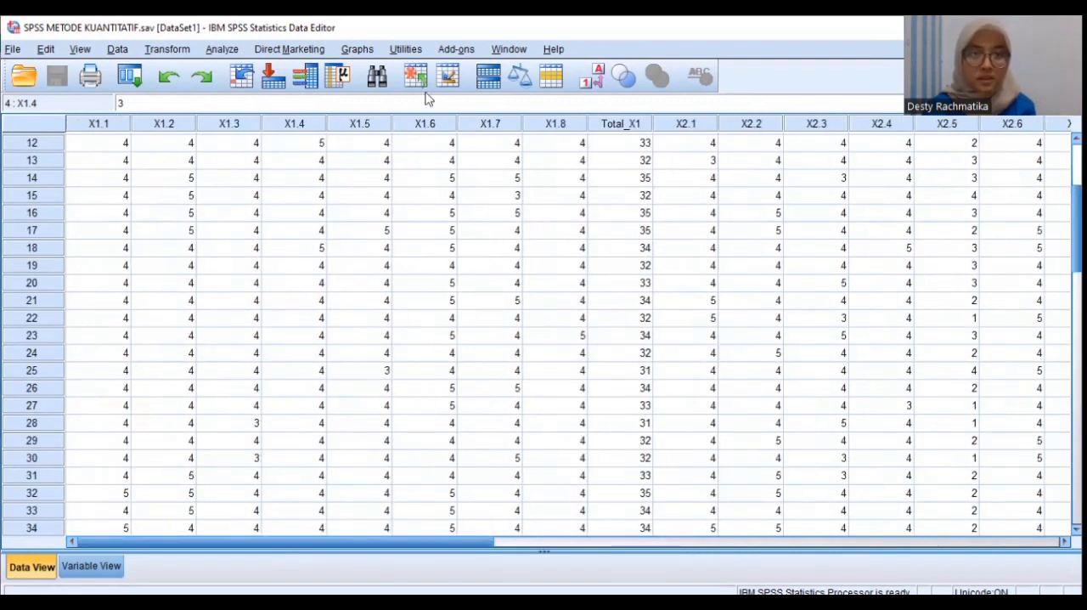
Inspect the Bivariate Correlations setup for X1.1 to X1.8 and Total_X1, including its coefficient and significance options, and close it
key("alt+a")
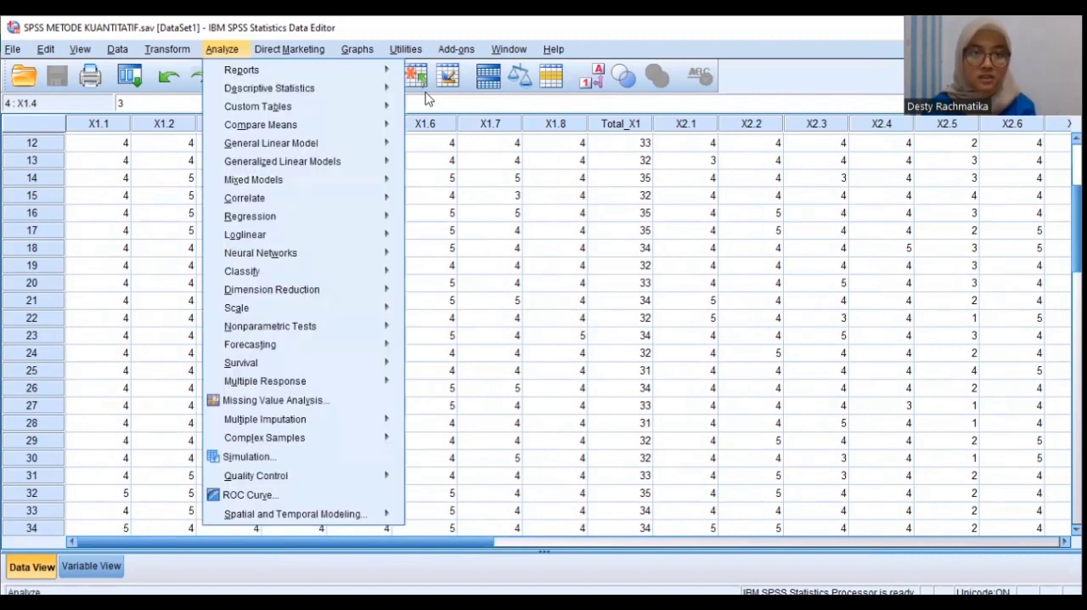
mouse_move(246, 201)
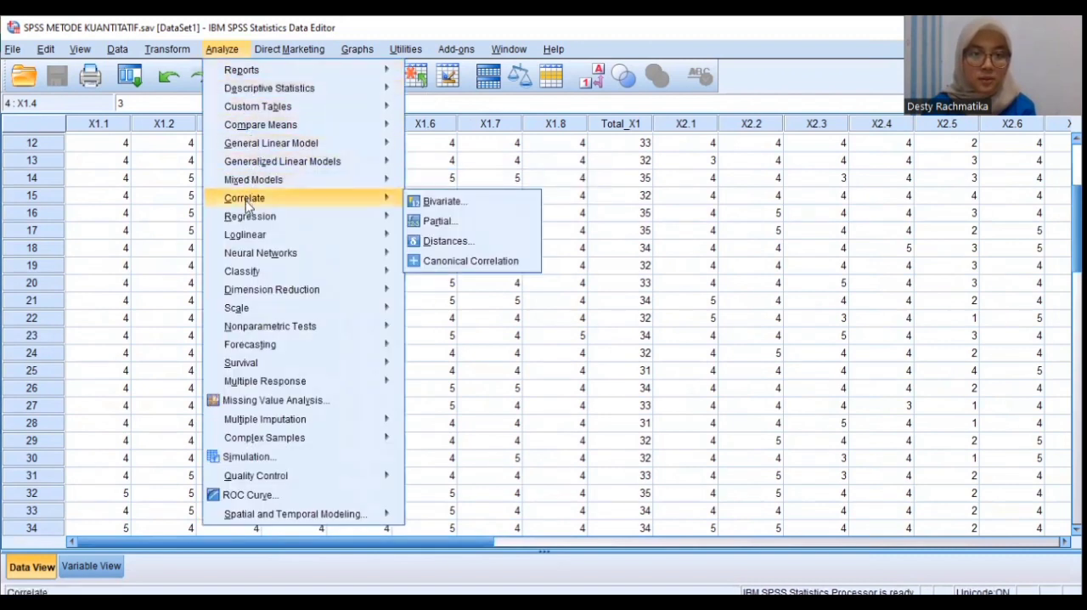
mouse_move(381, 199)
left_click(421, 203)
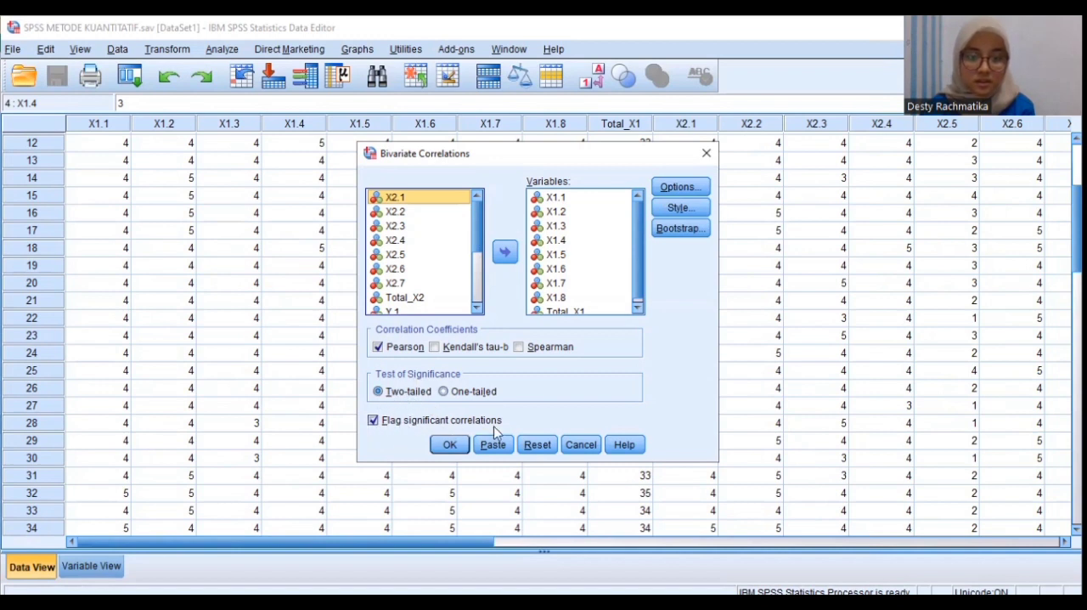
left_click(446, 451)
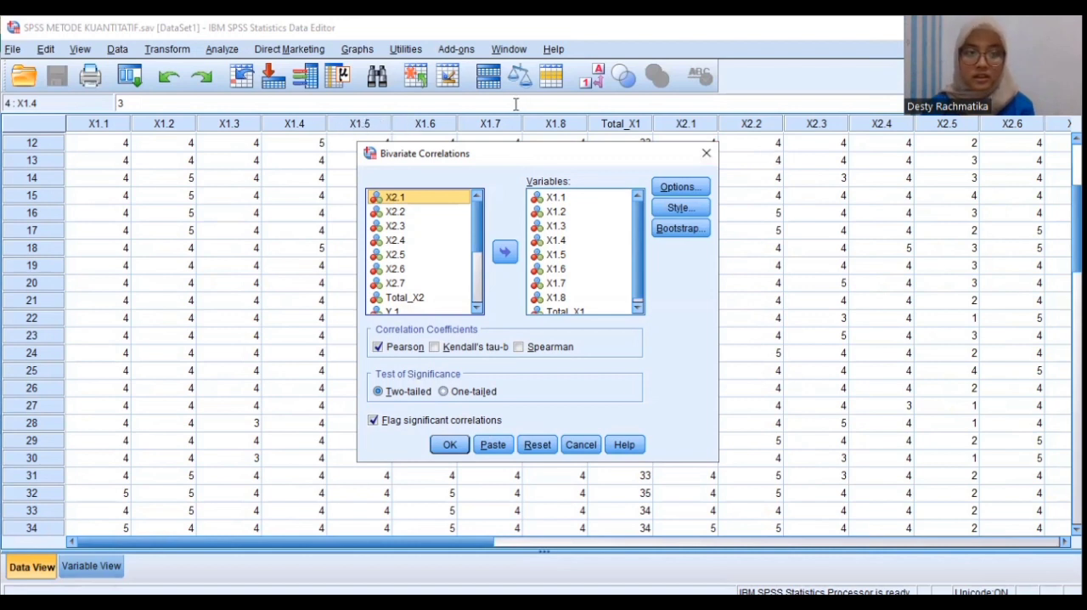
left_click(705, 158)
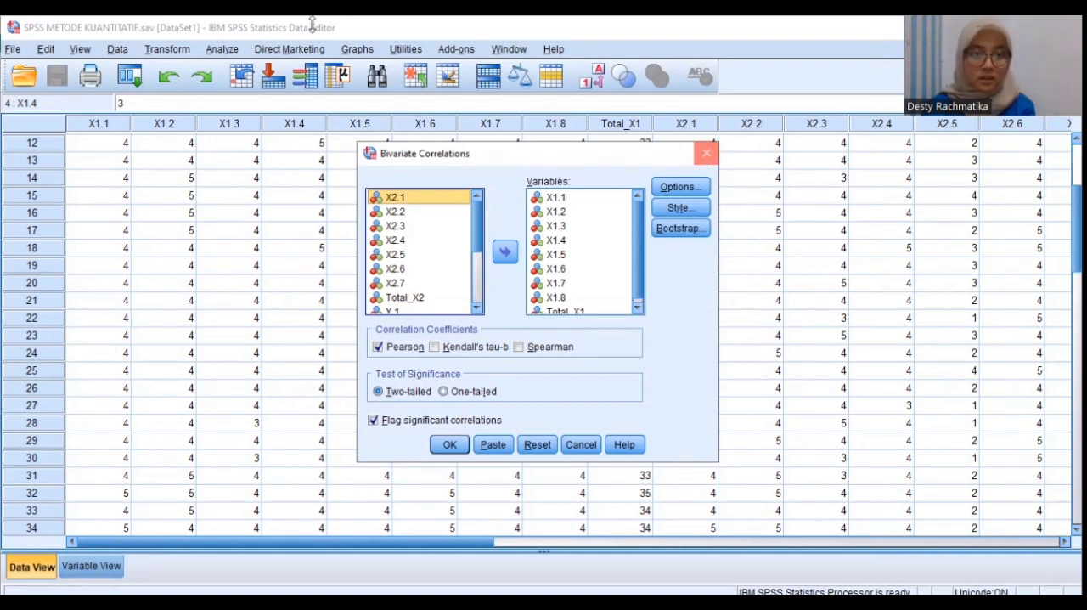
Reopen Bivariate Correlations and remove X1.1 to X1.8 and Total_X1 from the variables to correlate
key("alt+a")
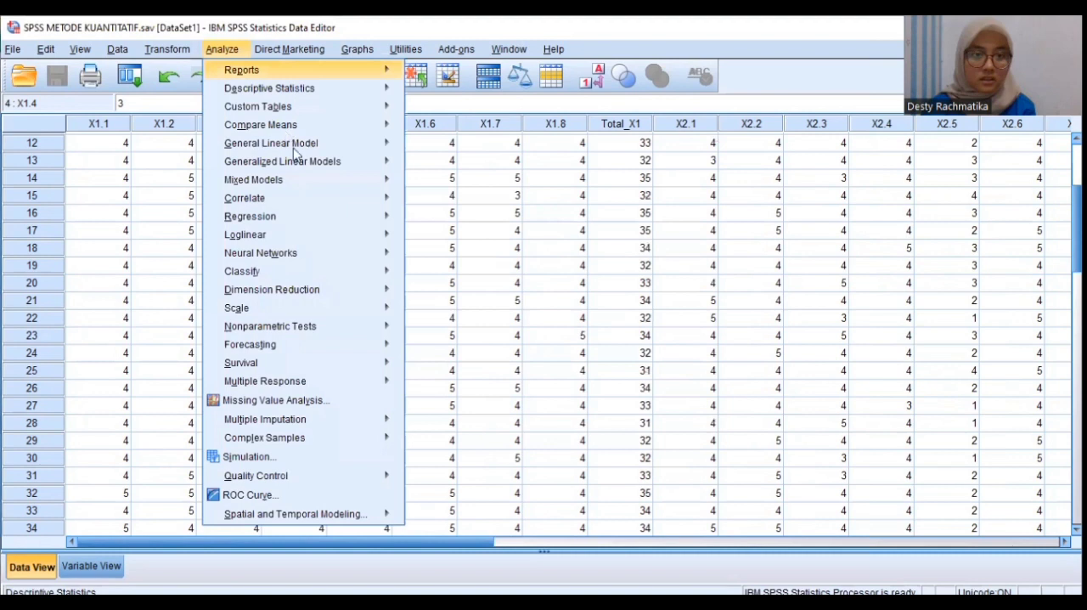
mouse_move(286, 207)
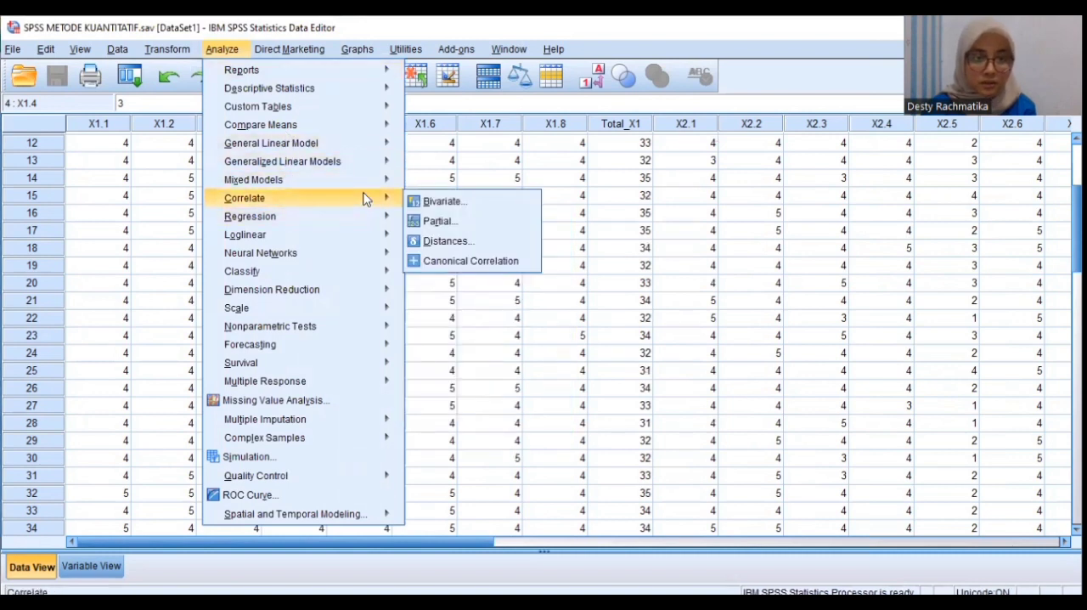
left_click(426, 202)
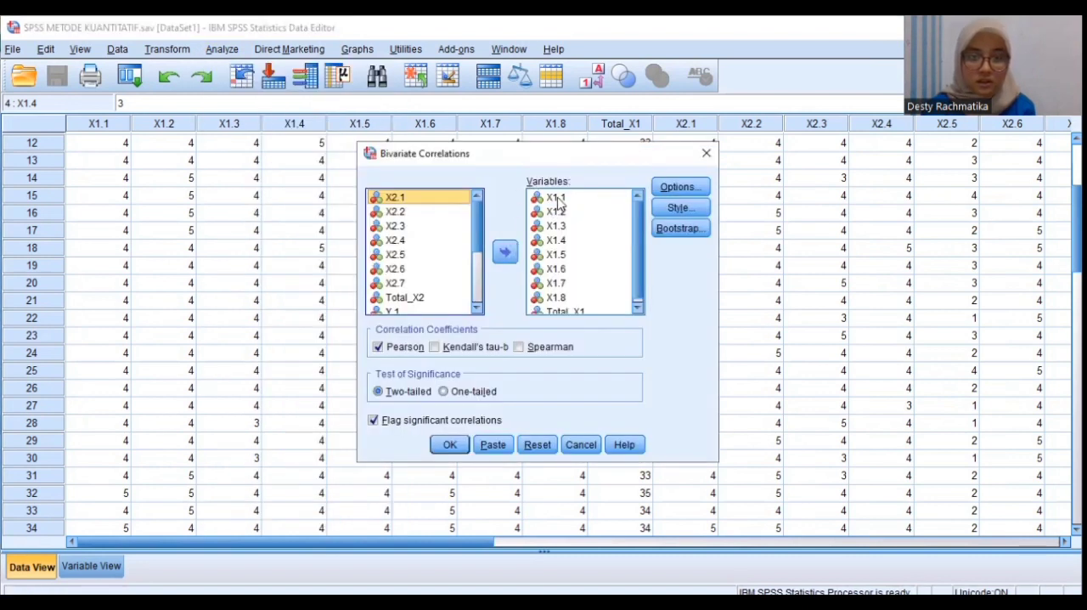
left_click(556, 199)
left_click(504, 251)
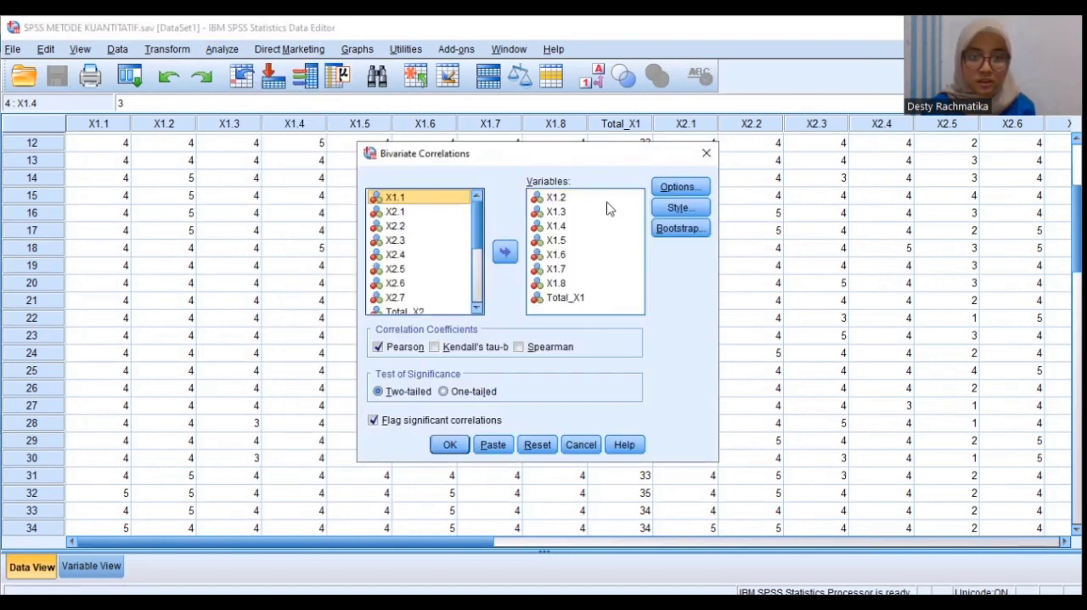
left_click(600, 197)
left_click(505, 251)
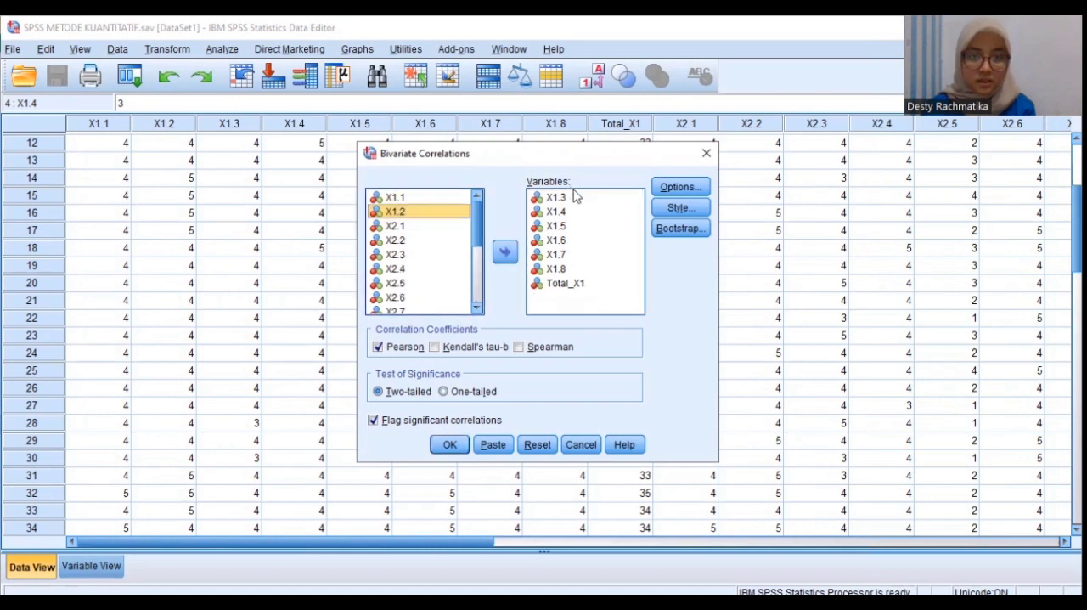
left_click(505, 251)
left_click(582, 200)
left_click(504, 251)
left_click(577, 198)
left_click(504, 251)
left_click(577, 197)
left_click(504, 251)
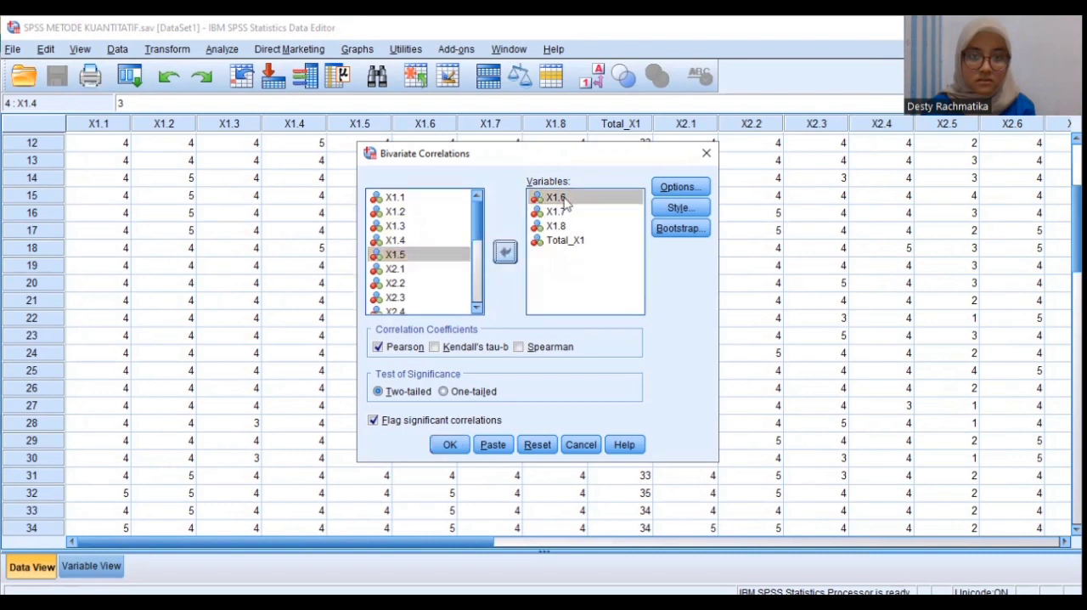
left_click(576, 198)
left_click(504, 252)
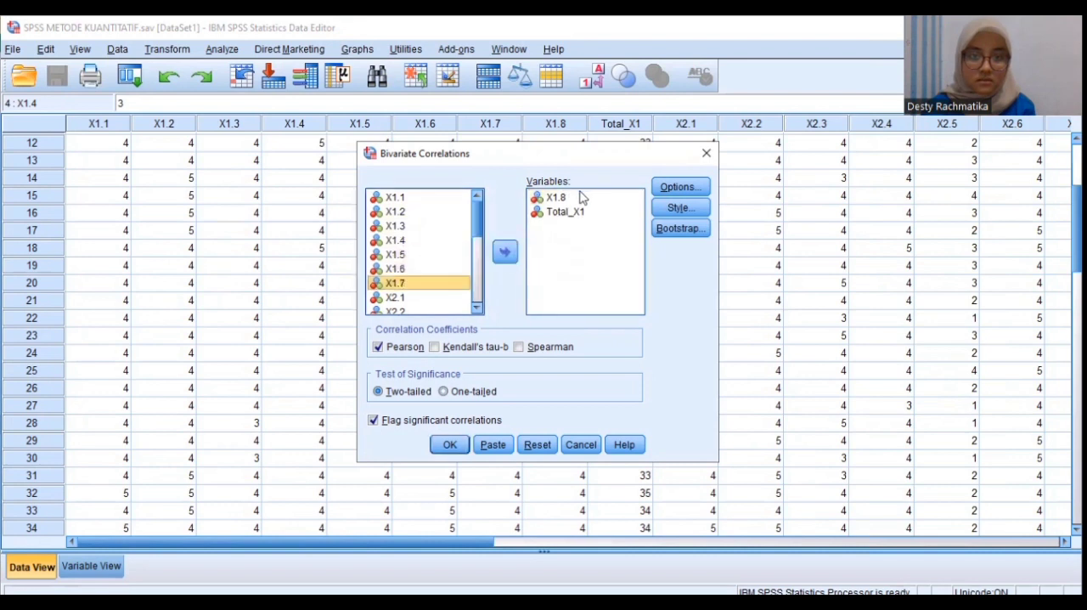
left_click(576, 198)
left_click(505, 251)
left_click(561, 198)
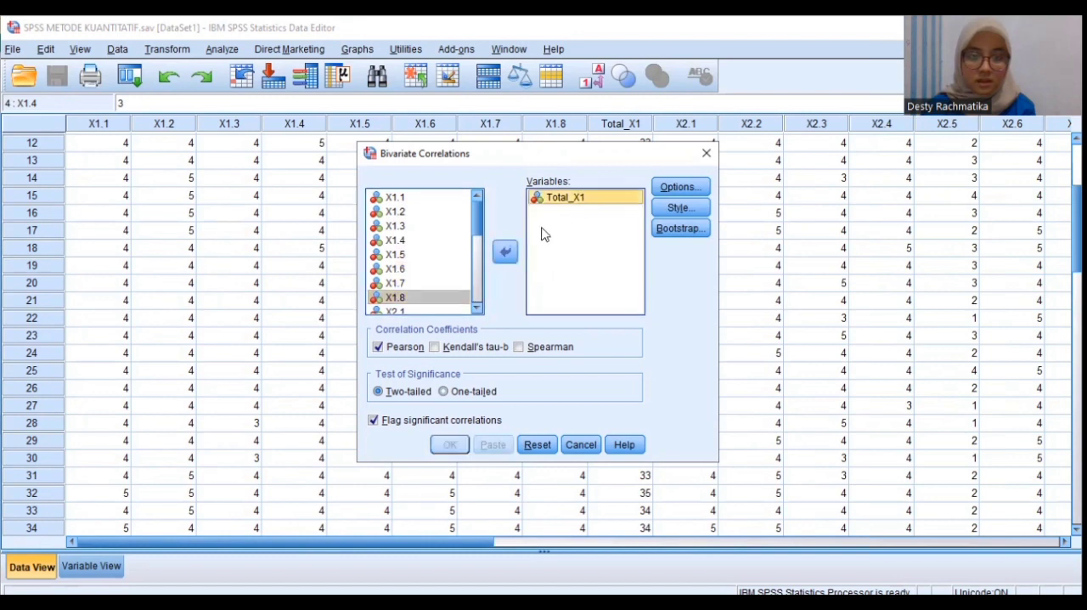
left_click(505, 252)
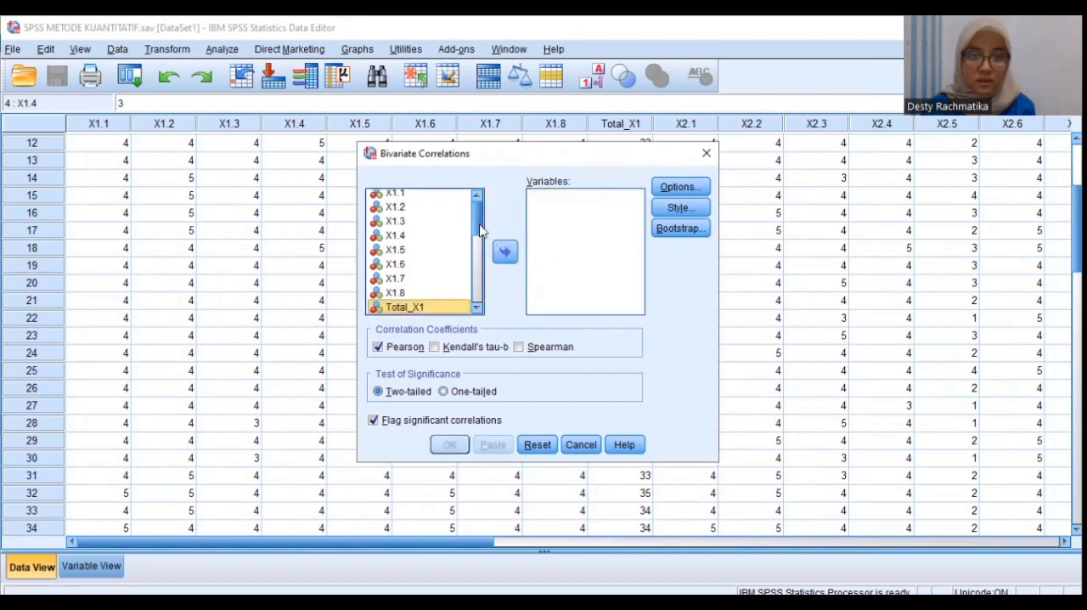
Add X2.1 to X2.7 and Total_X2 as the variables to correlate, and close the dialog without running the analysis
left_click_drag(477, 230, 474, 255)
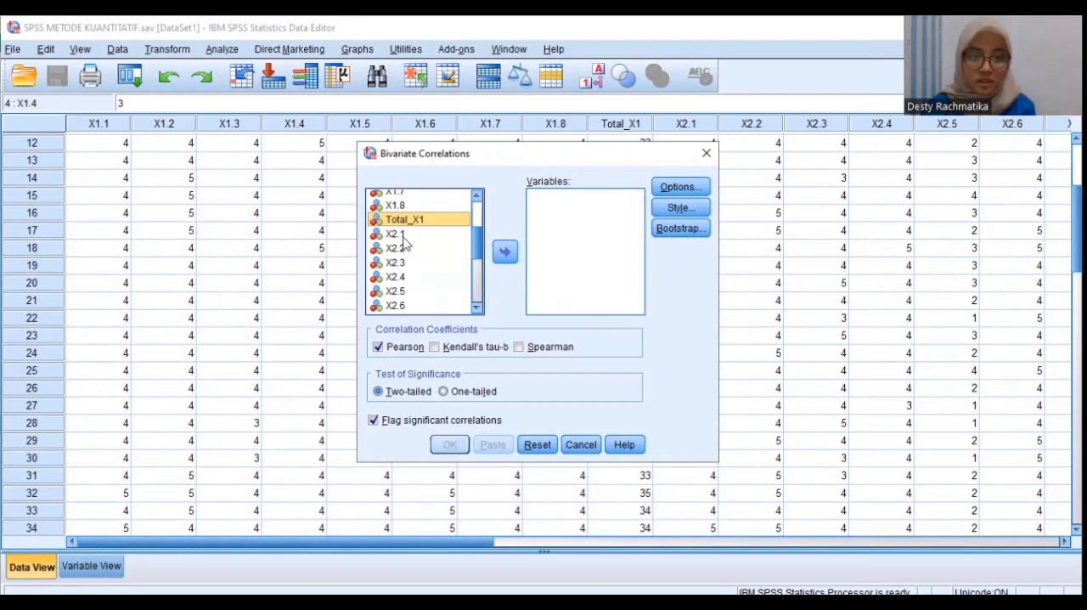
scroll(482, 255, "down", 2)
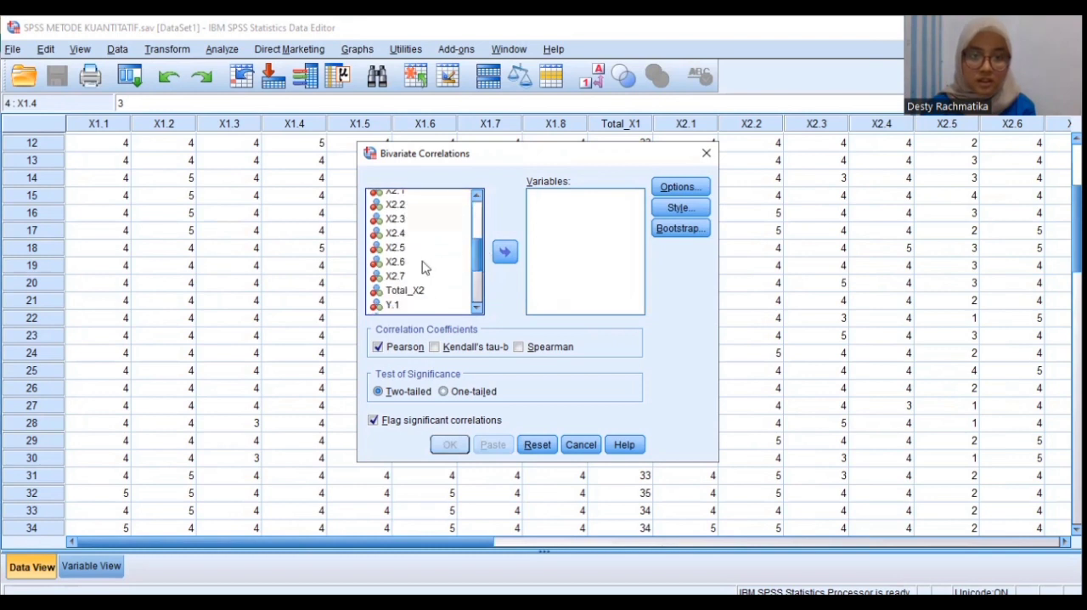
scroll(482, 255, "up", 3)
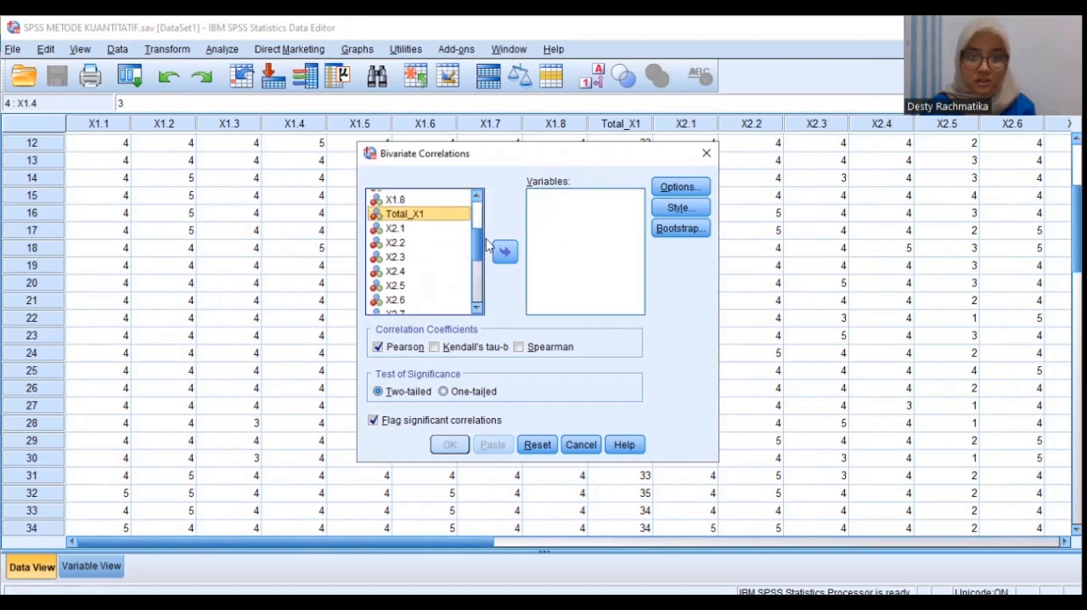
left_click(427, 230)
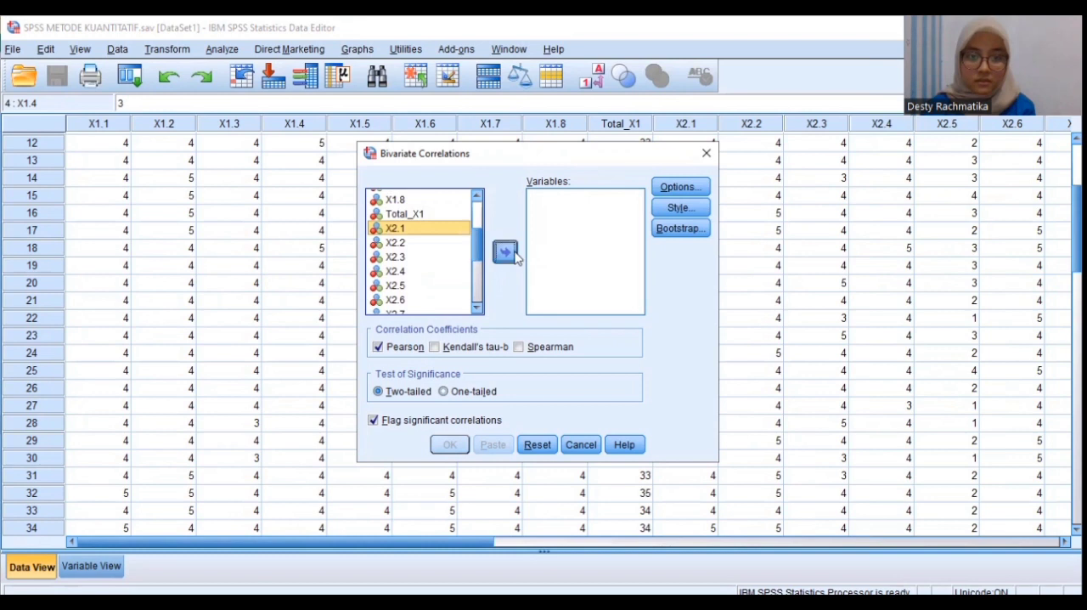
left_click(505, 252)
left_click(456, 242)
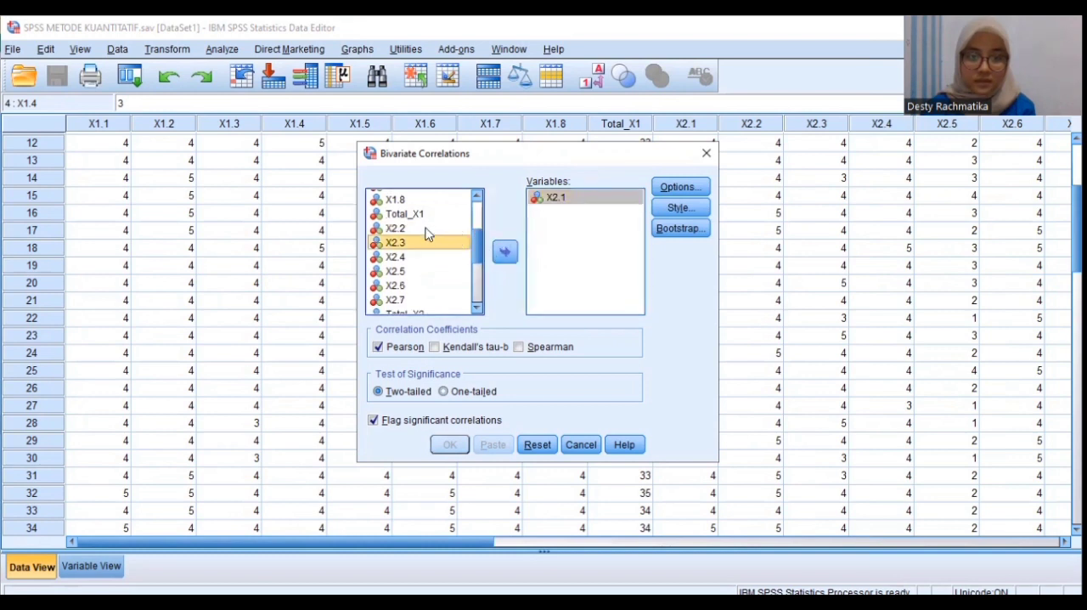
left_click(430, 228)
left_click(503, 253)
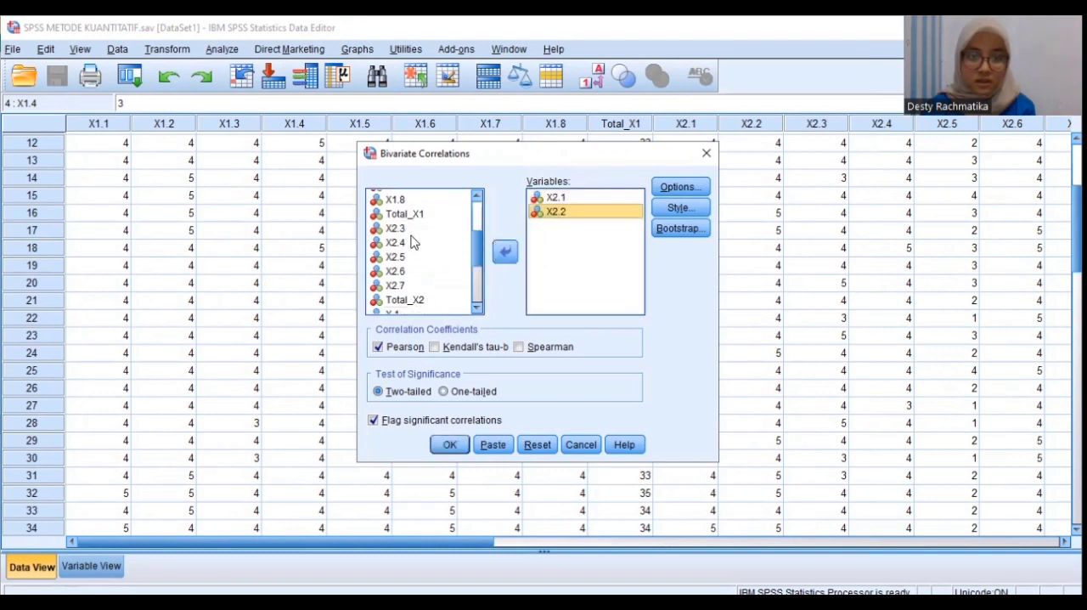
left_click(422, 230)
left_click(506, 252)
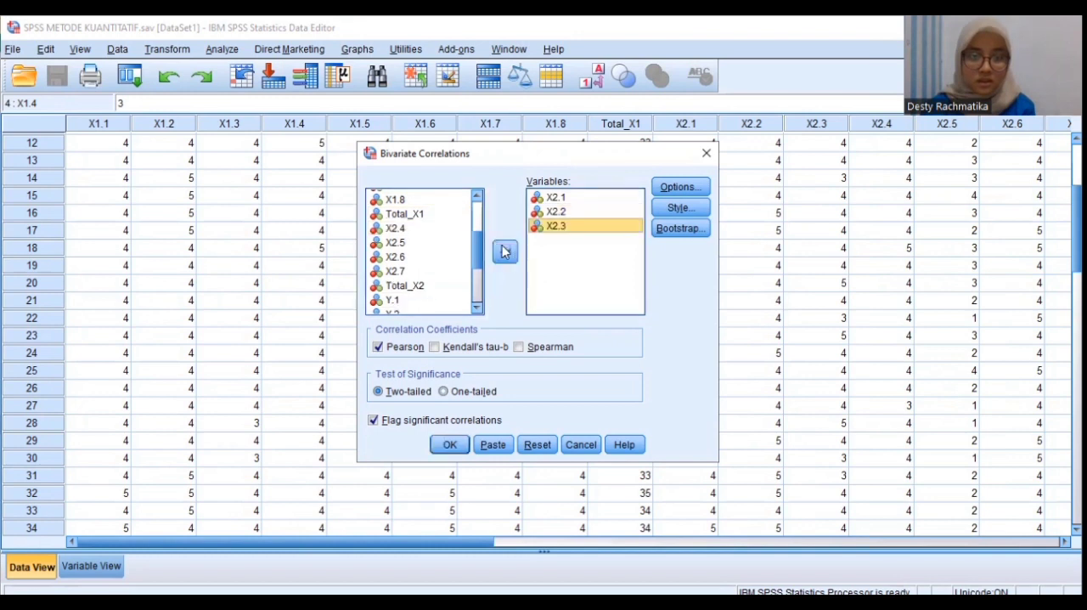
left_click(394, 231)
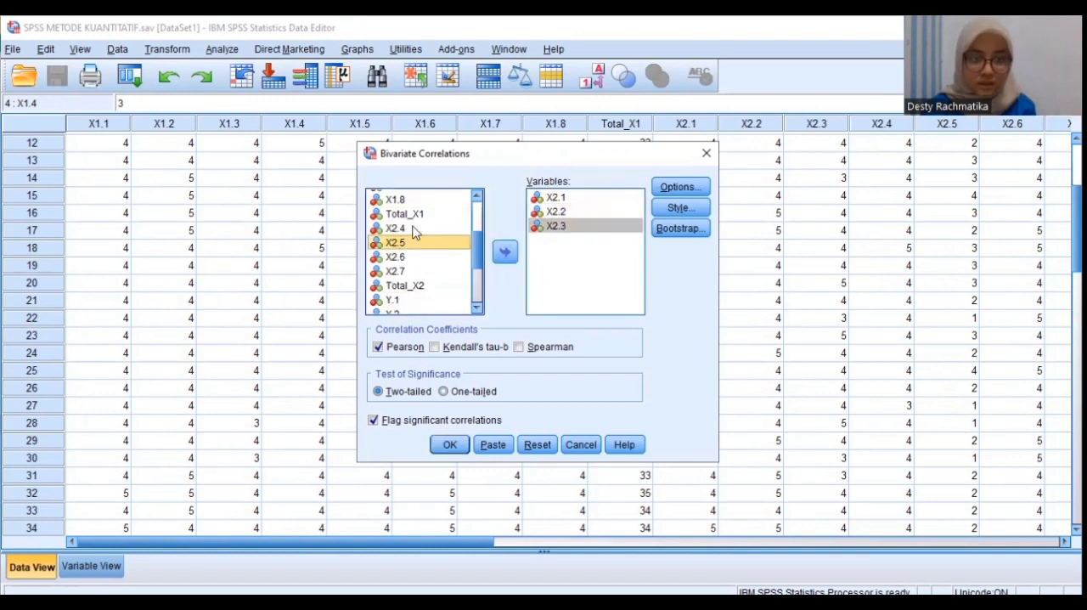
left_click(503, 251)
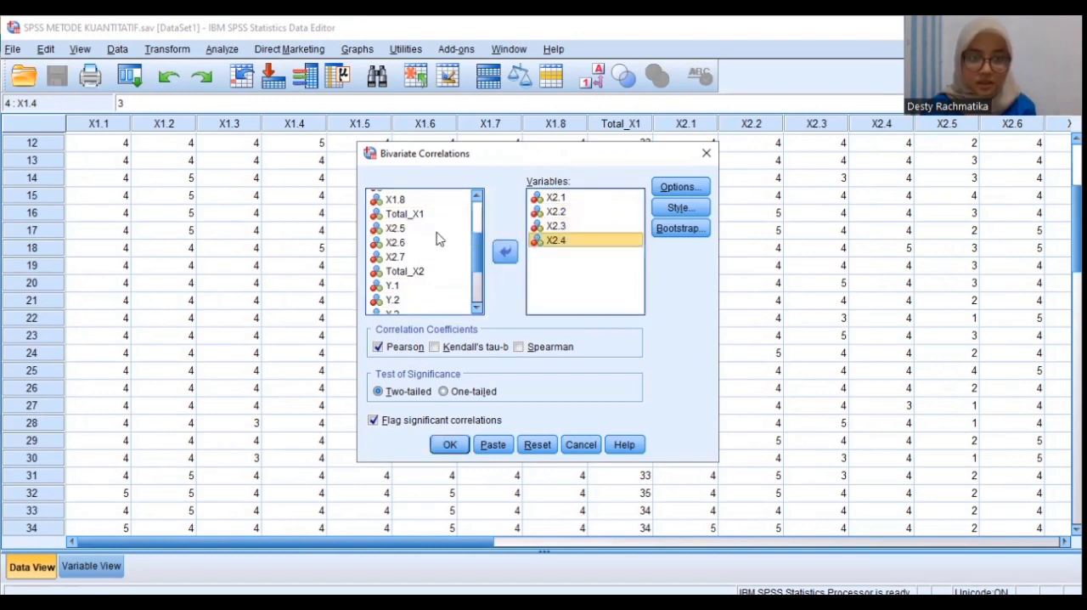
left_click(503, 251)
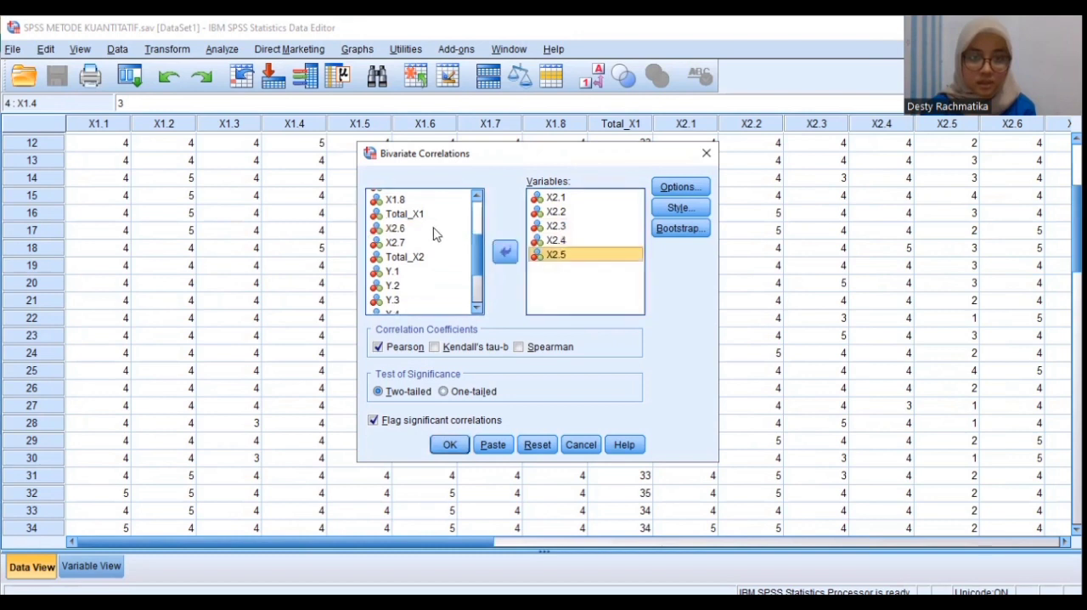
left_click(503, 253)
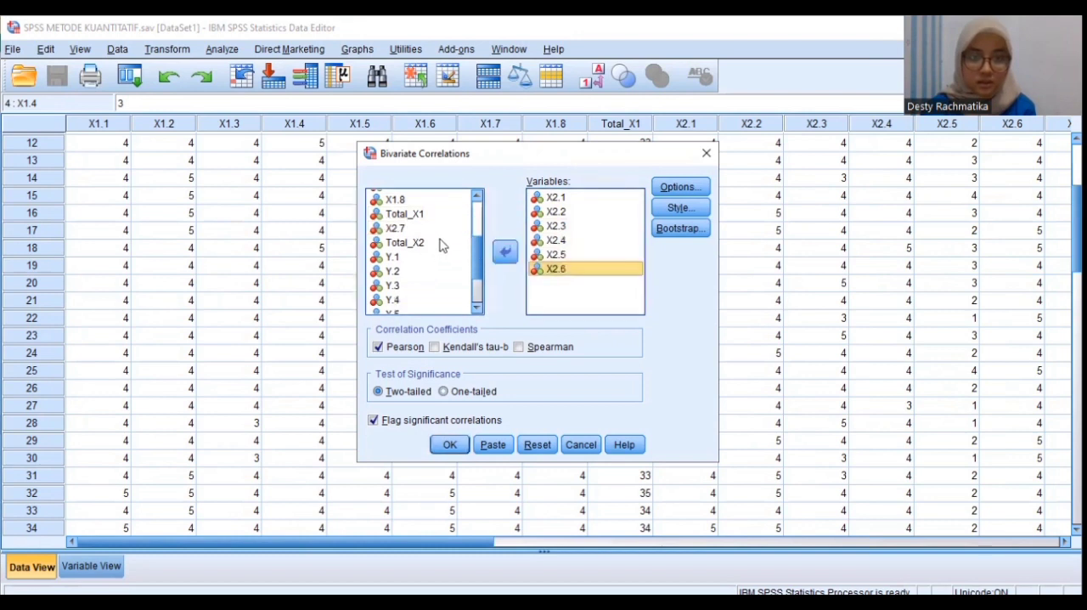
left_click(447, 228)
left_click(506, 249)
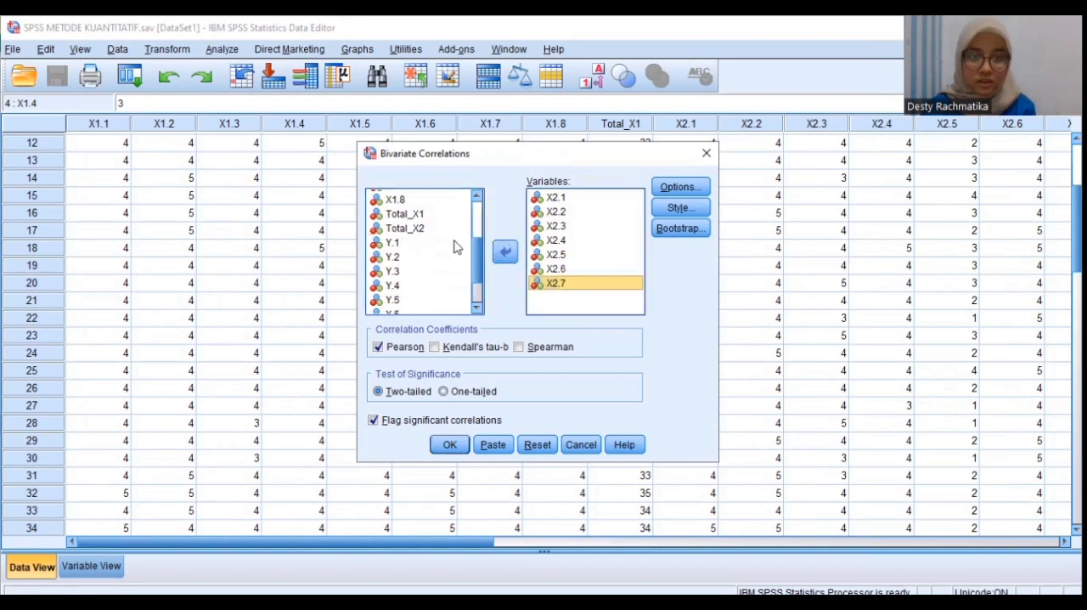
left_click(433, 229)
left_click(505, 252)
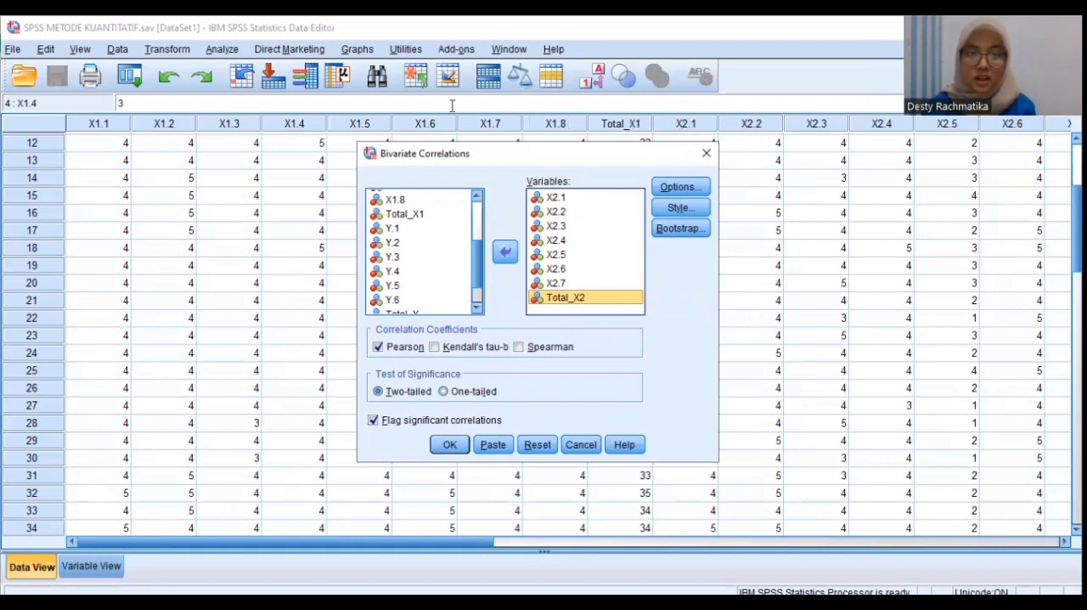
left_click(710, 161)
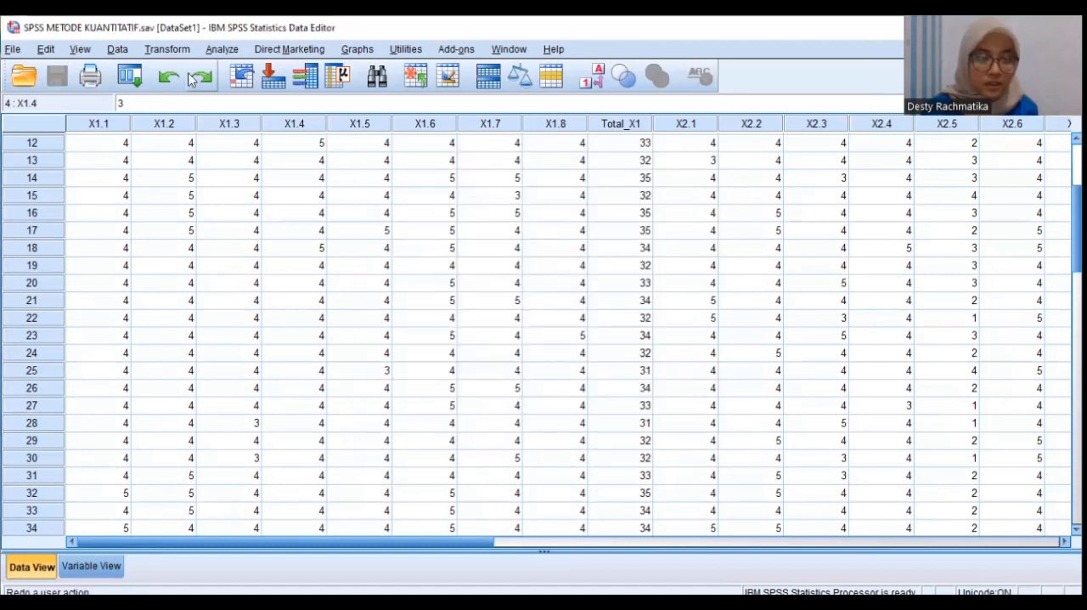
Reopen Bivariate Correlations and take X1.1 to X1.8 and Total_X1 out of the variables to correlate
left_click(222, 49)
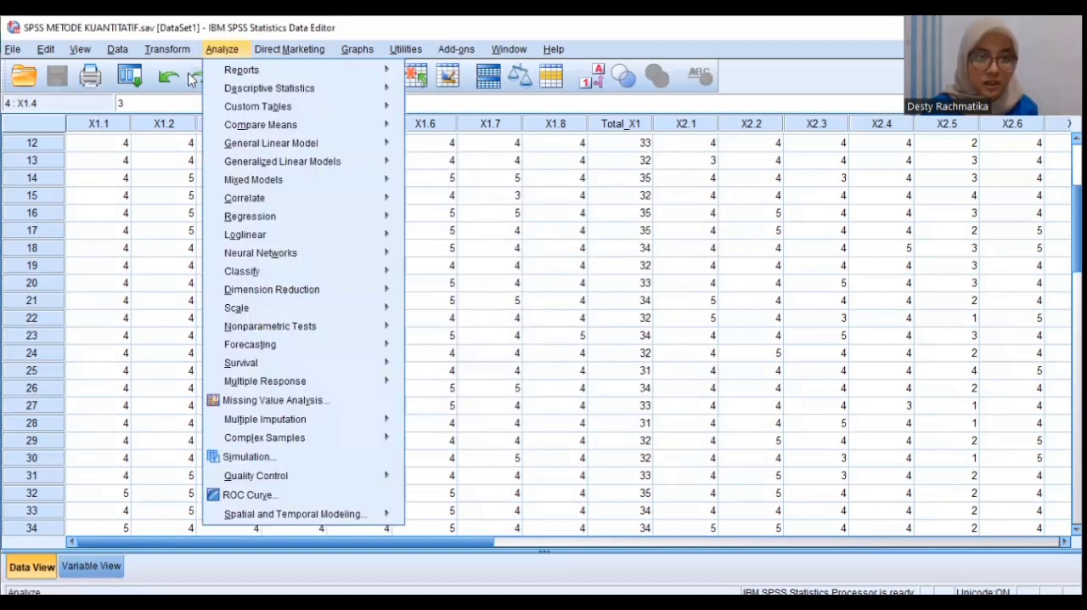
mouse_move(257, 204)
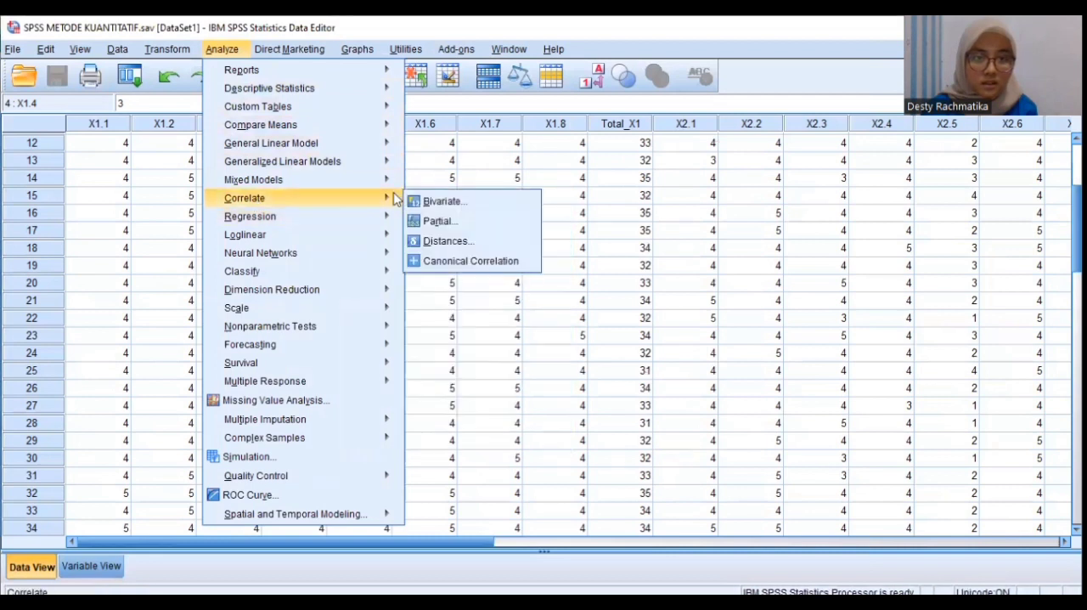
left_click(443, 201)
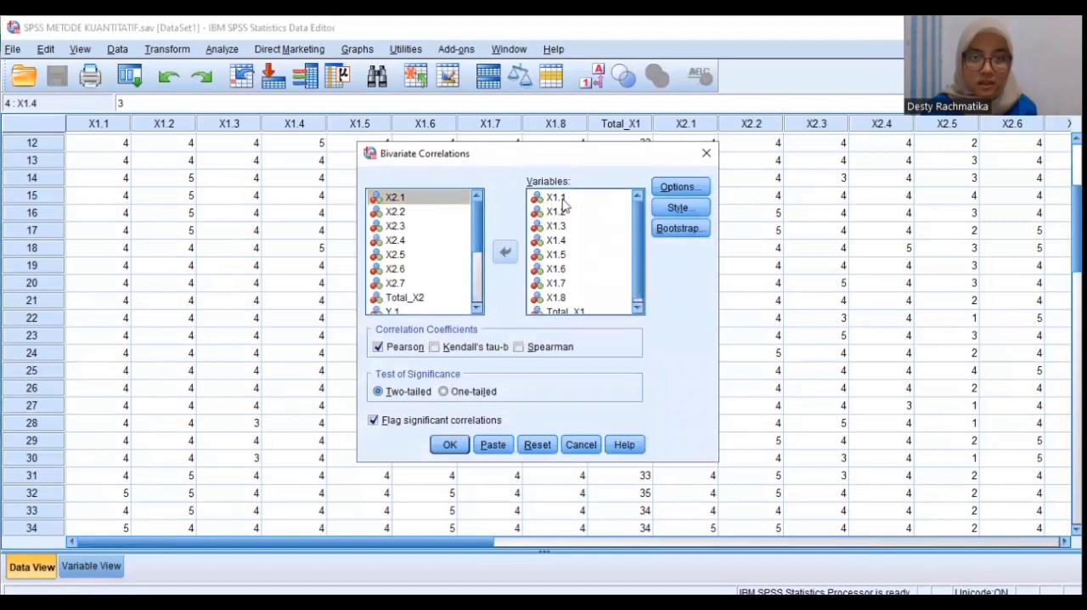
left_click(562, 201)
left_click(504, 253)
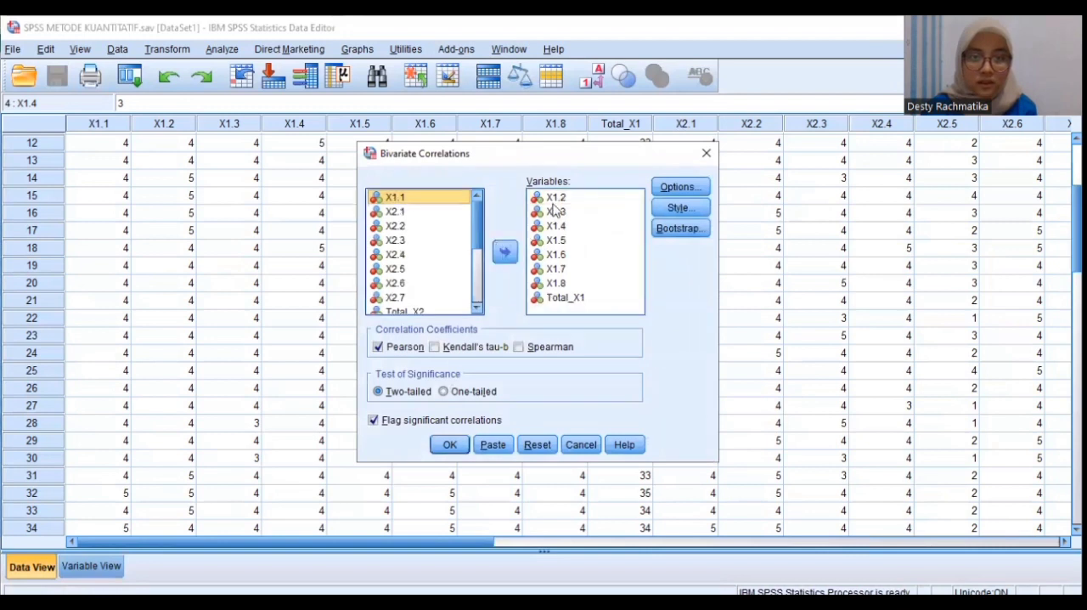
left_click(556, 198)
left_click(505, 251)
left_click(556, 197)
left_click(506, 251)
left_click(576, 199)
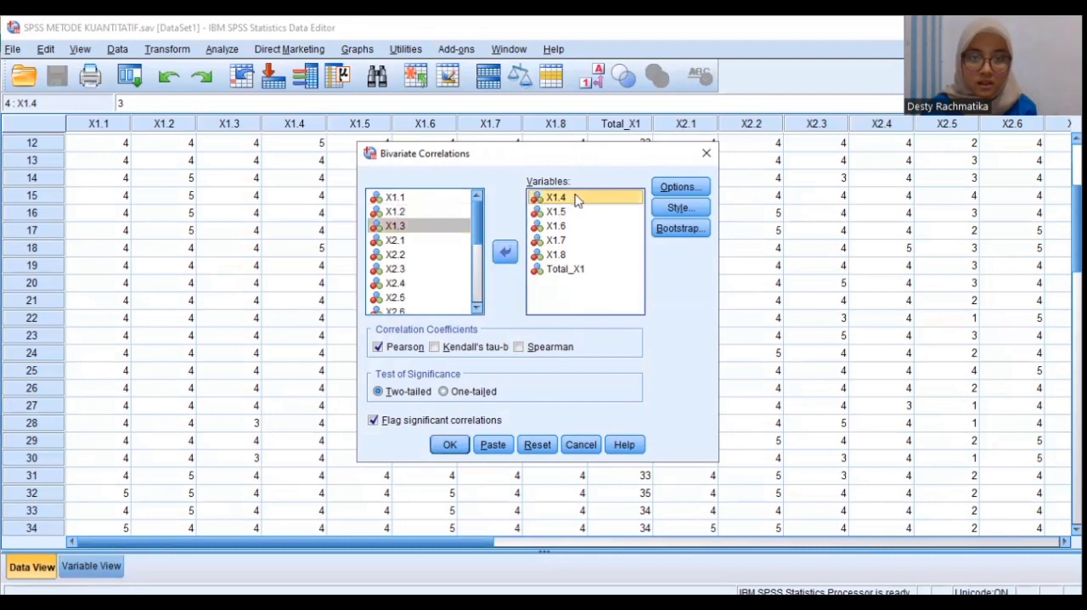
left_click(505, 252)
left_click(556, 197)
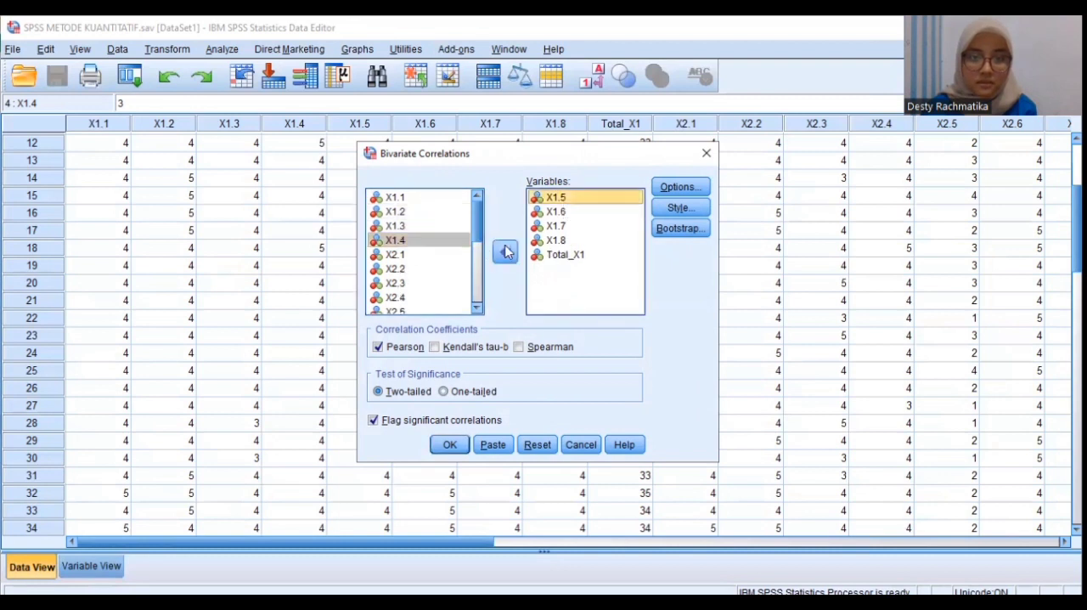
left_click(506, 251)
left_click(557, 197)
left_click(505, 251)
left_click(557, 197)
left_click(505, 252)
left_click(556, 197)
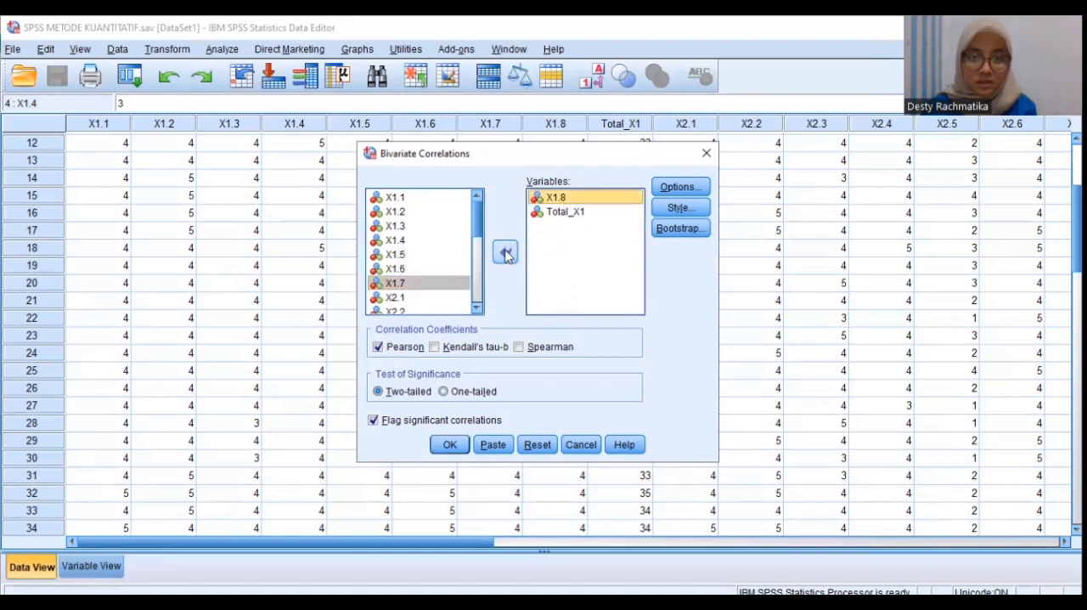
left_click(505, 252)
left_click(557, 197)
left_click(505, 251)
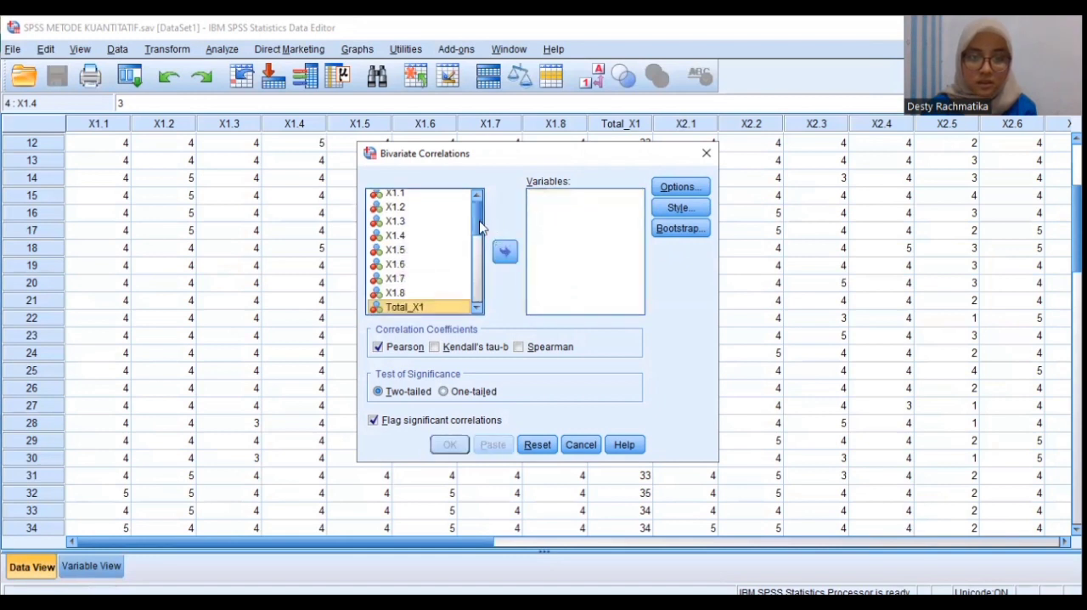
Add Y.1 to Y.6 and Total_Y as the variables to correlate
left_click_drag(479, 228, 480, 282)
left_click(402, 241)
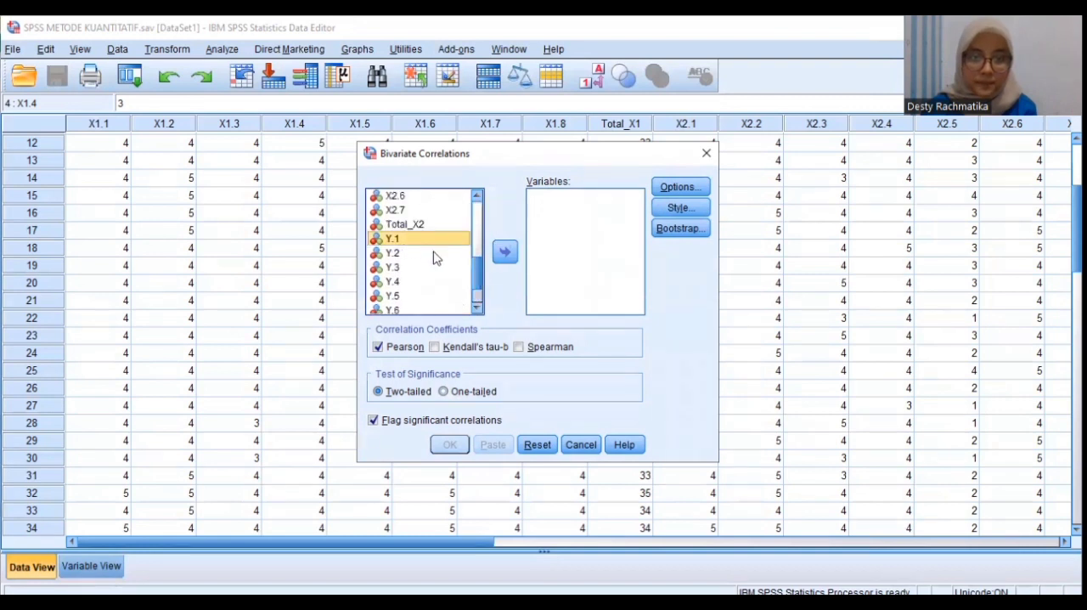
left_click(504, 252)
left_click(412, 240)
left_click(506, 254)
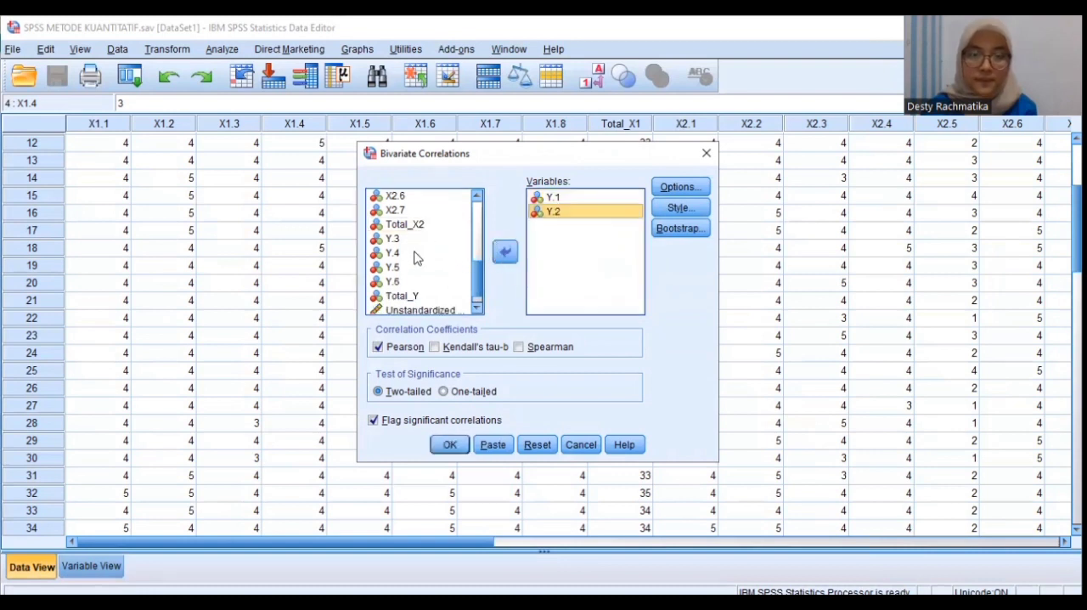
left_click(505, 253)
left_click(504, 252)
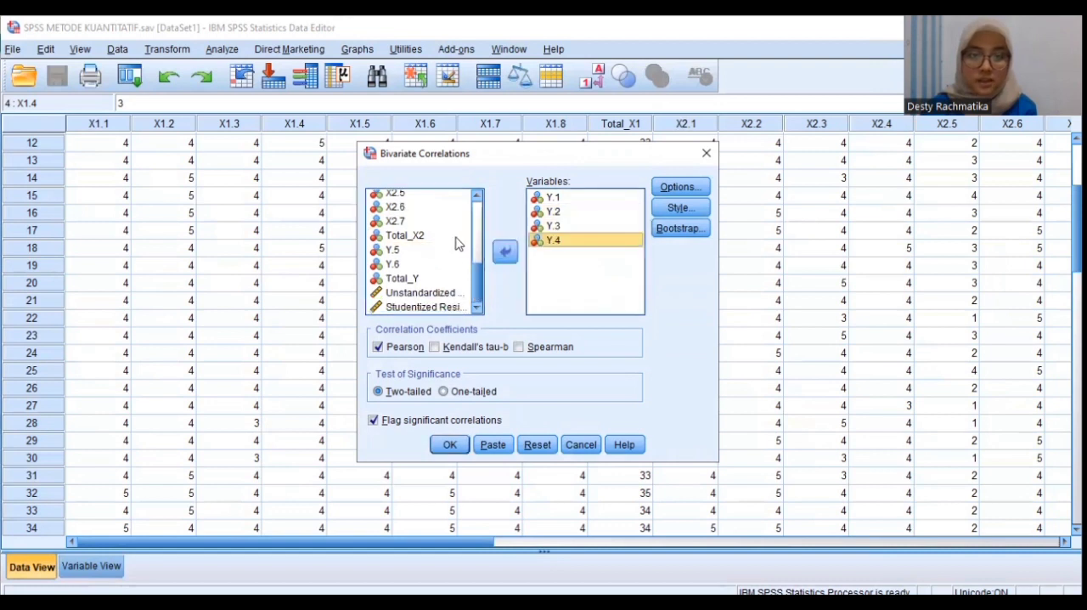
left_click(399, 252)
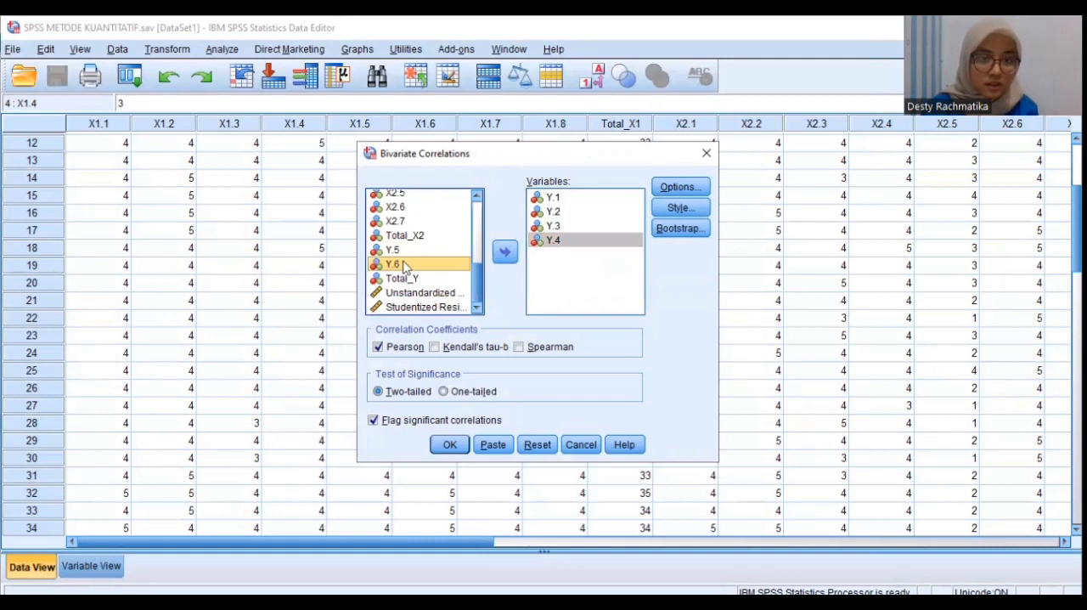
left_click(504, 252)
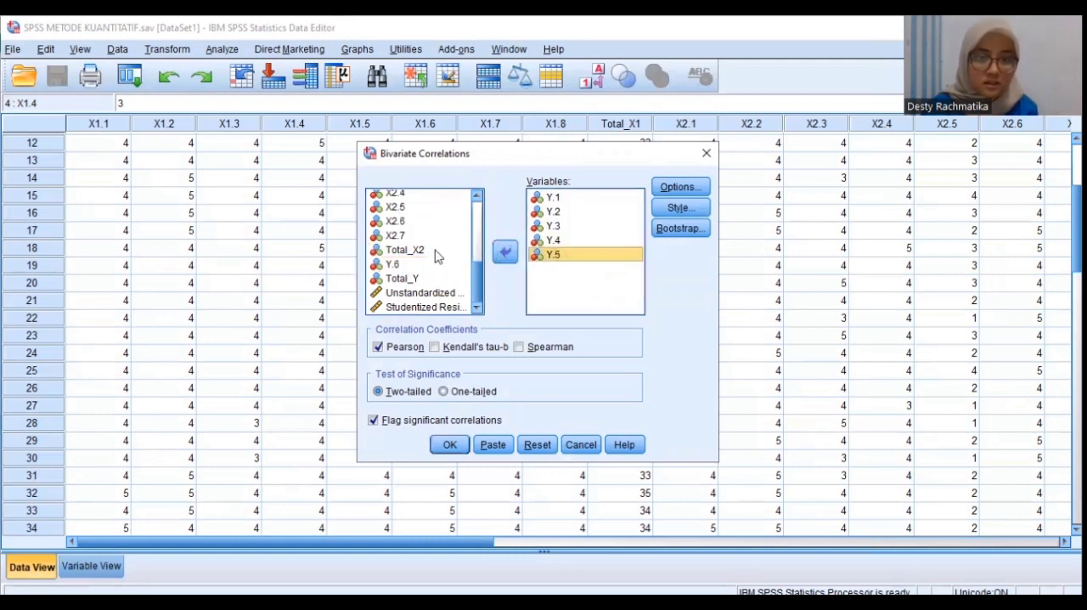
left_click(504, 252)
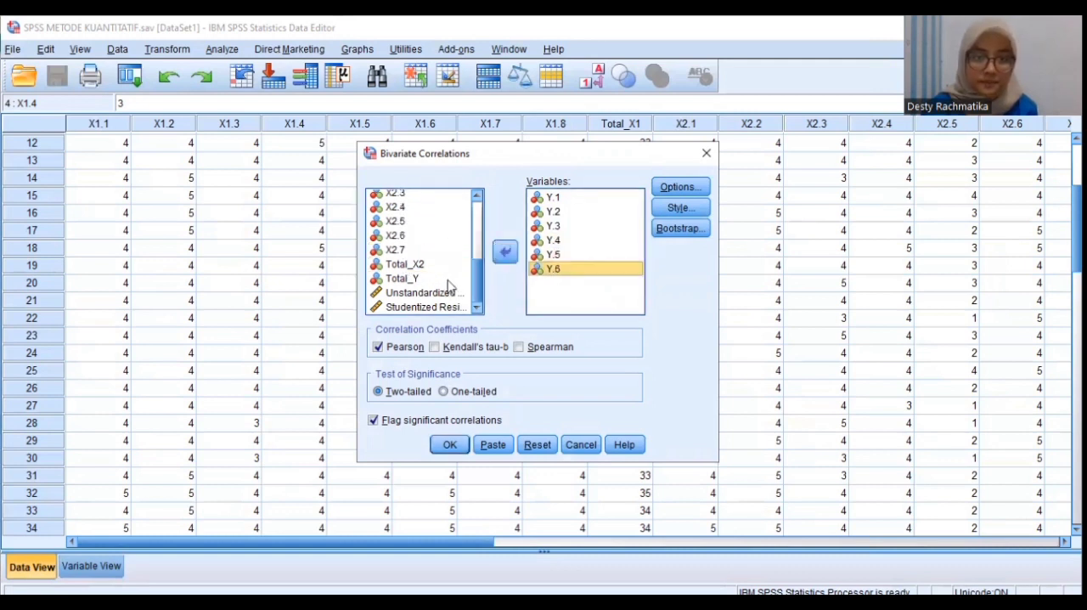
left_click(408, 279)
left_click(504, 252)
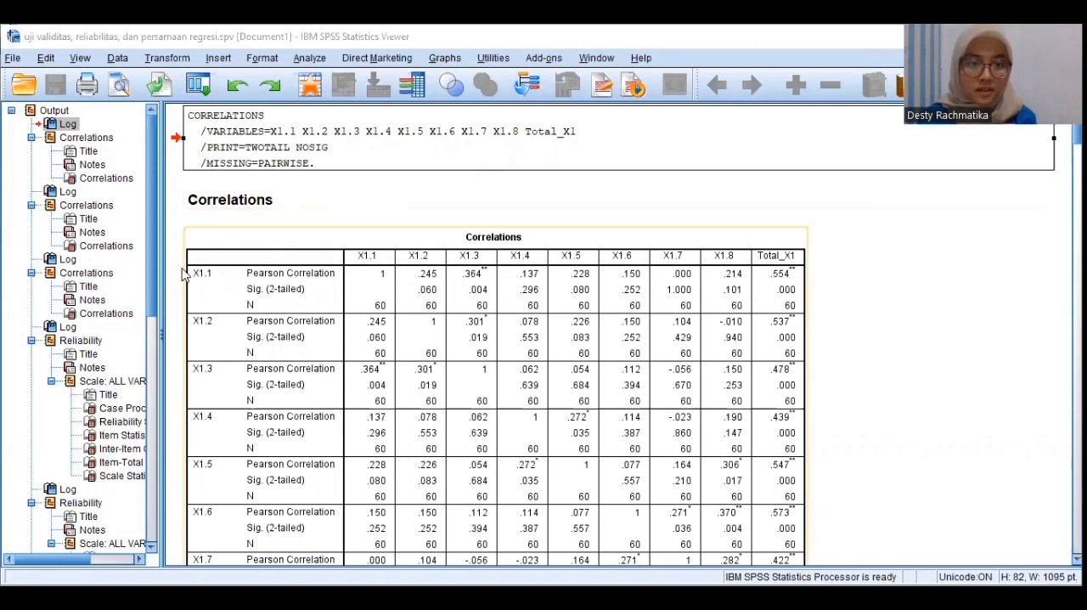
Examine the Pearson correlations and significance values in the output tables for the X1 and X2 items, continuing towards the Y table
scroll(201, 277, "down", 2)
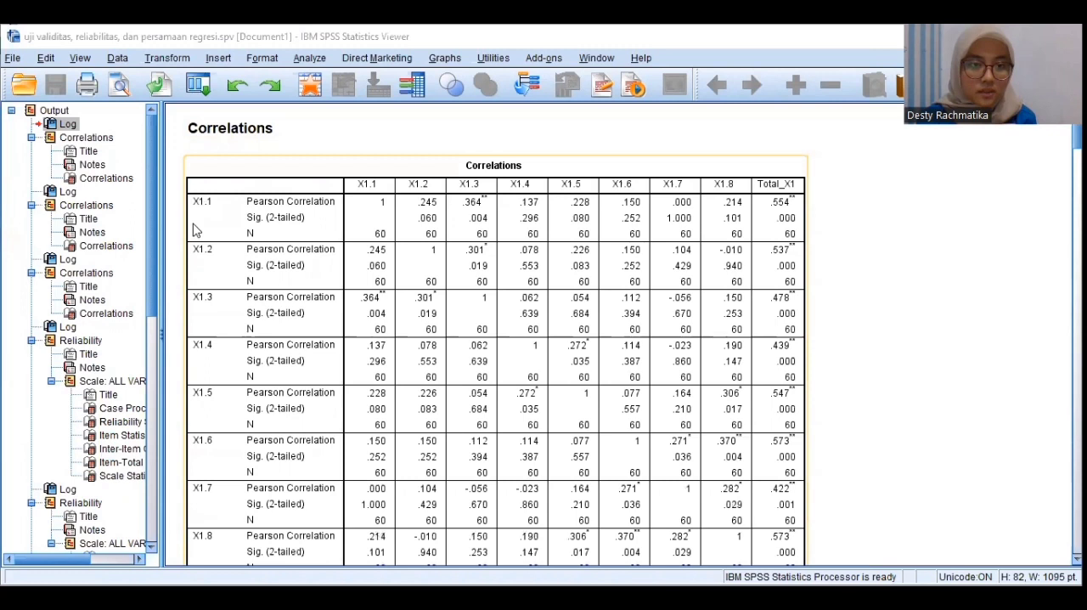
scroll(204, 210, "down", 2)
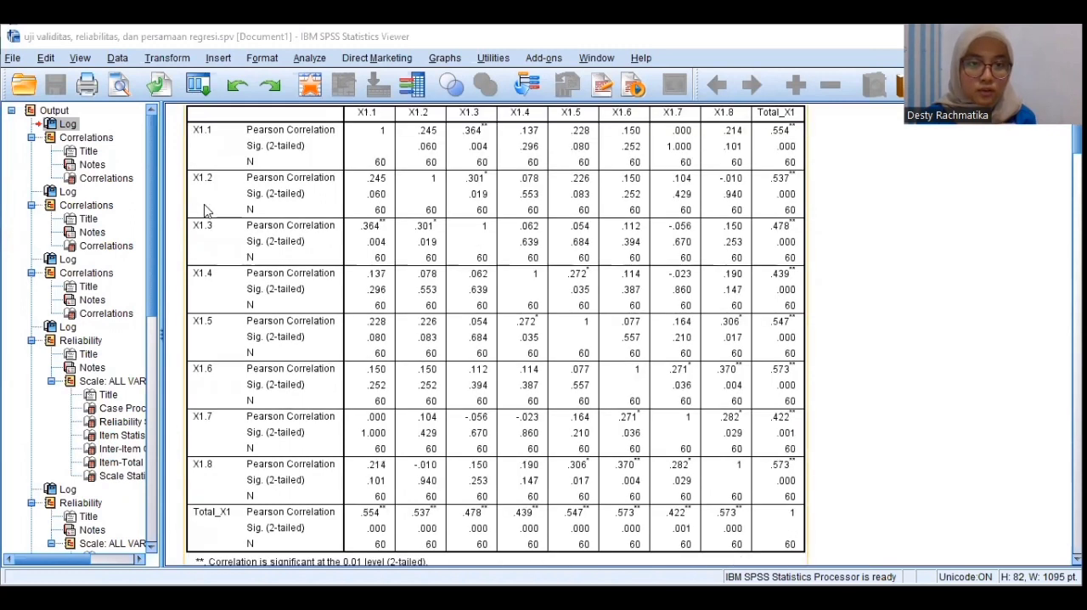
scroll(480, 278, "down", 6)
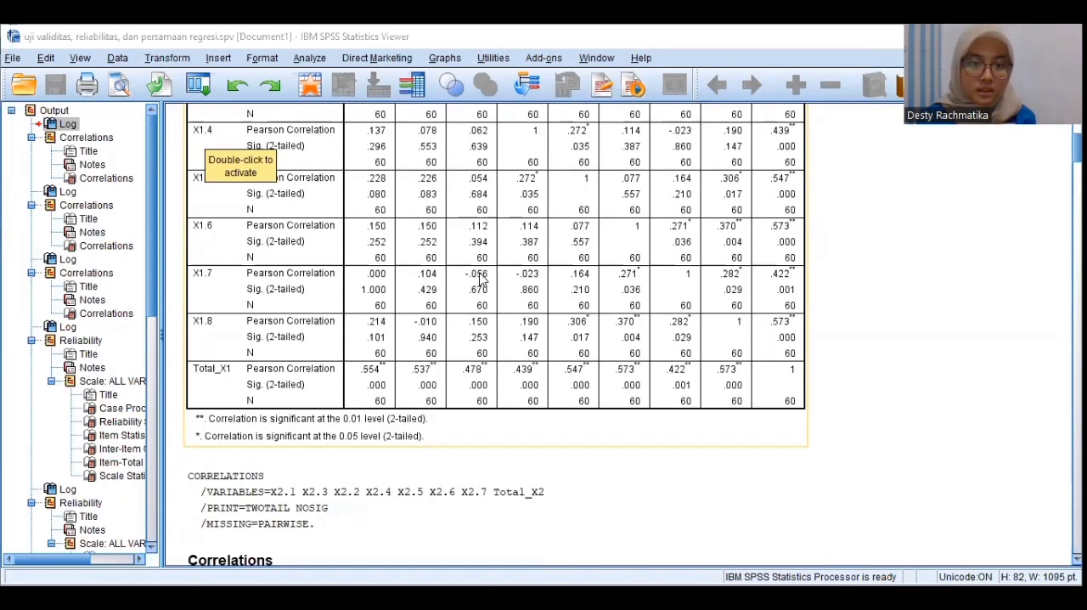
scroll(480, 279, "down", 8)
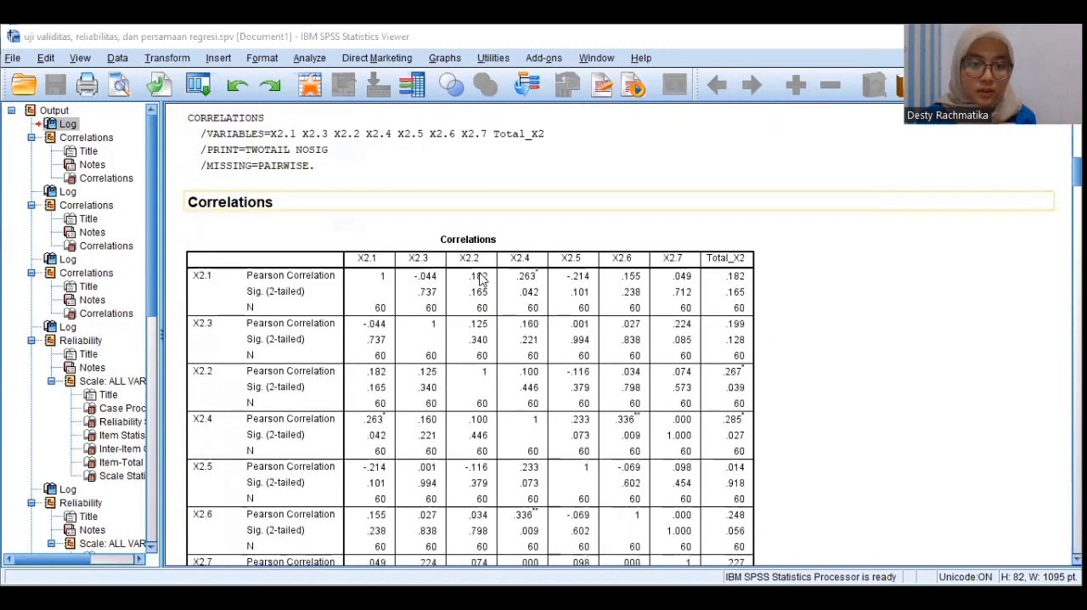
scroll(345, 300, "down", 2)
scroll(345, 300, "down", 2)
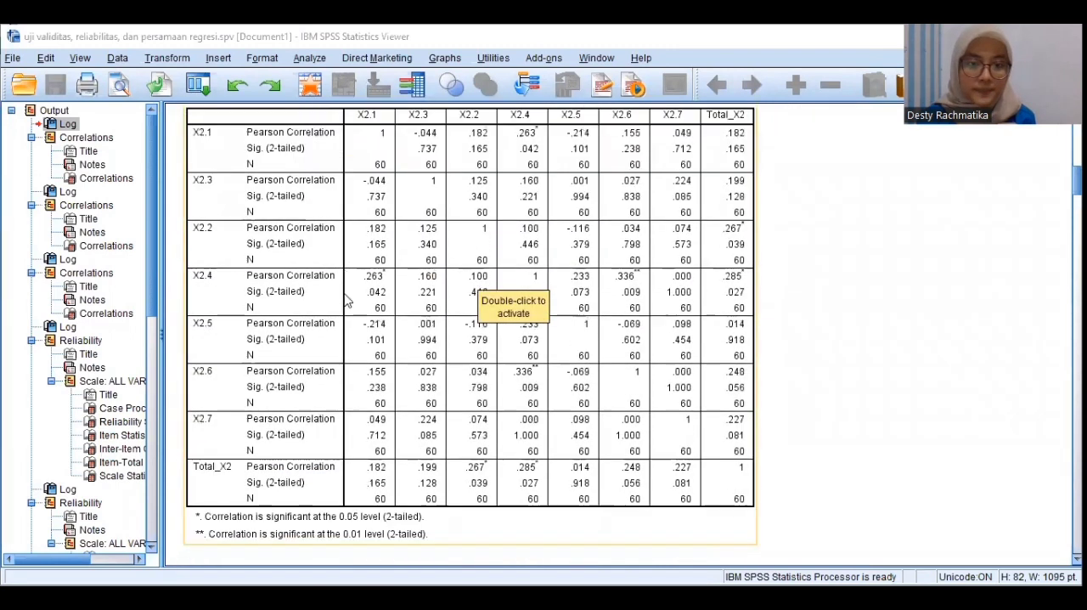
scroll(345, 300, "down", 12)
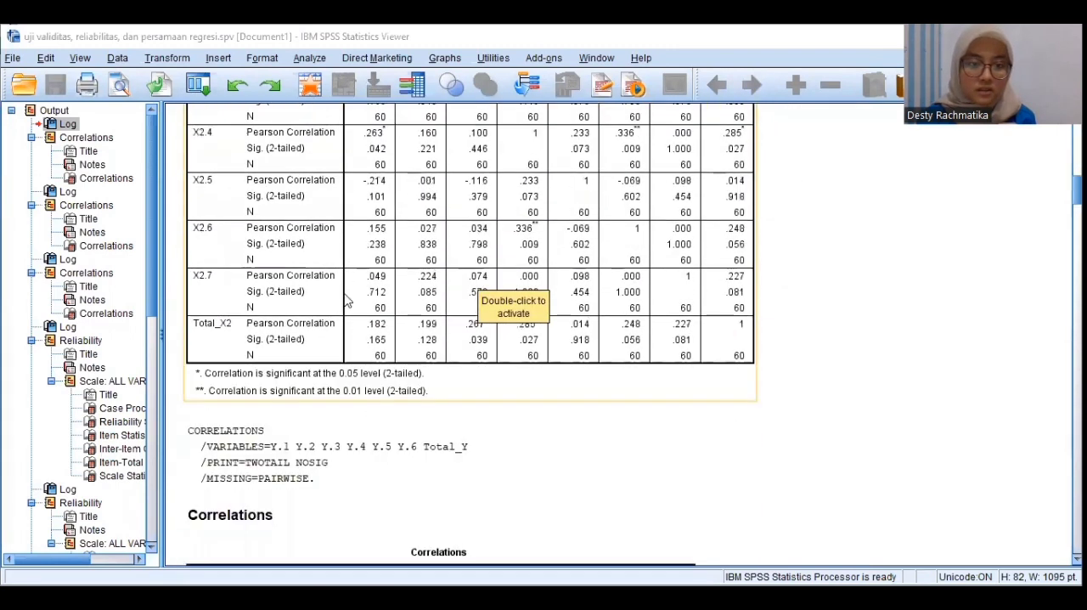
scroll(345, 301, "down", 2)
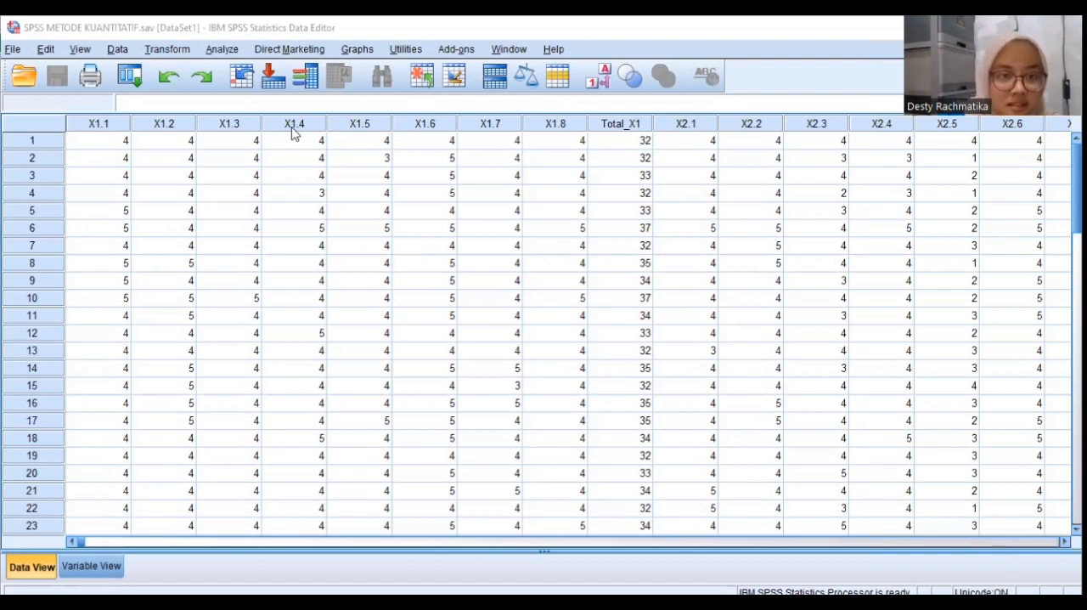
Open a scale Reliability Analysis on the questionnaire data and add X1.1 to X1.8 as its items, leaving out Total_X1
left_click(221, 48)
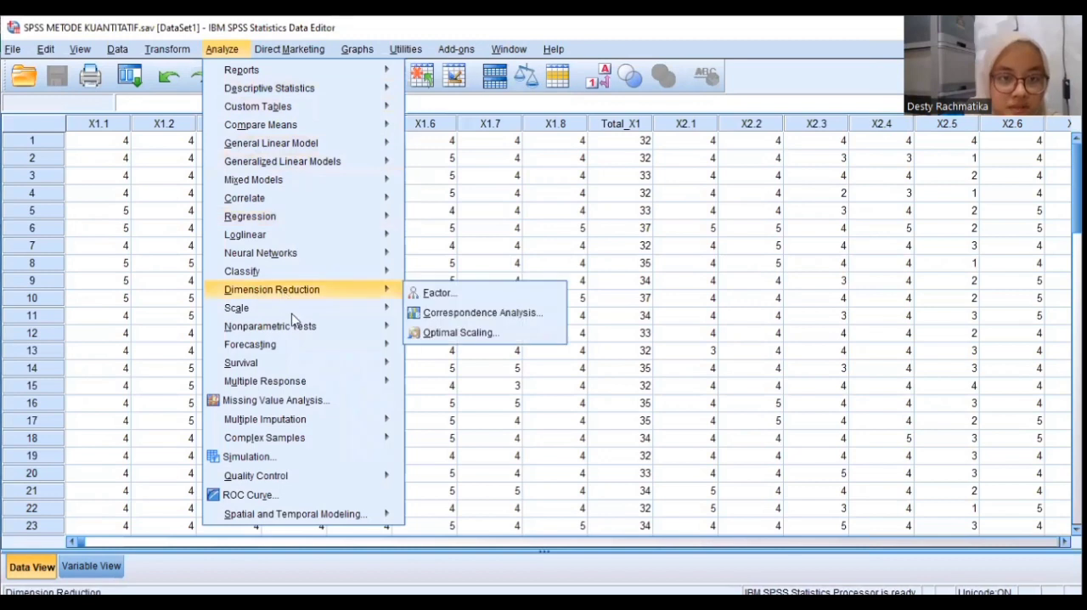
mouse_move(320, 303)
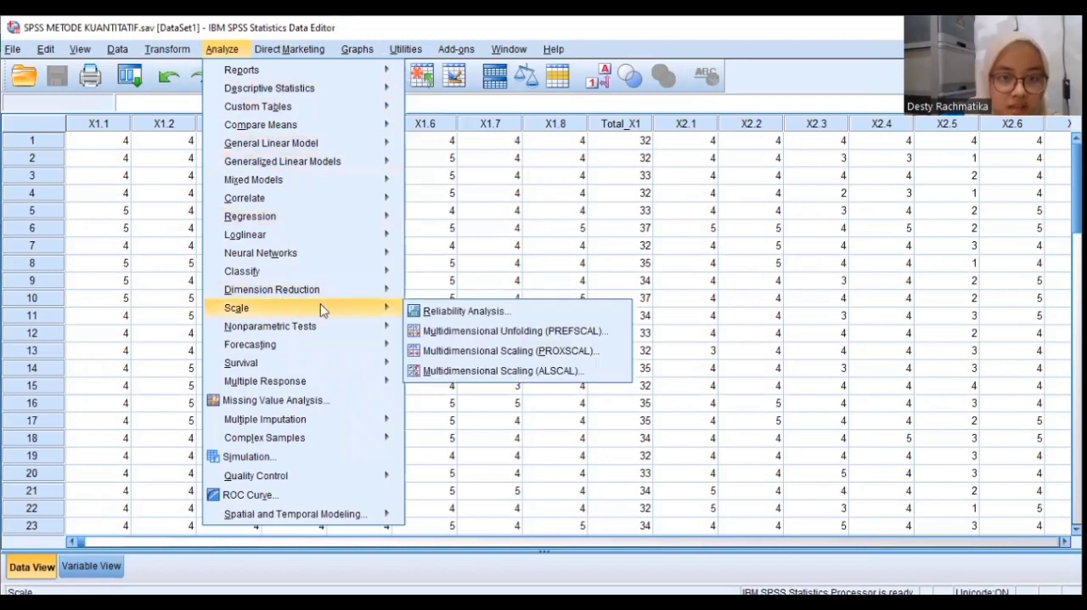
left_click(442, 311)
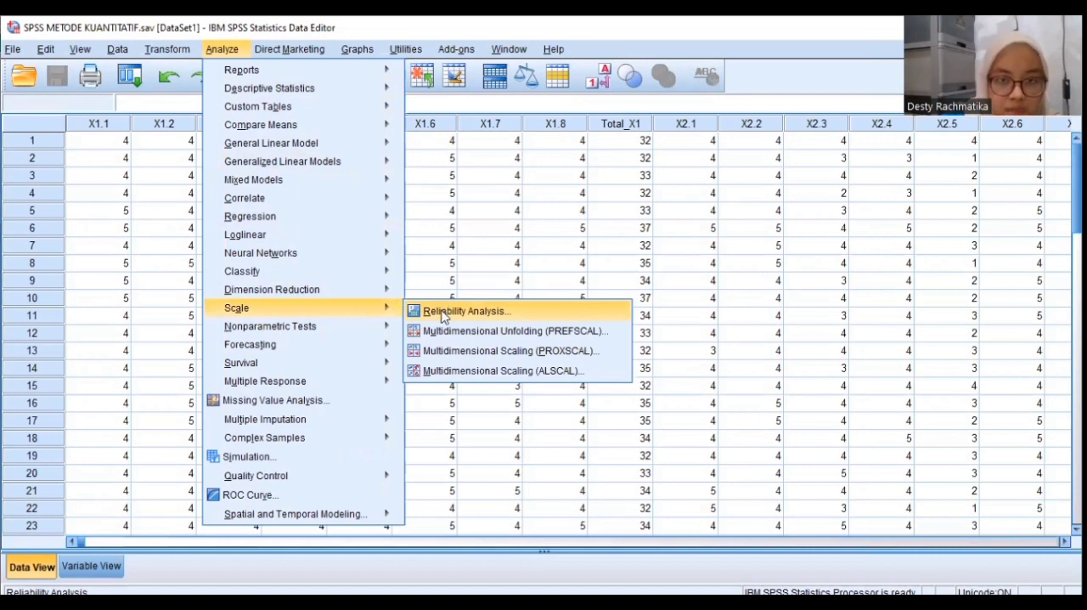
left_click(442, 314)
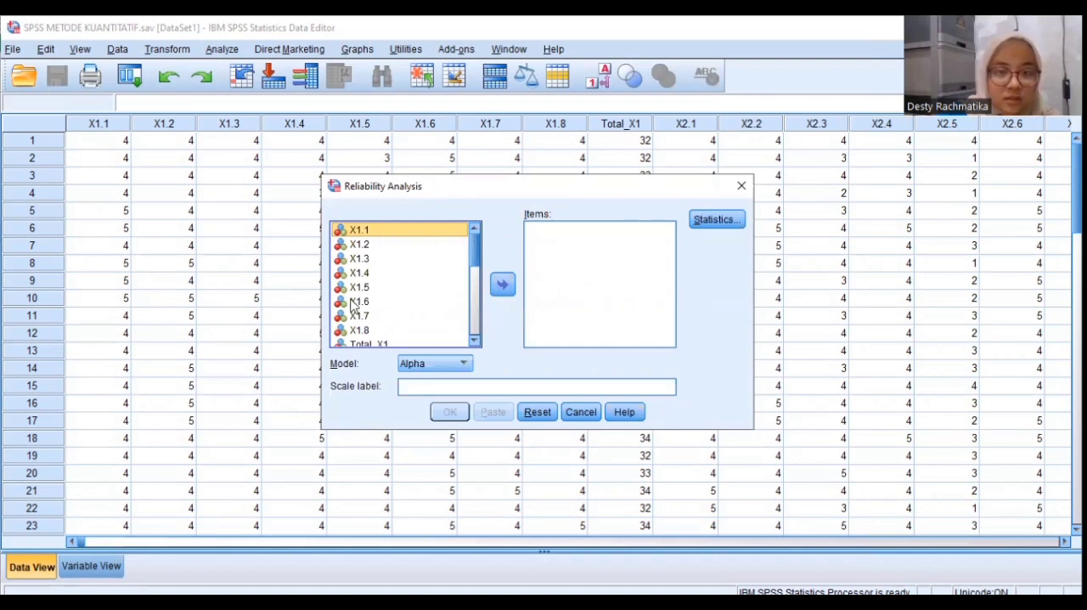
left_click(502, 287)
left_click(427, 234)
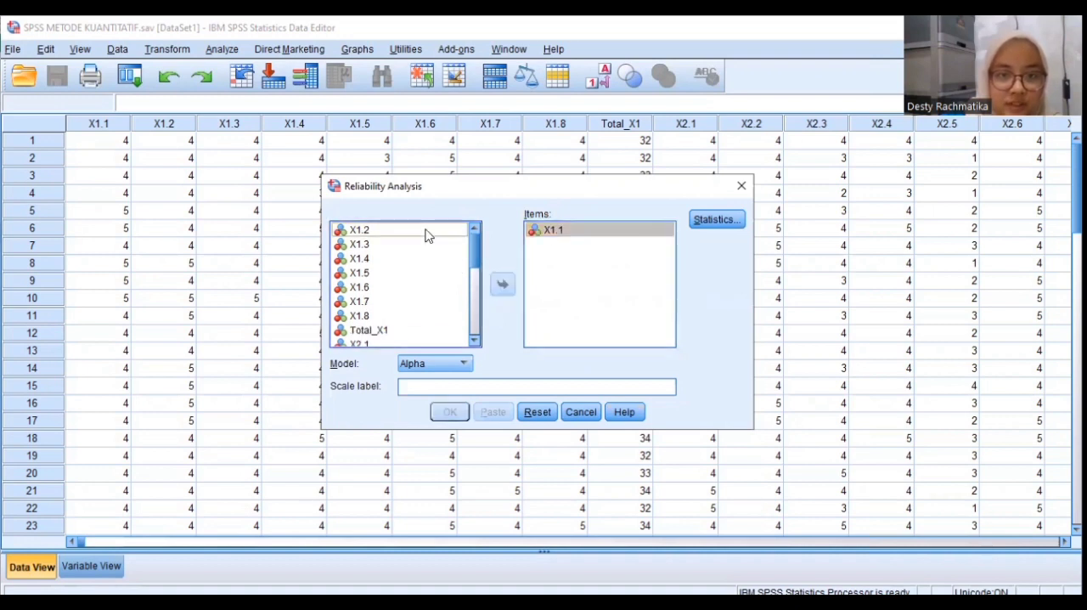
left_click(502, 285)
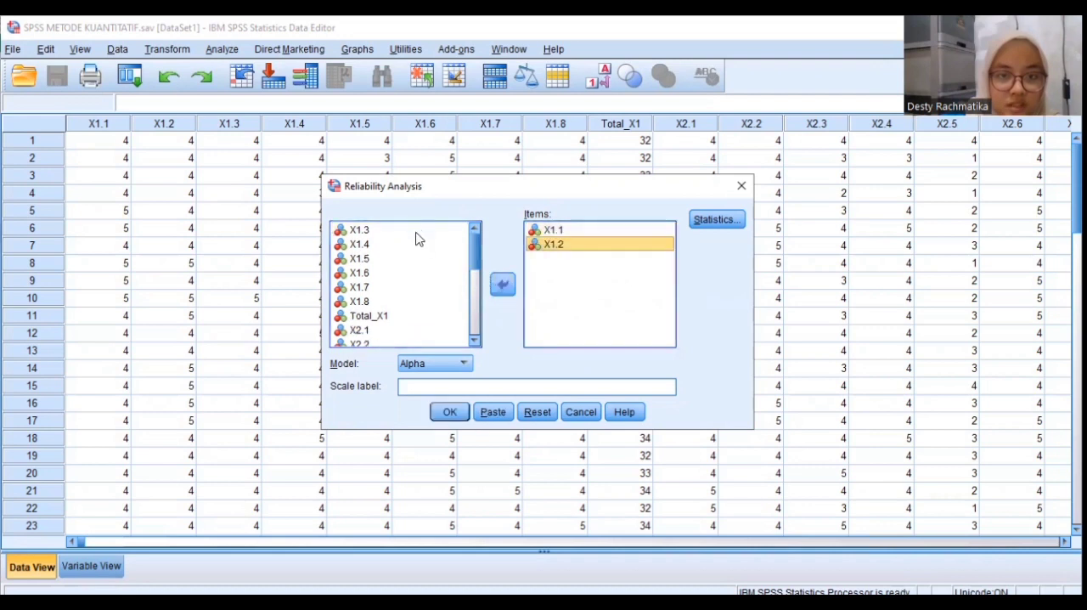
left_click(416, 232)
left_click(502, 284)
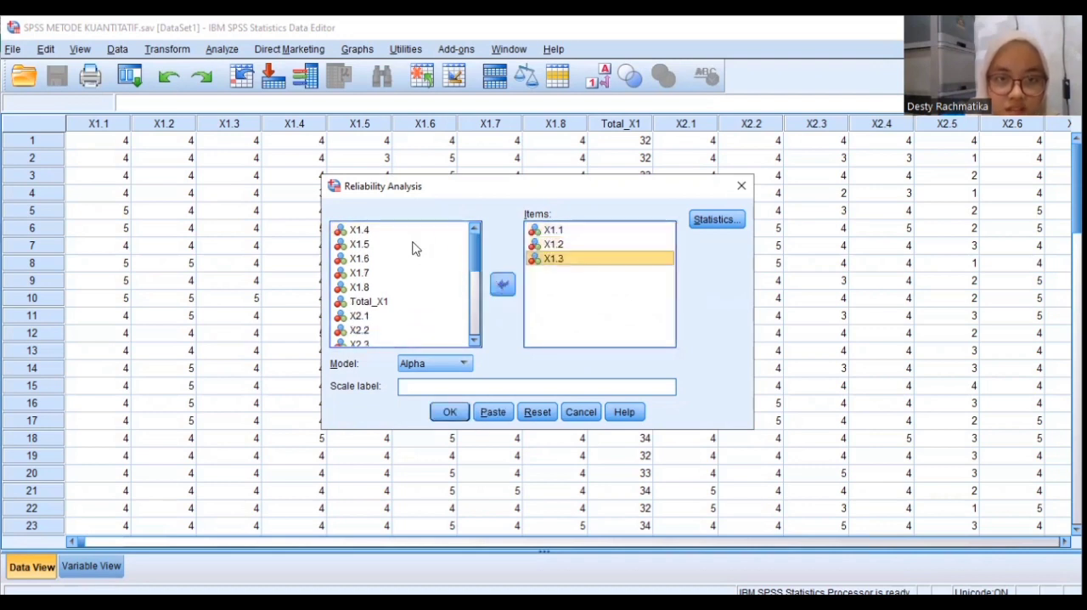
left_click(399, 230)
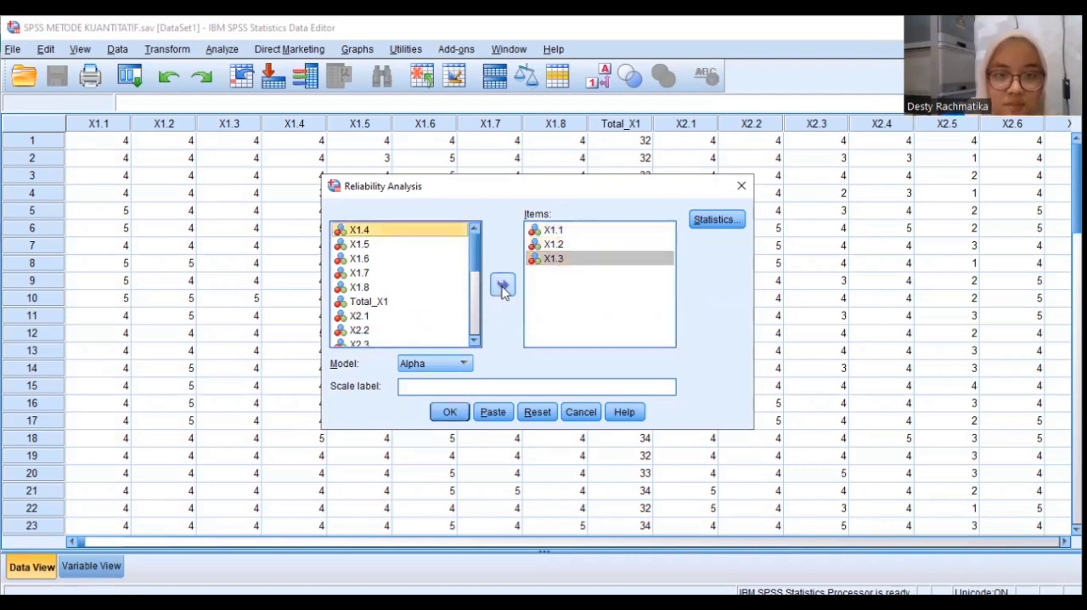
left_click(502, 284)
left_click(360, 230)
left_click(502, 284)
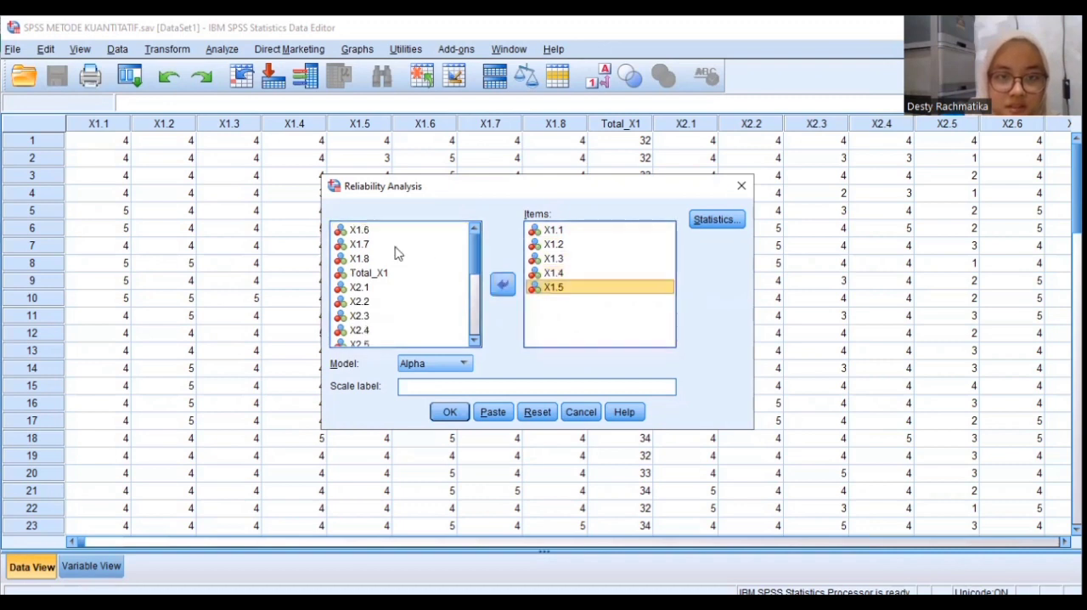
left_click(382, 233)
left_click(502, 285)
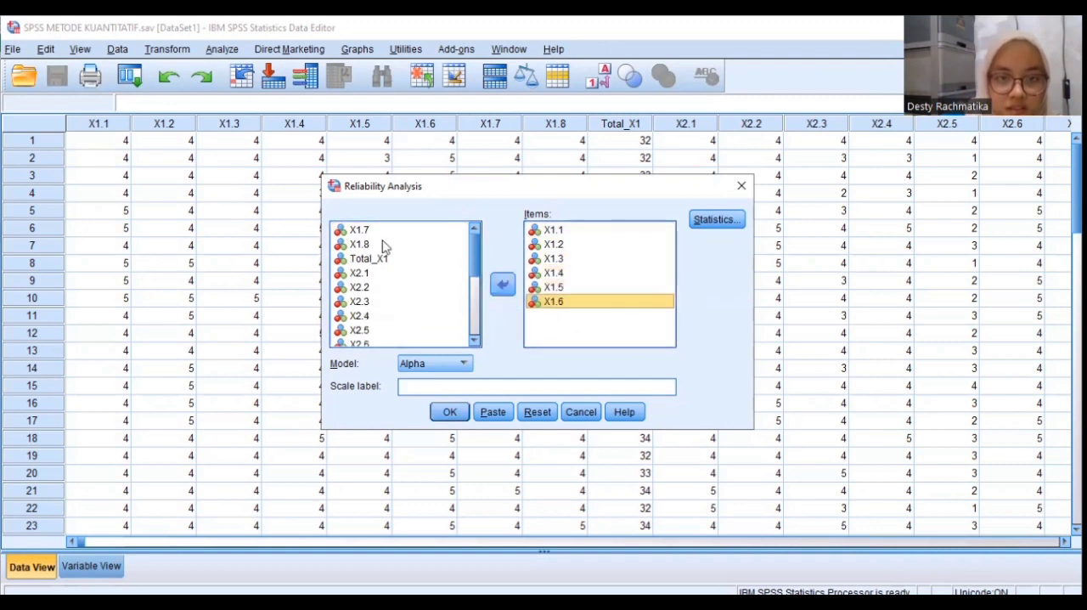
left_click(357, 232)
left_click(502, 285)
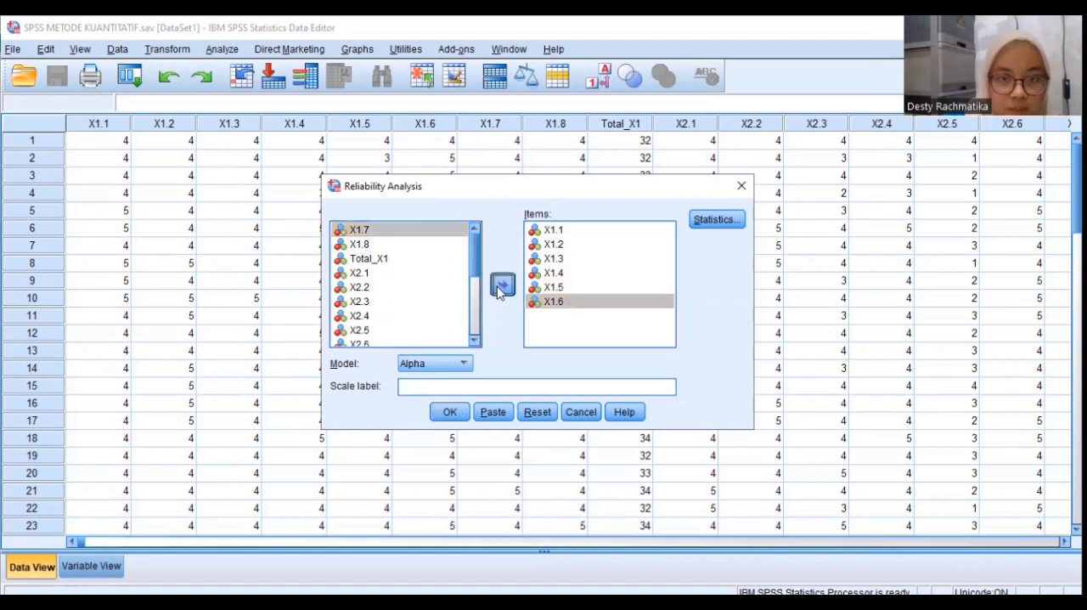
left_click(413, 234)
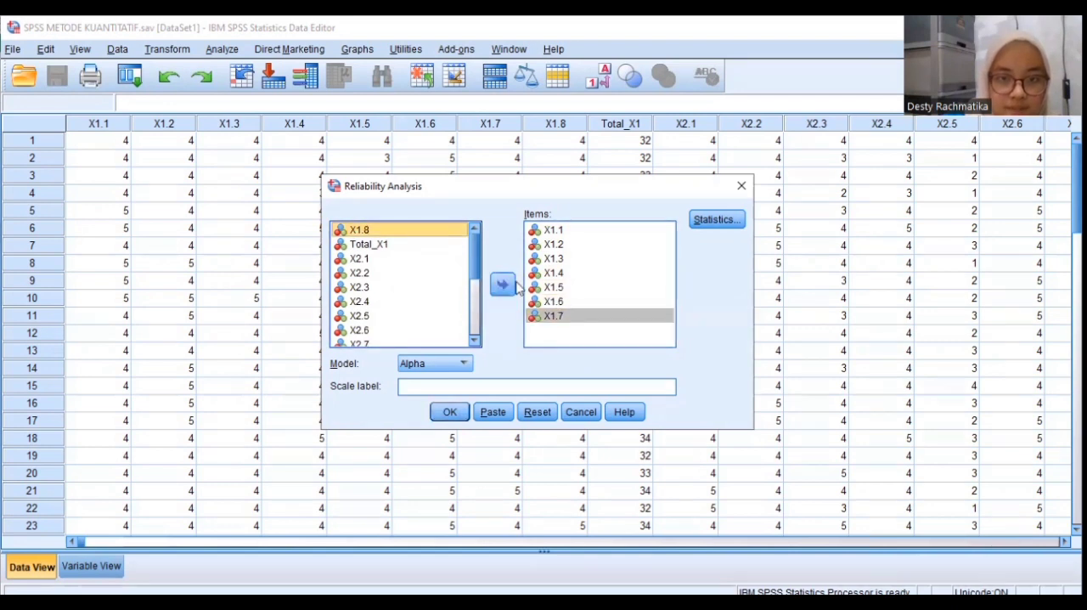
left_click(505, 286)
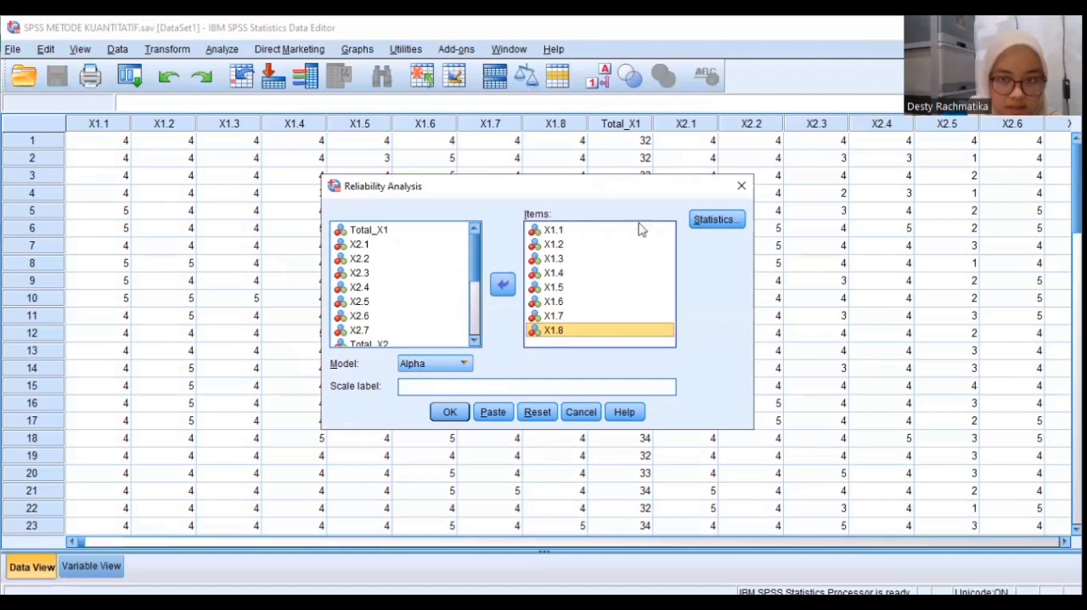
Select Item, Scale and Scale if item deleted descriptives plus inter-item Correlations for the X1 items, and close the reliability analysis without running it
left_click(705, 224)
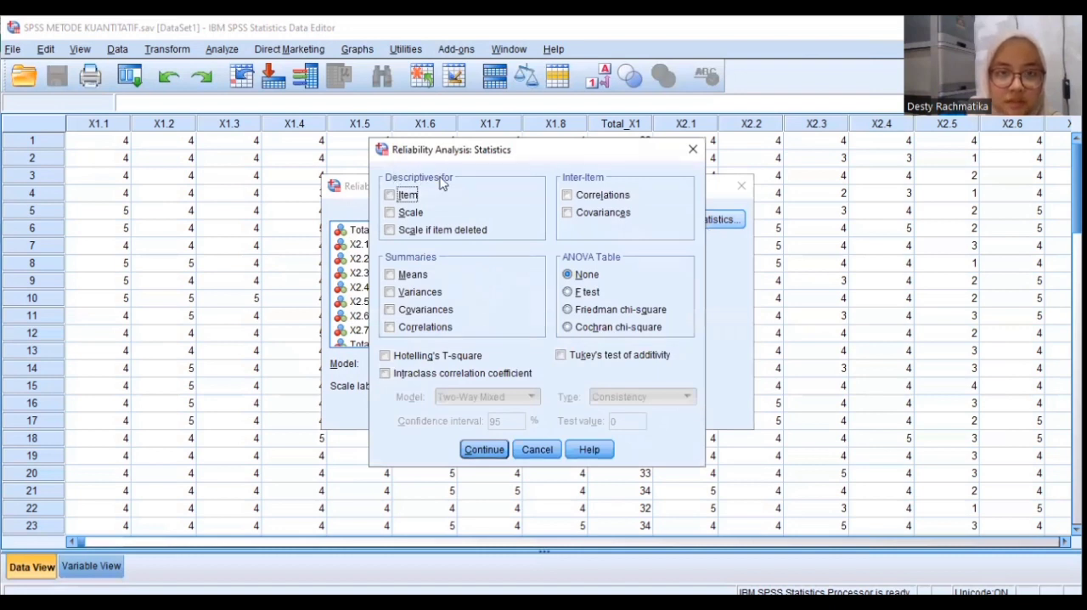
left_click(391, 214)
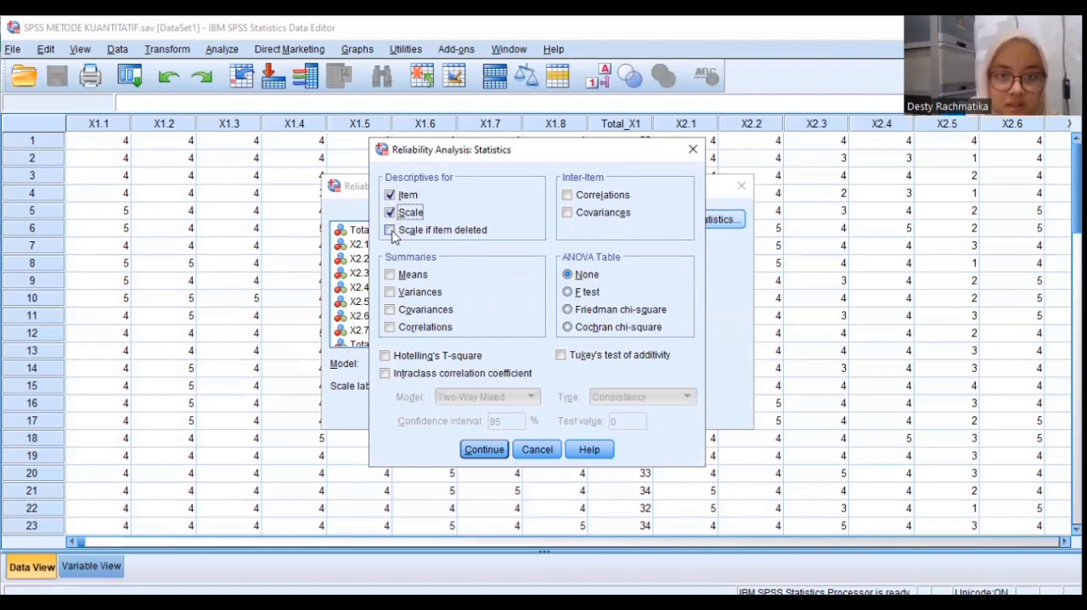
left_click(391, 230)
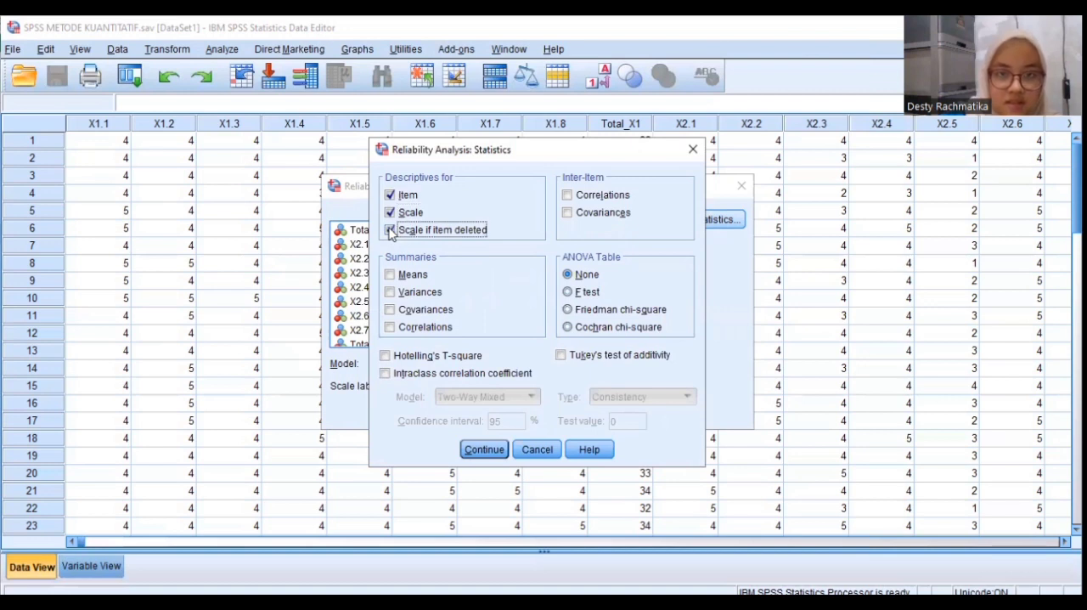
left_click(567, 196)
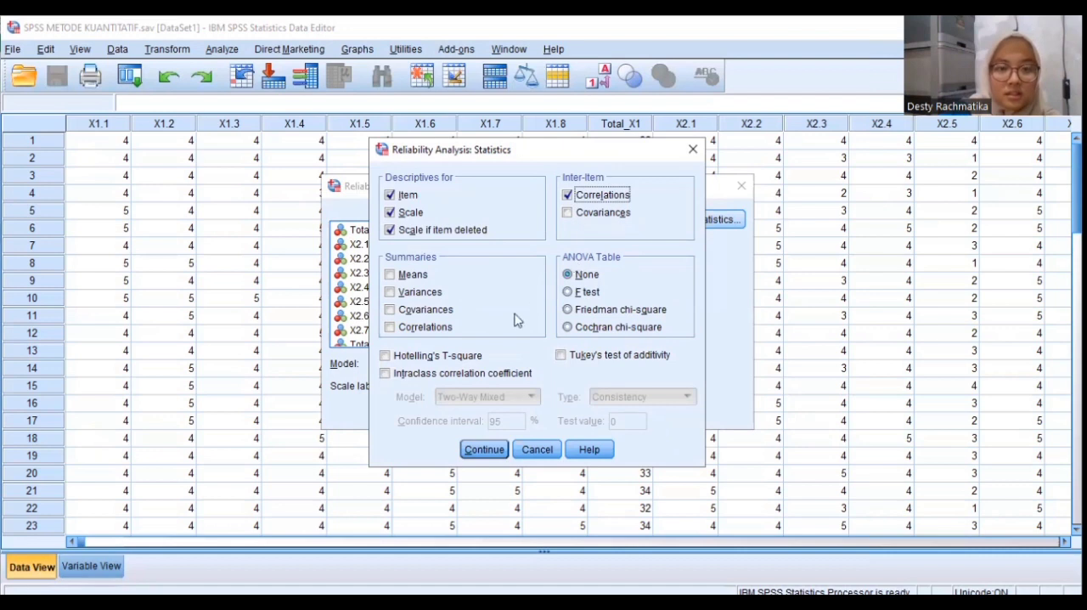
left_click(485, 450)
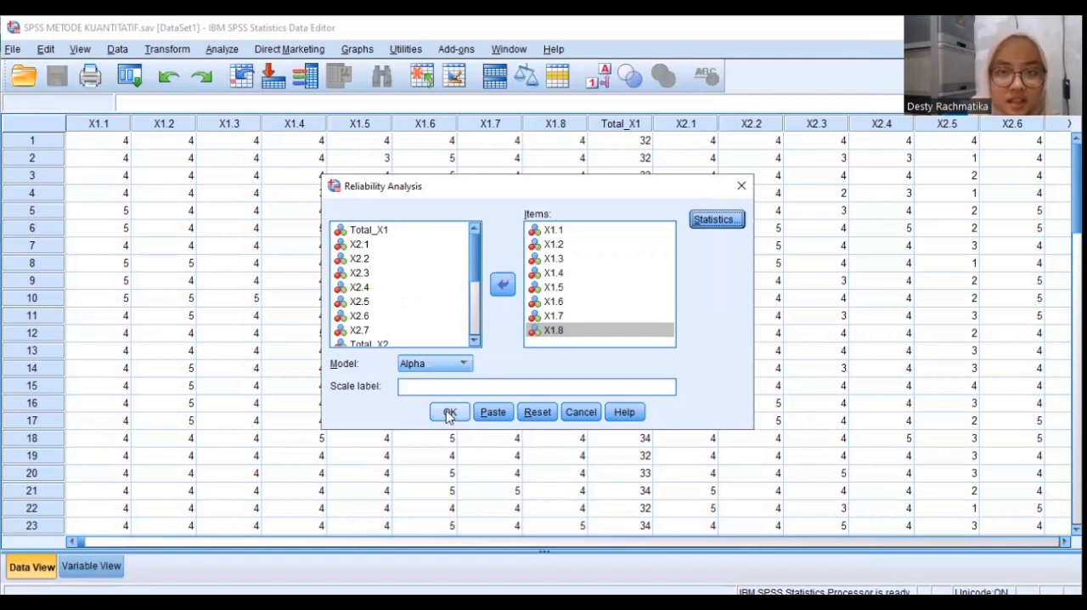
left_click(740, 186)
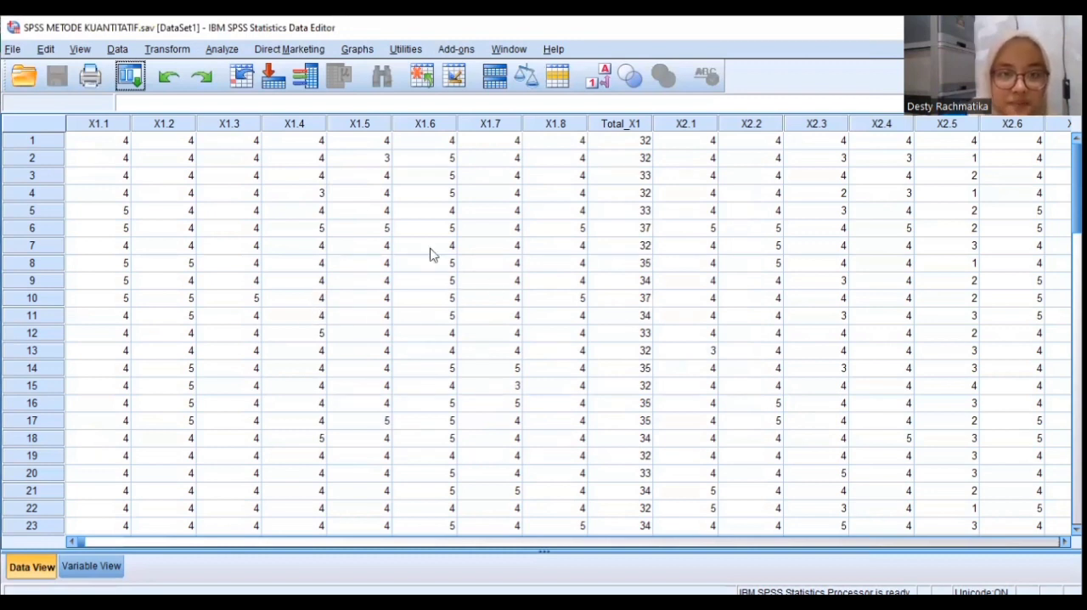
Open a new scale Reliability Analysis and add X2.1 to X2.7 as its items, leaving out Total_X2
left_click(222, 48)
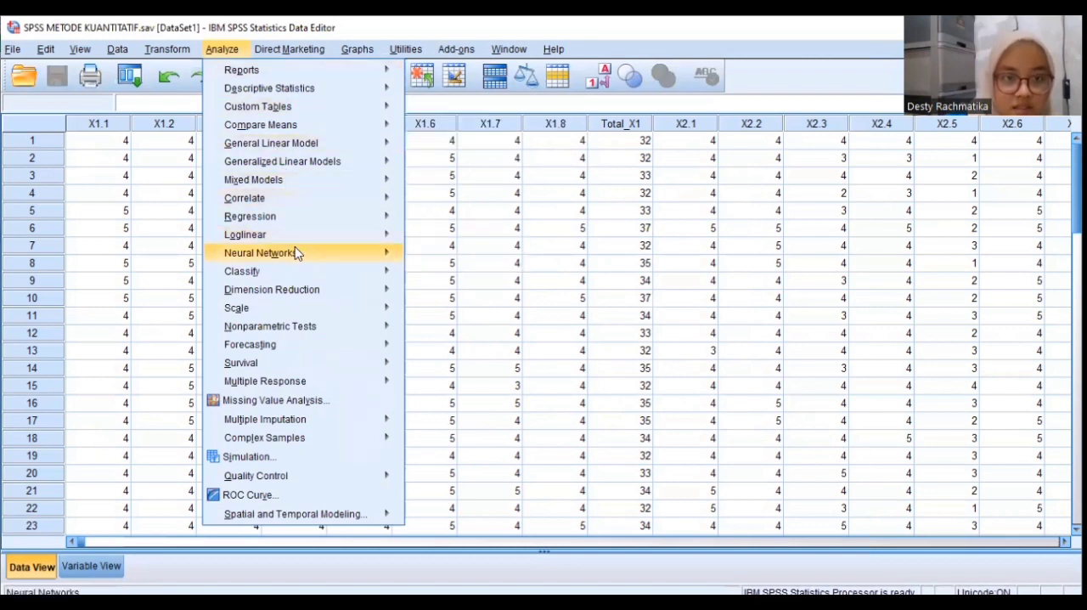
mouse_move(288, 256)
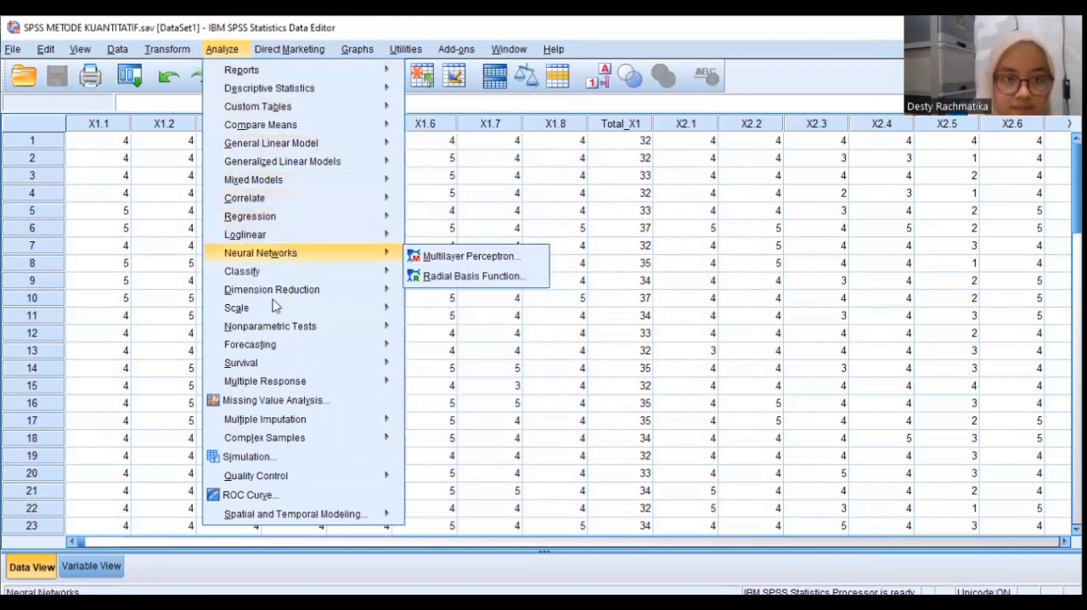
mouse_move(274, 308)
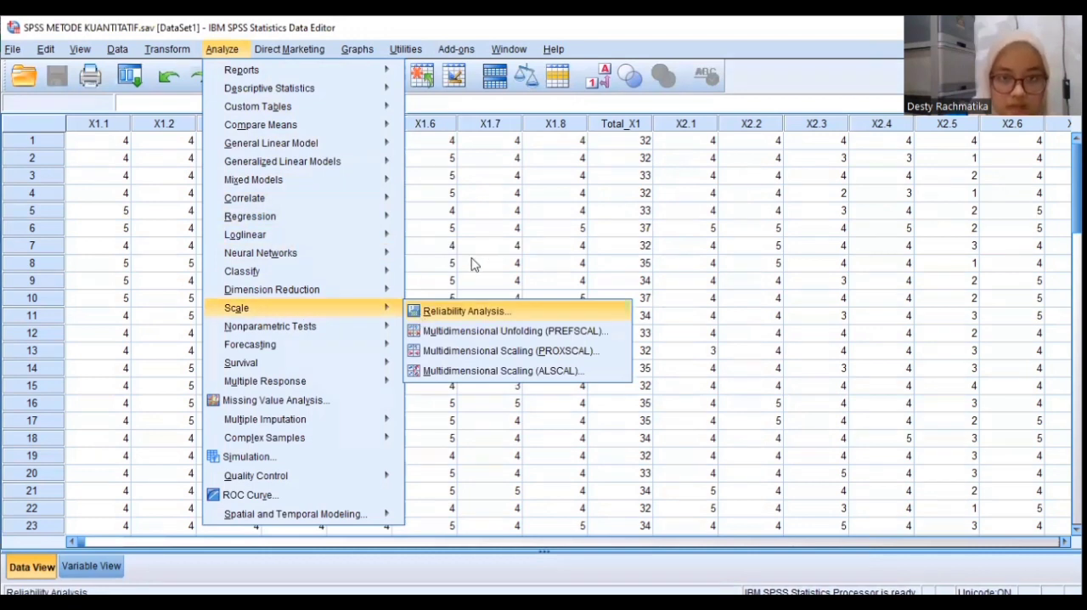
left_click(482, 311)
left_click(481, 303)
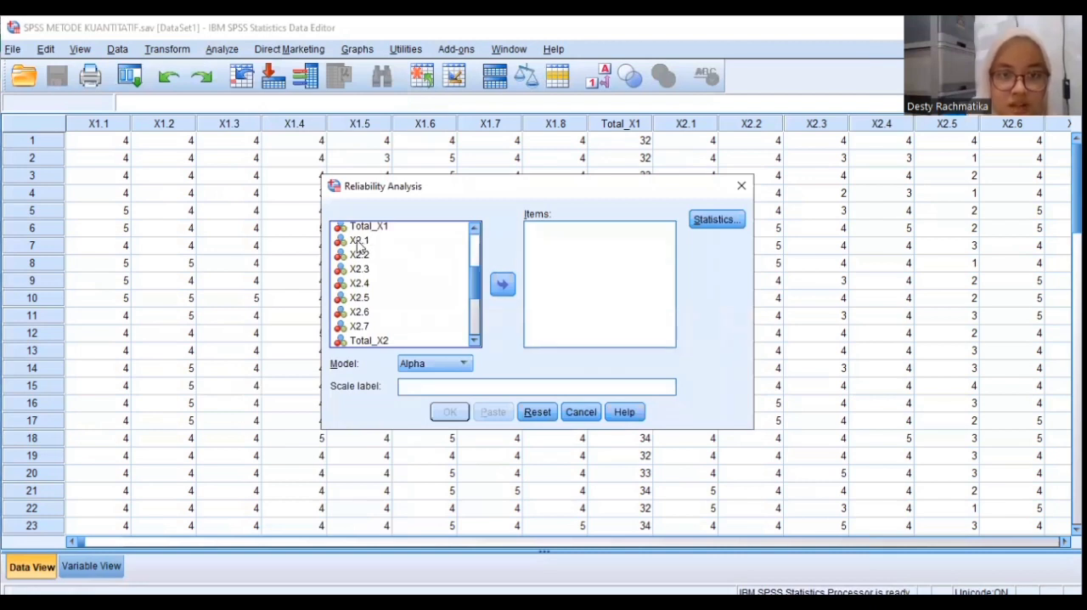
left_click(408, 240)
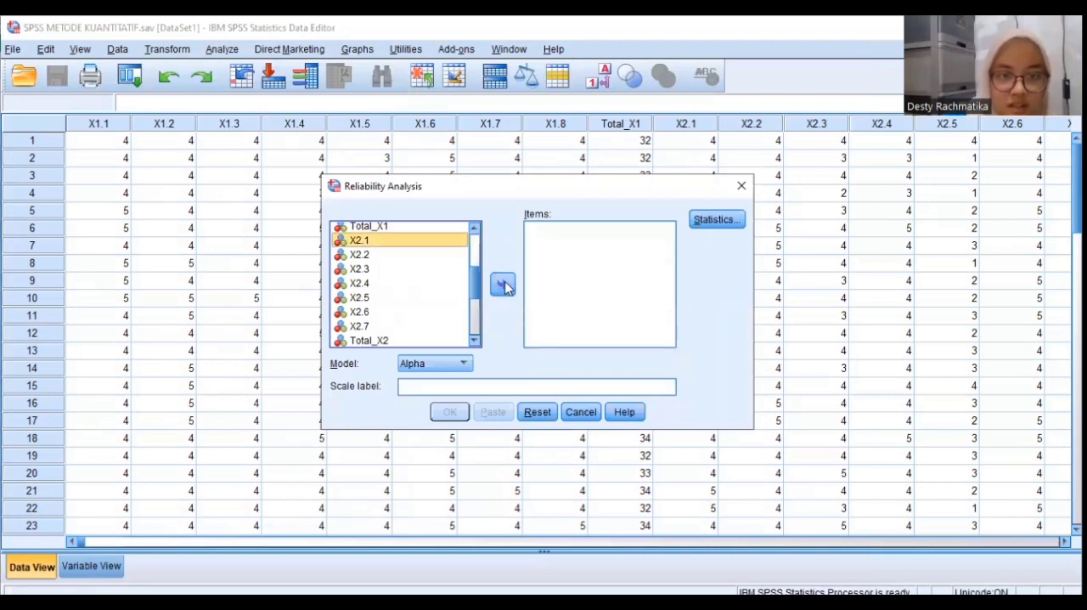
double_click(408, 240)
left_click(392, 248)
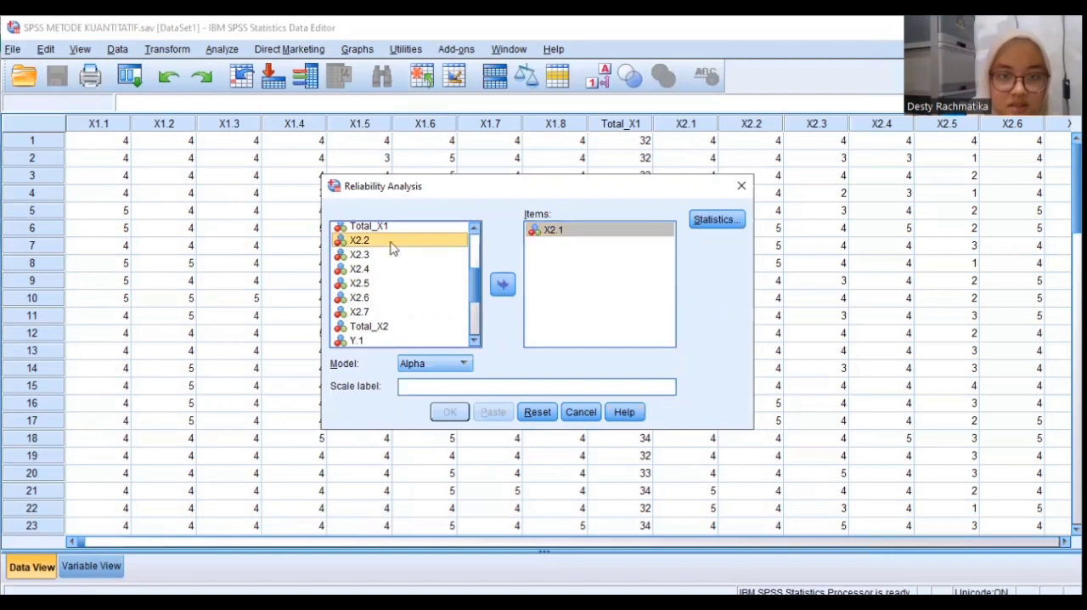
double_click(393, 248)
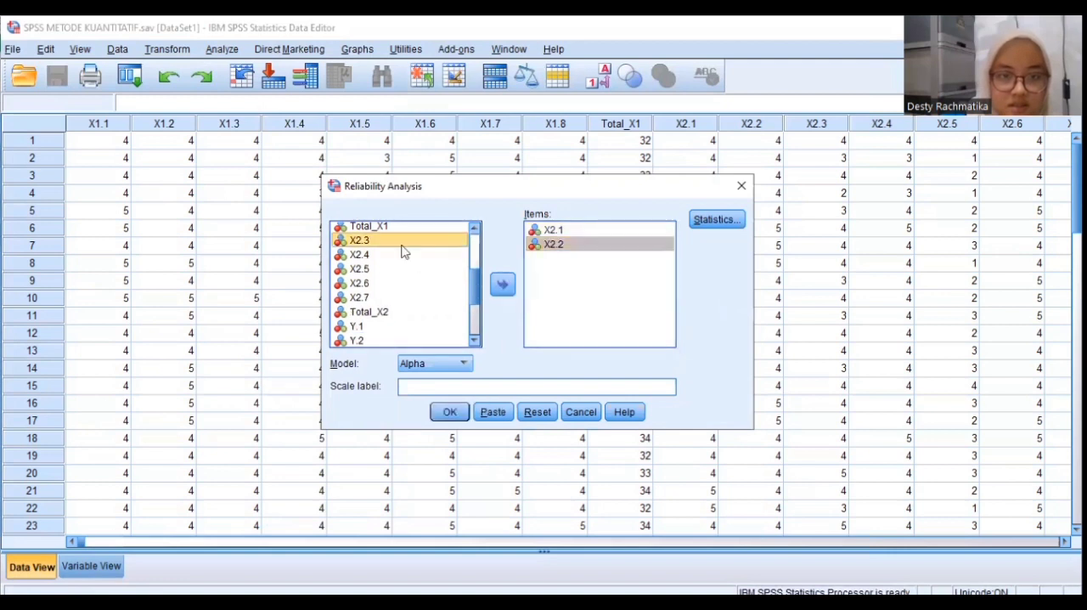
left_click(501, 287)
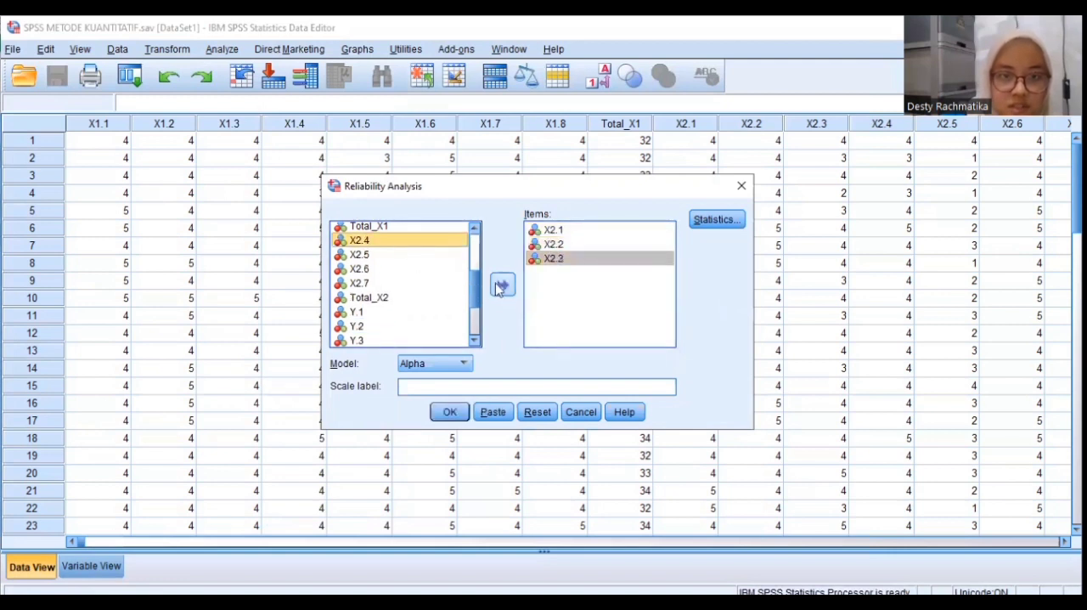
left_click(502, 289)
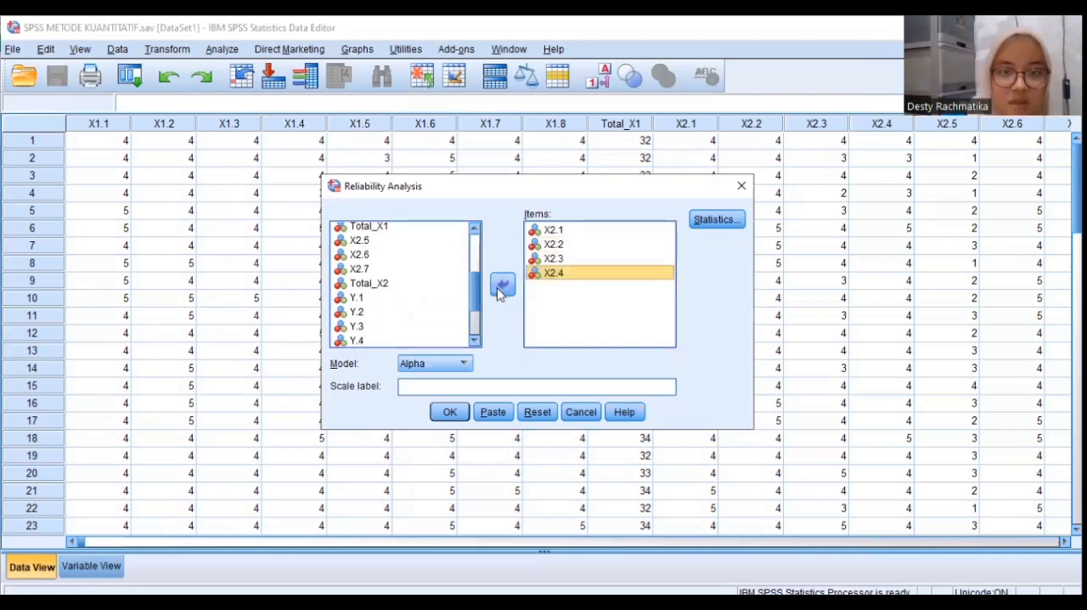
double_click(389, 245)
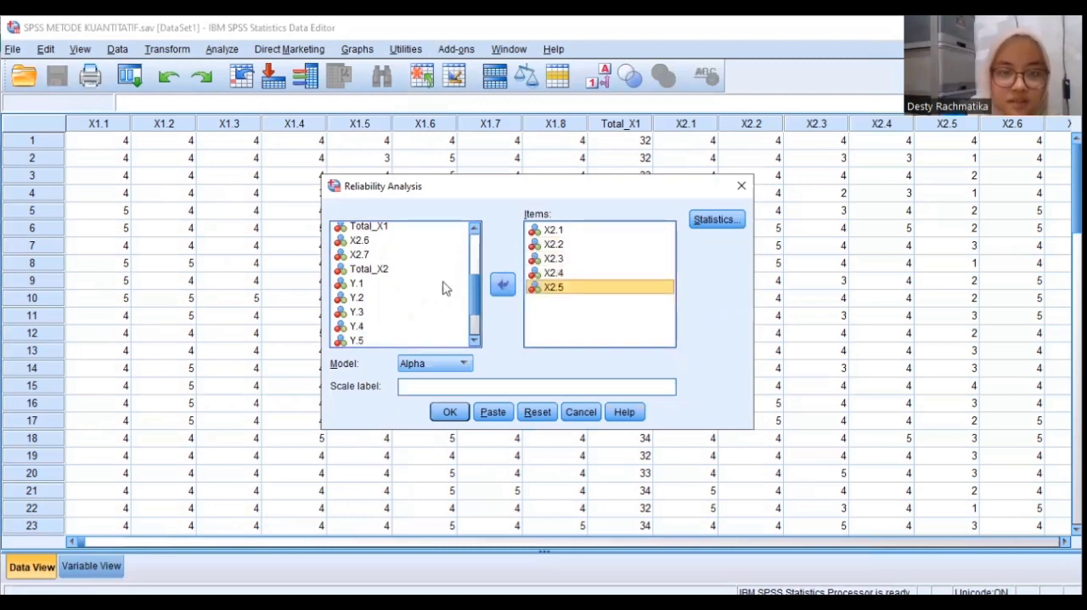
double_click(388, 243)
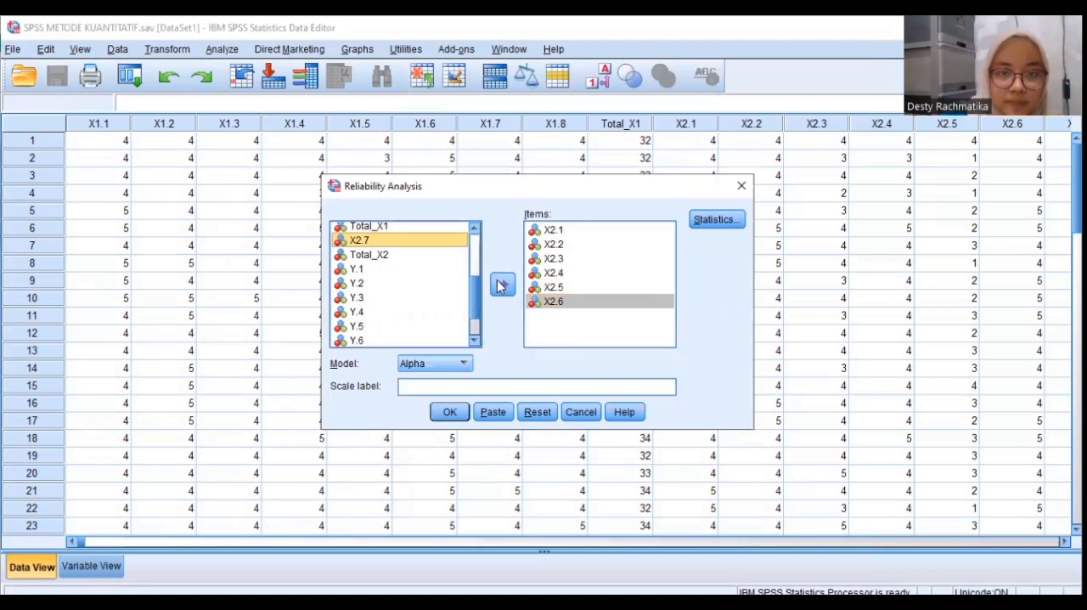
left_click(501, 286)
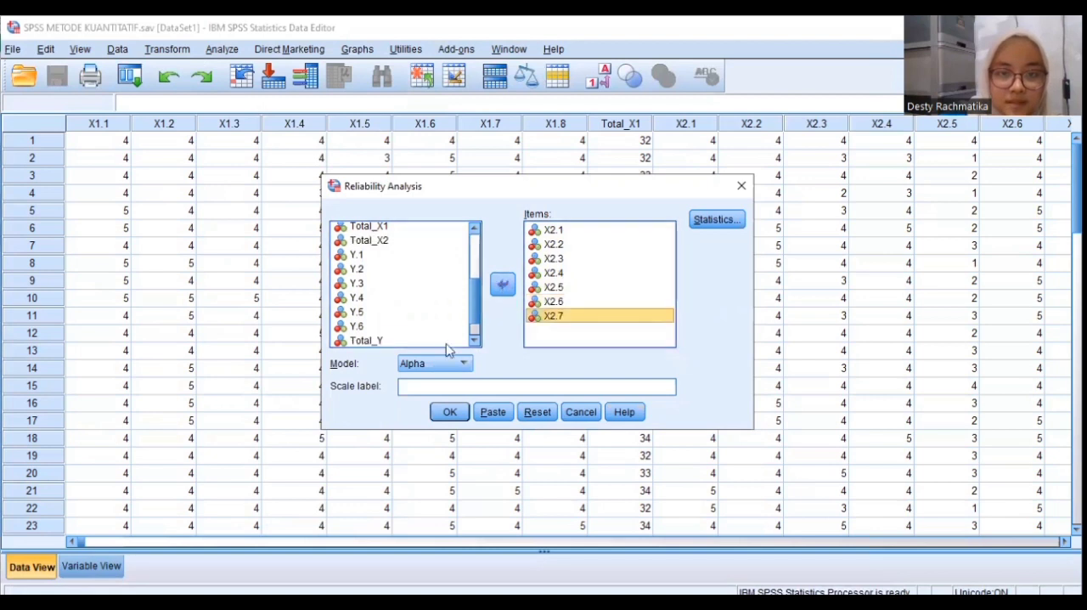
Select Item, Scale and Scale if item deleted descriptives plus inter-item Correlations for the X2 items, and close the reliability analysis without running it
left_click(709, 221)
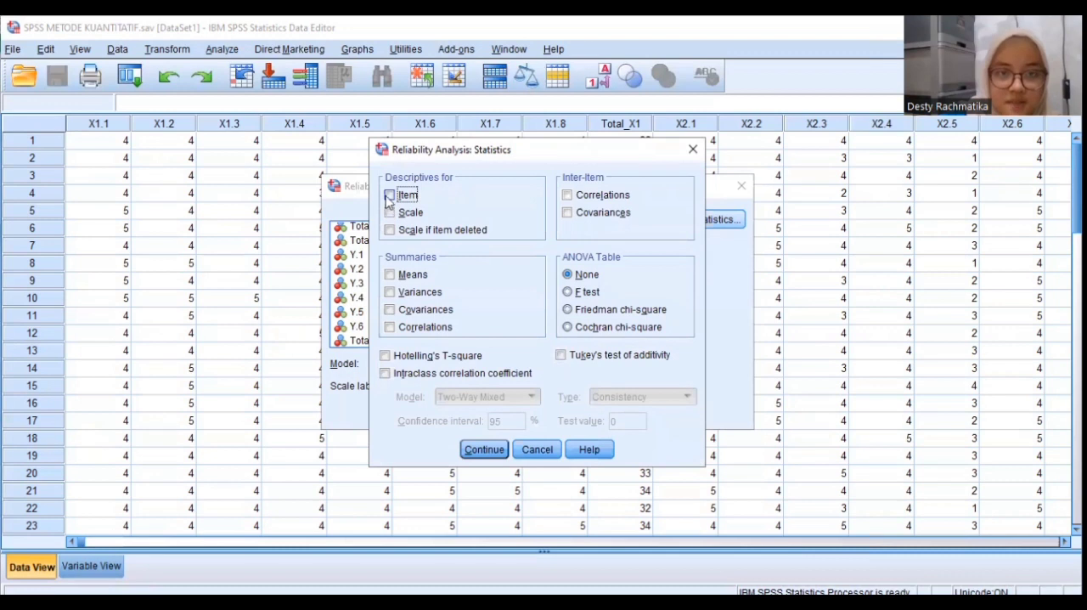
key("space")
left_click(390, 213)
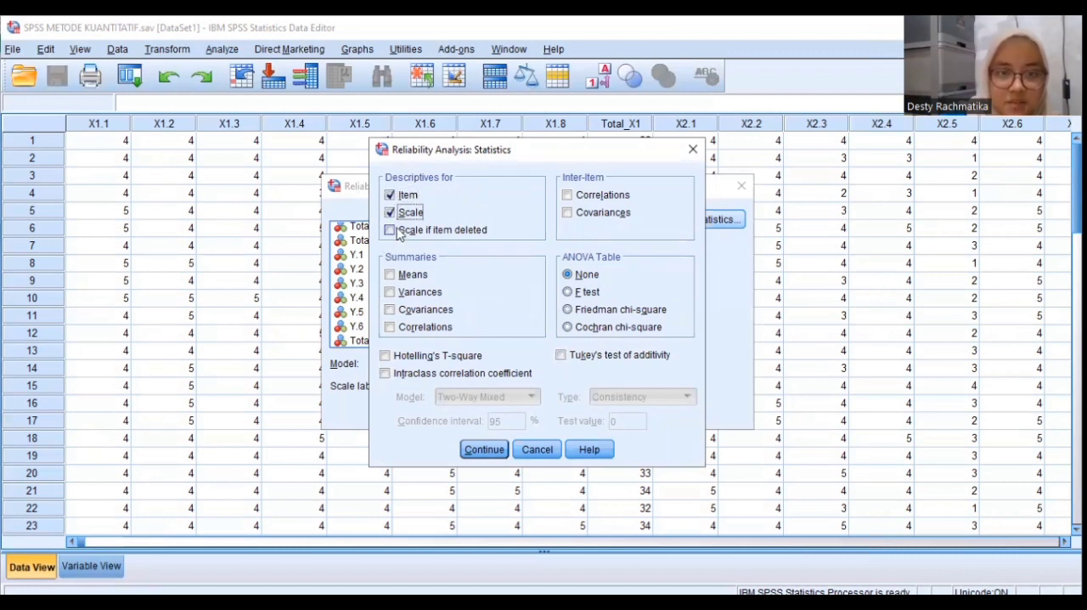
left_click(437, 229)
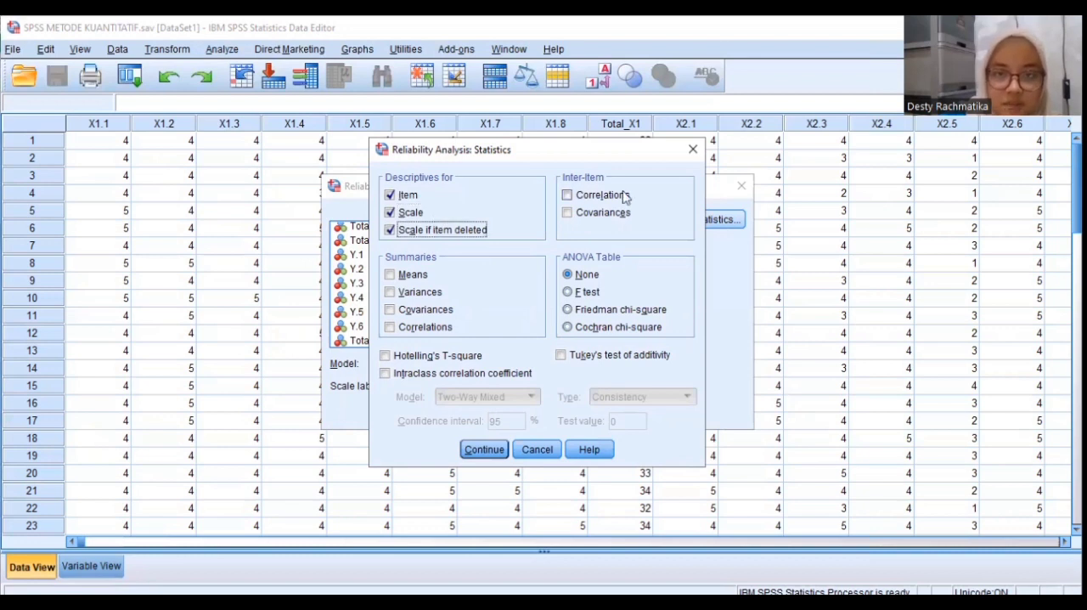
left_click(567, 194)
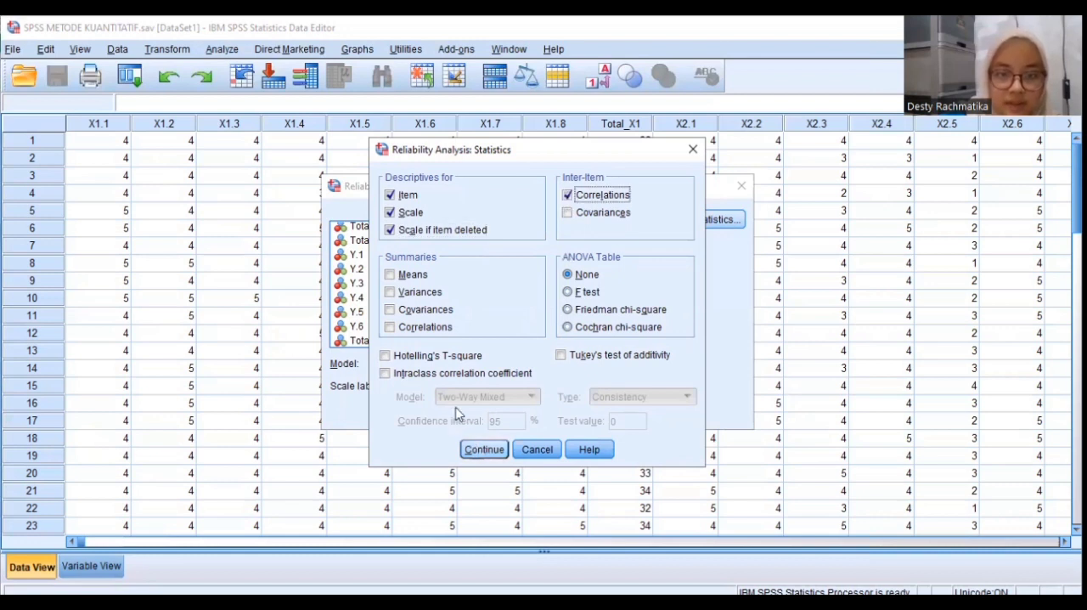
key("Return")
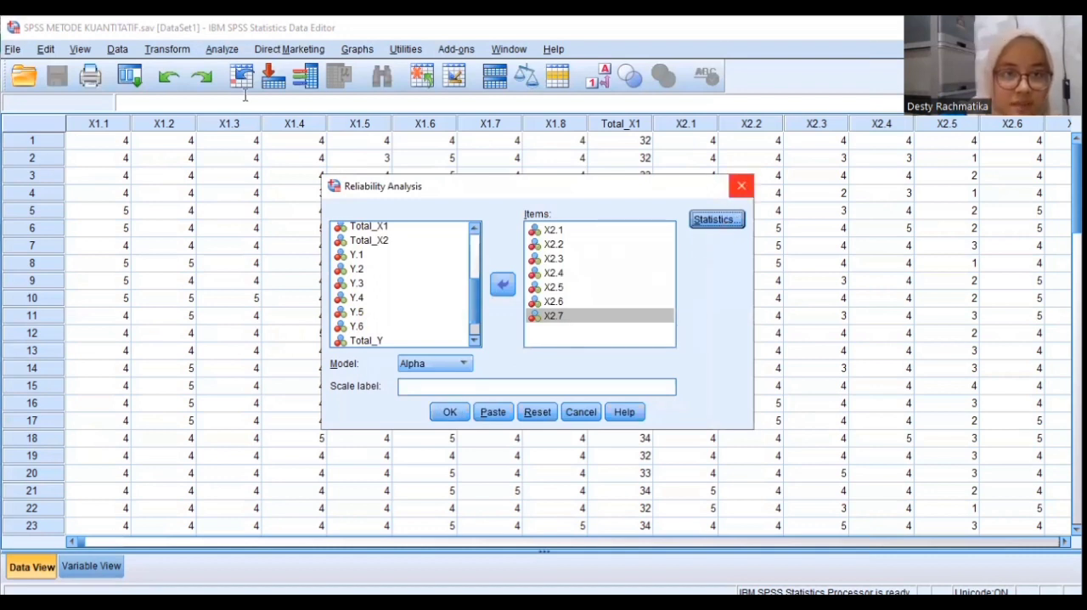
left_click(742, 186)
Open another scale Reliability Analysis and add Y.1 to Y.6 as its items, leaving out Total_Y
left_click(222, 49)
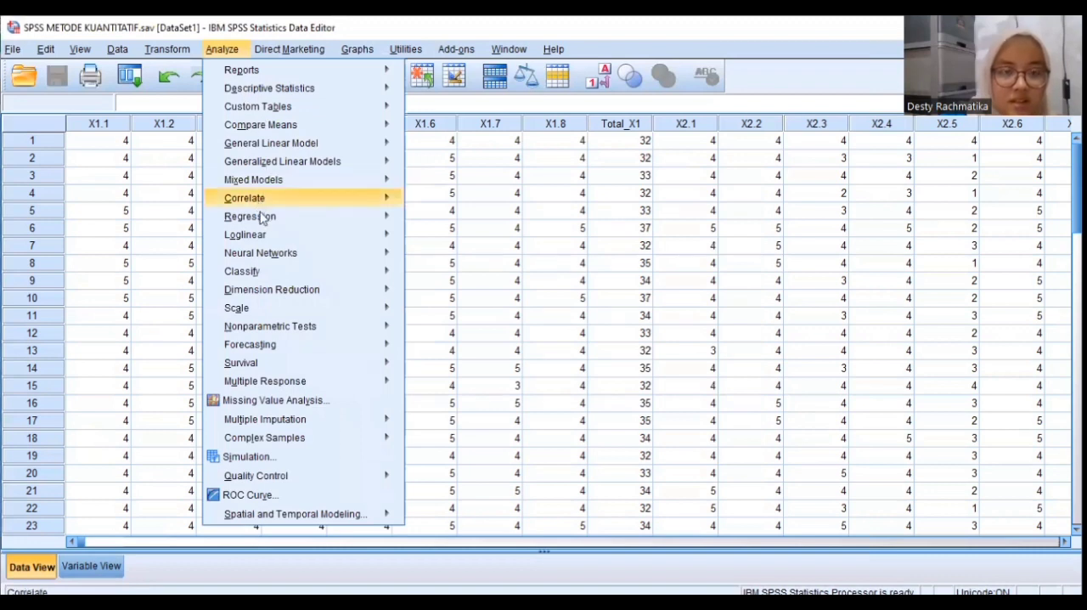
mouse_move(270, 215)
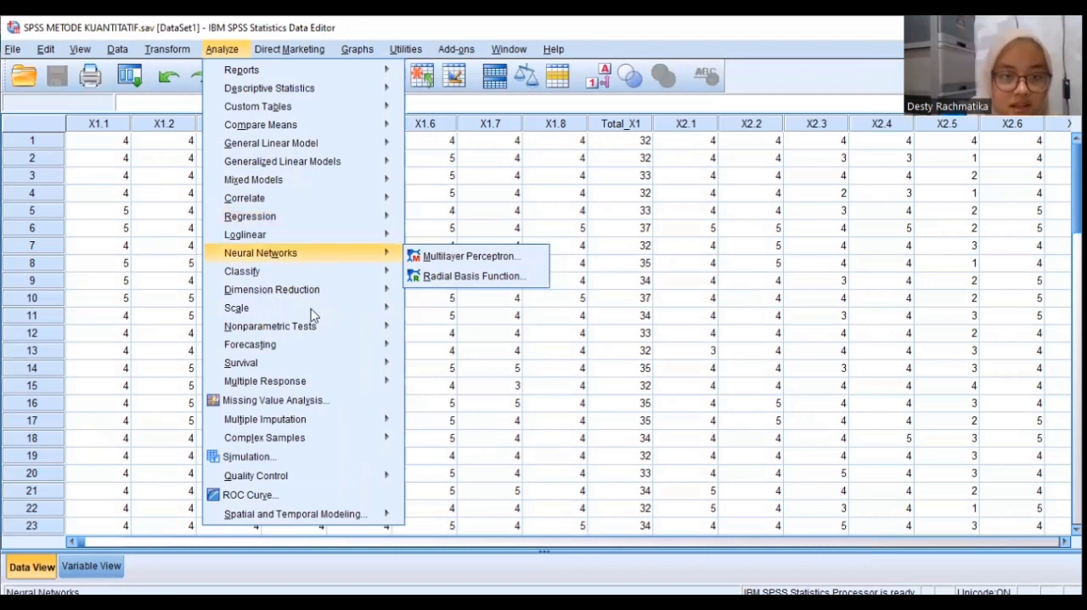
mouse_move(342, 308)
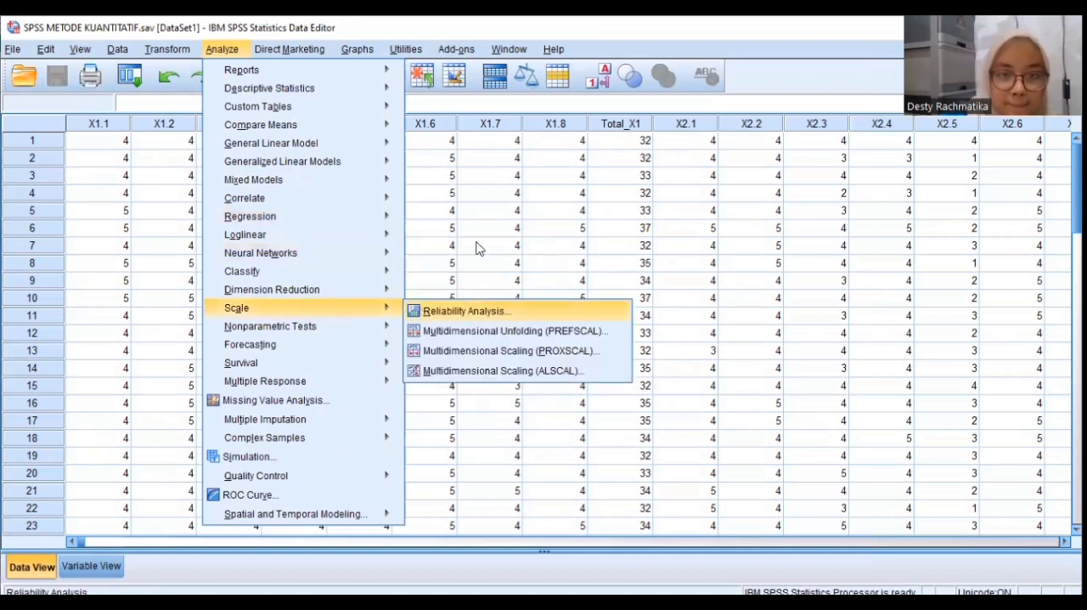
left_click(480, 310)
scroll(477, 310, "down", 5)
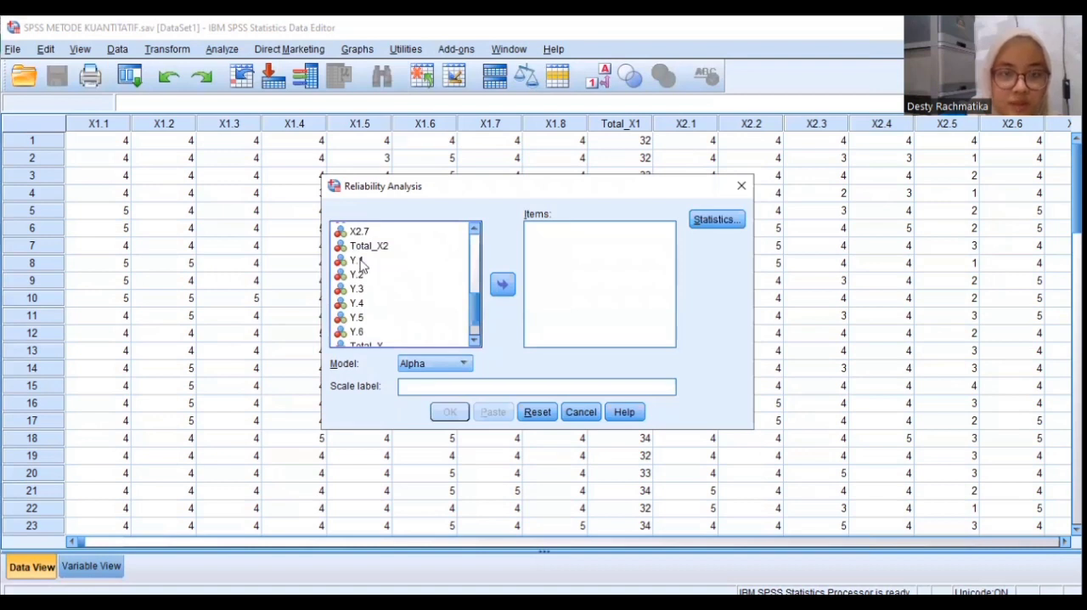
left_click(356, 260)
left_click(502, 284)
left_click(357, 261)
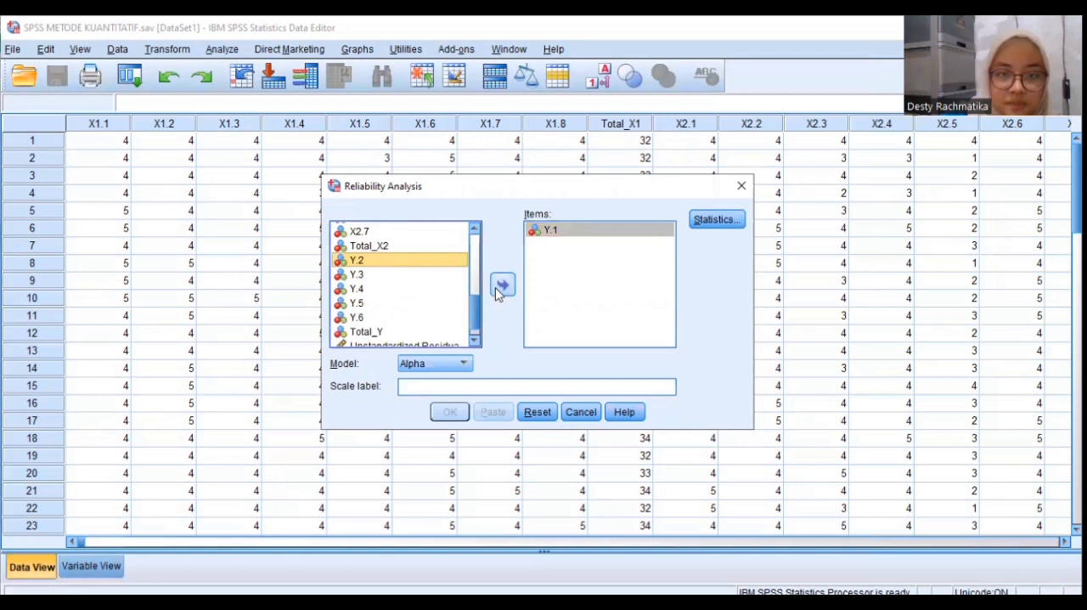
left_click(502, 284)
left_click(357, 260)
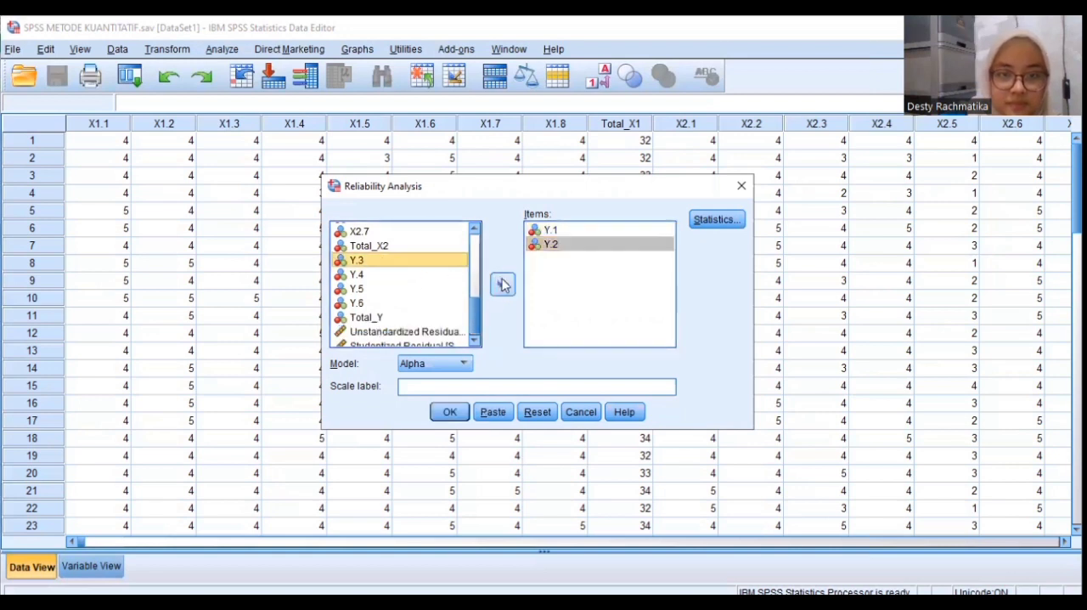
left_click(502, 283)
left_click(383, 269)
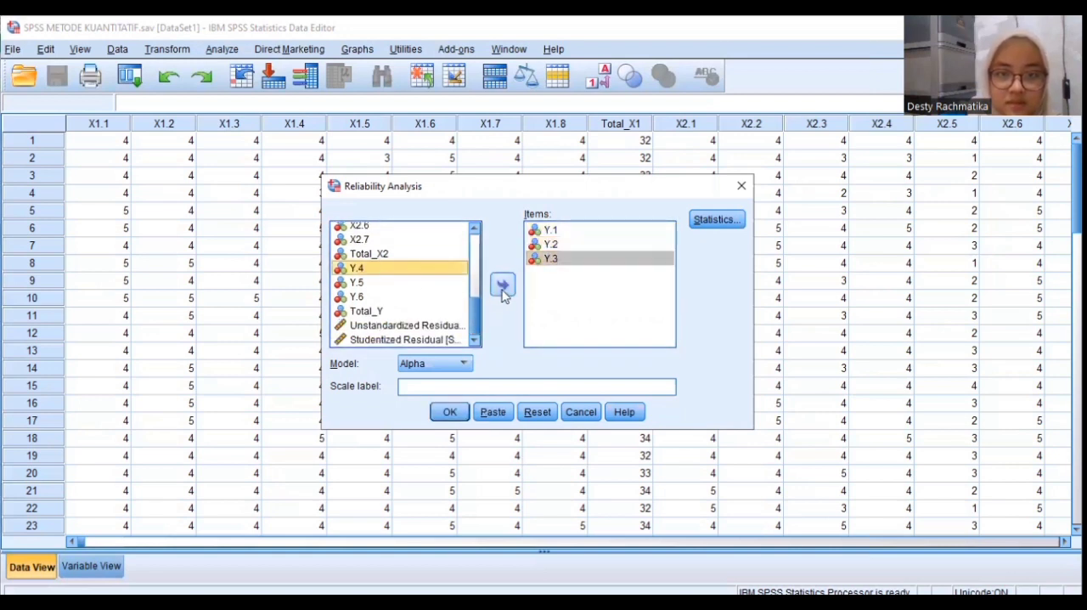
left_click(502, 284)
left_click(376, 284)
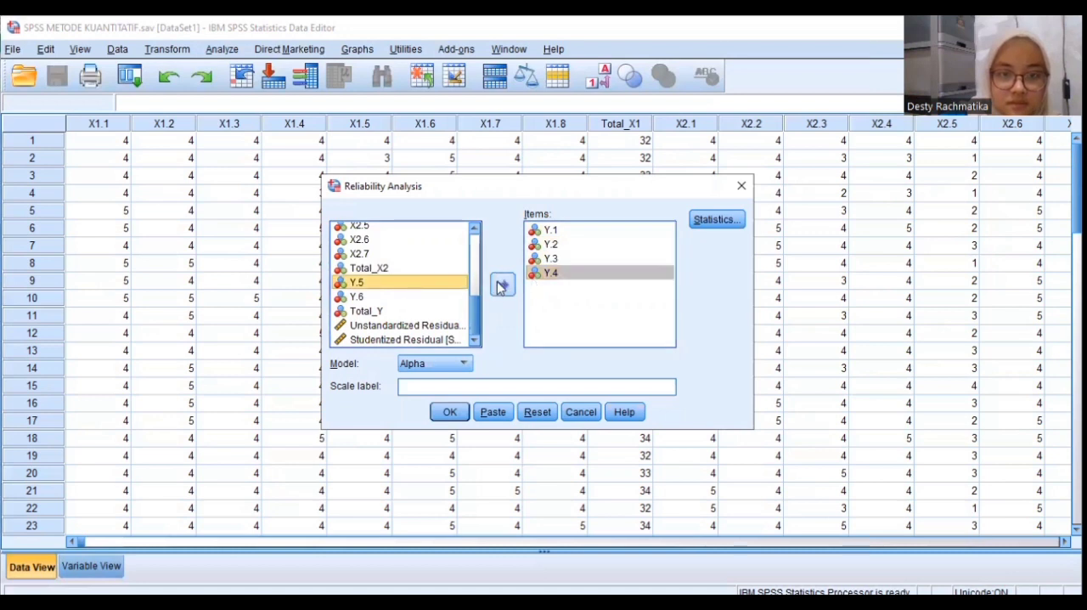
left_click(502, 284)
left_click(388, 297)
left_click(501, 283)
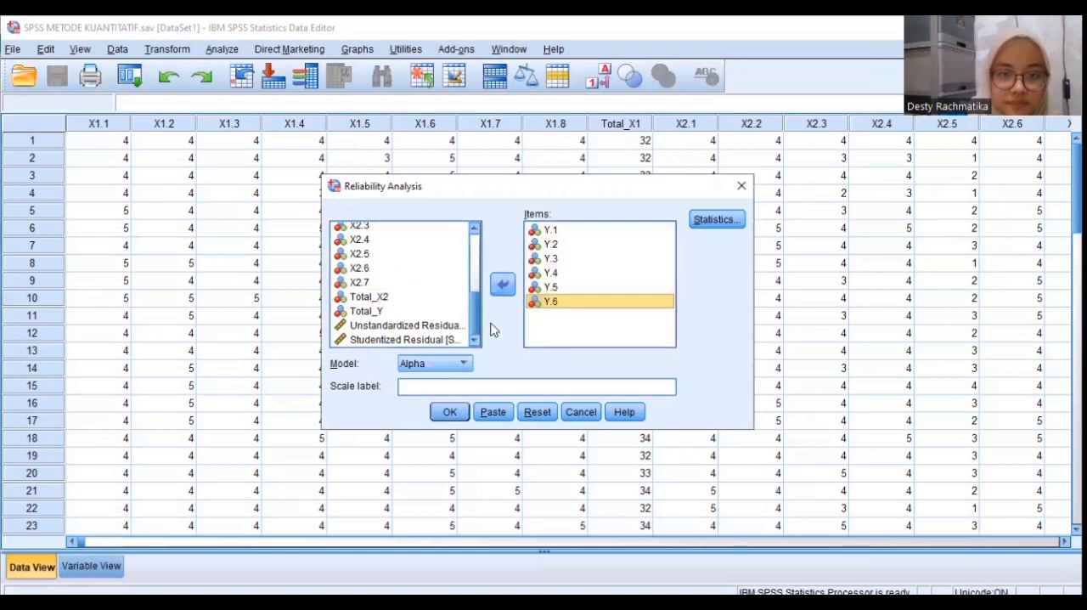
Select Item, Scale and Scale if item deleted descriptives plus inter-item Correlations for the Y items' reliability analysis
left_click(716, 223)
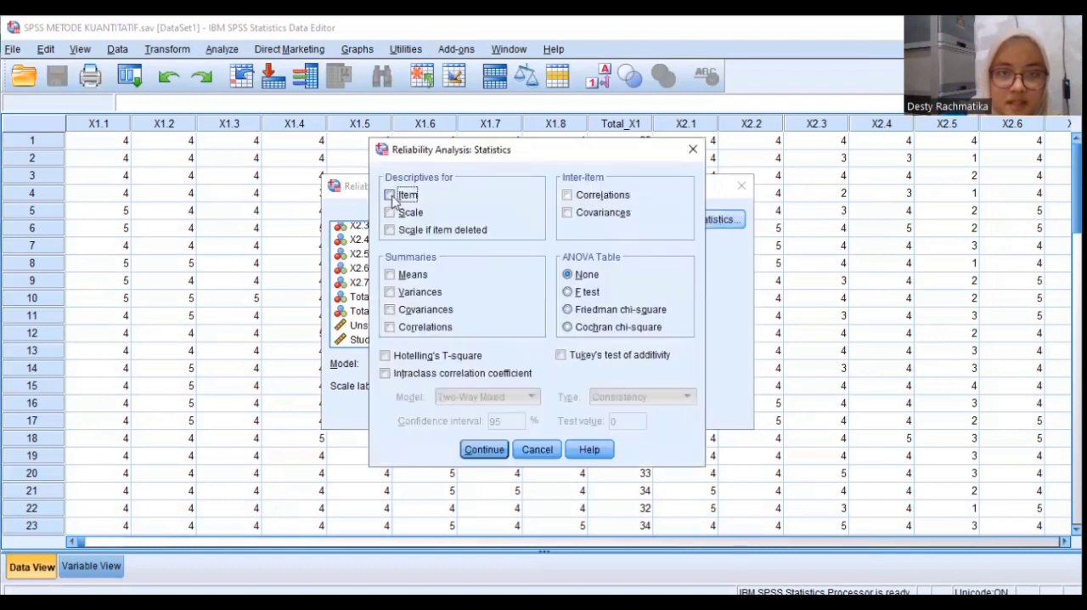
left_click(390, 196)
left_click(390, 213)
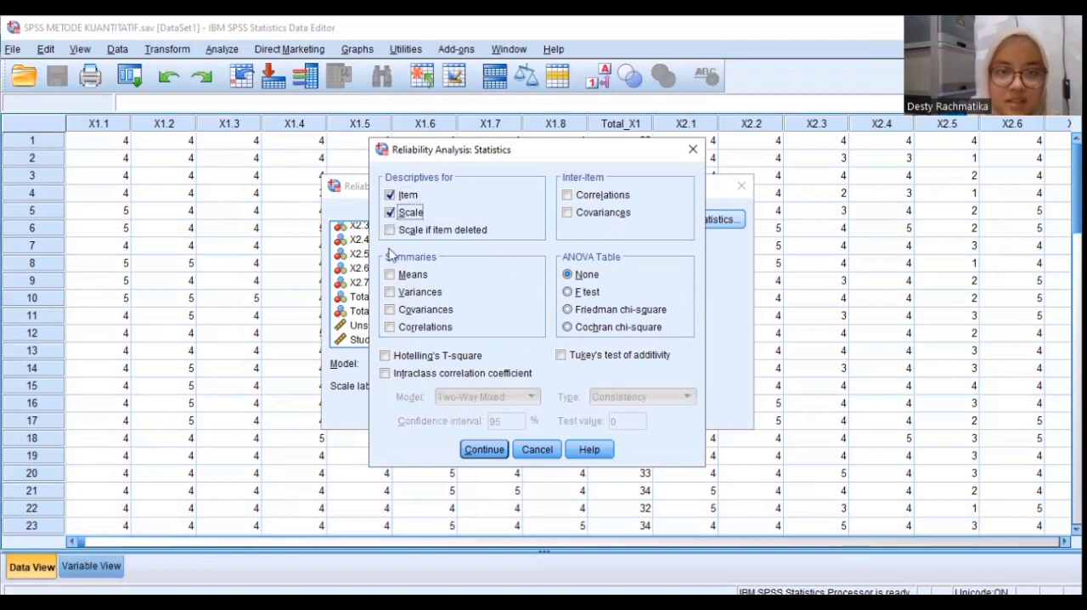
left_click(389, 231)
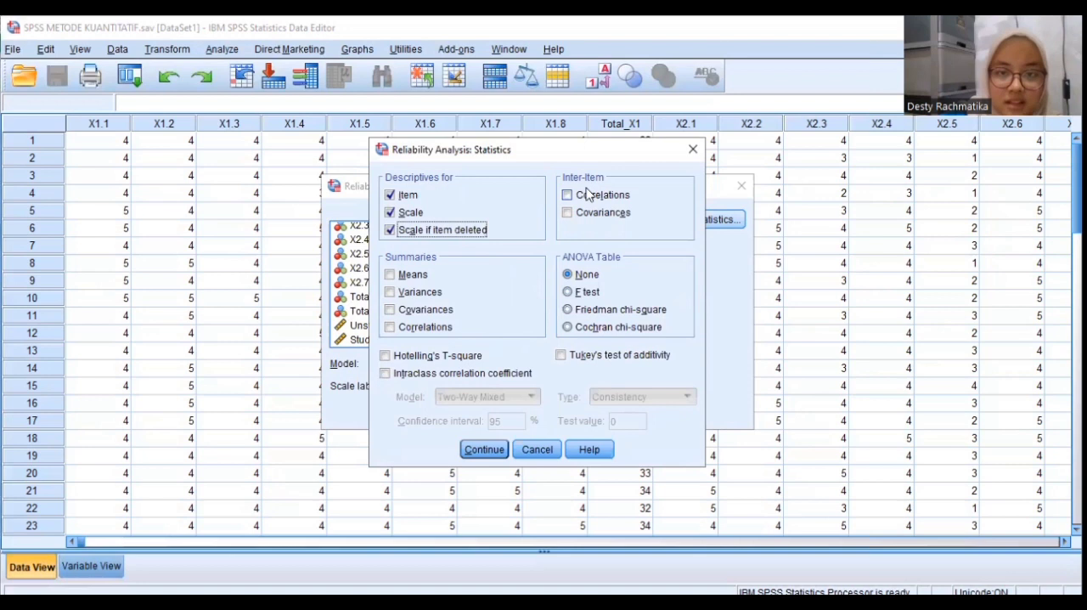
left_click(568, 196)
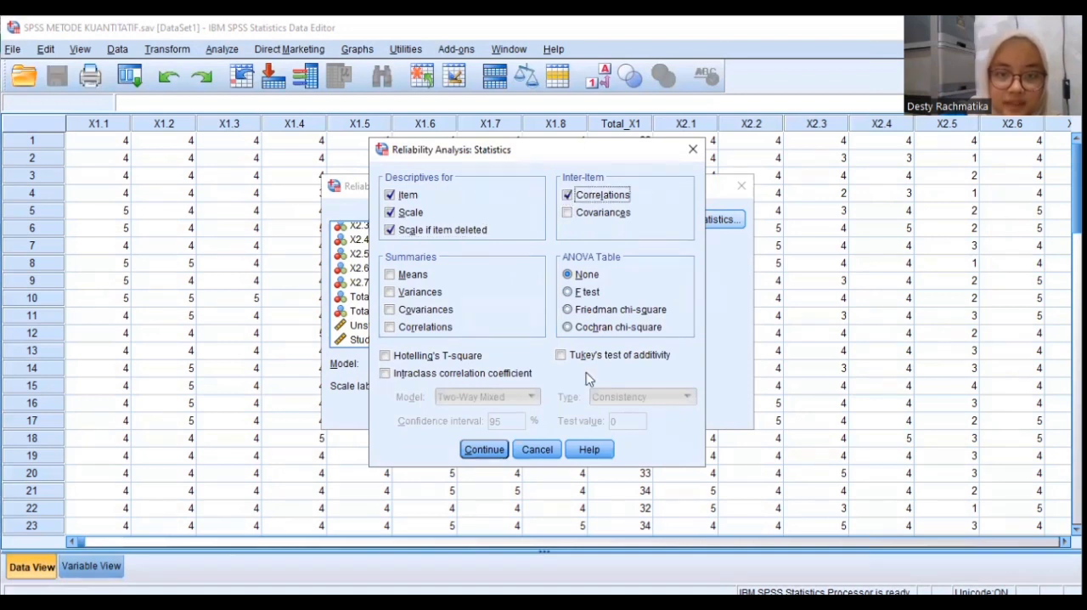
left_click(493, 451)
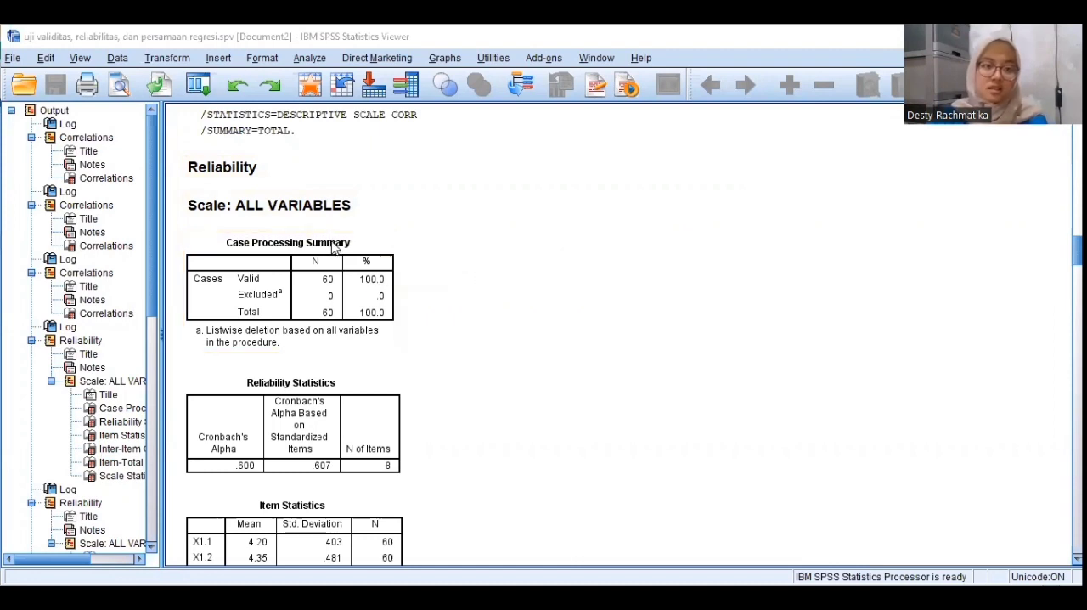
Look through the reliability output tables for the X1, X2 and Y items in the output document
scroll(334, 247, "down", 5)
scroll(334, 246, "down", 3)
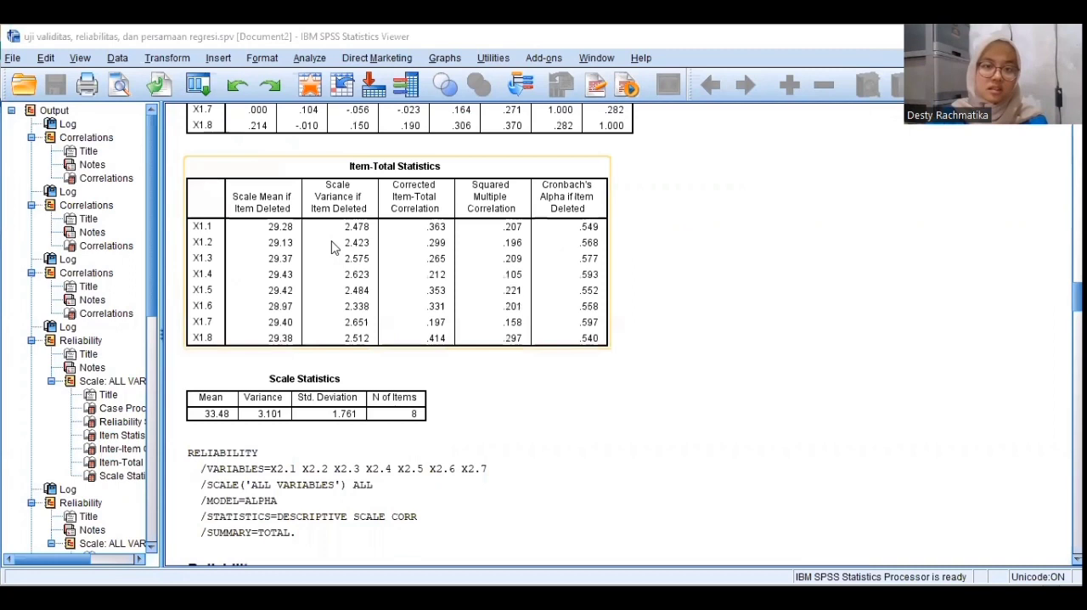
scroll(334, 247, "down", 3)
scroll(334, 246, "down", 2)
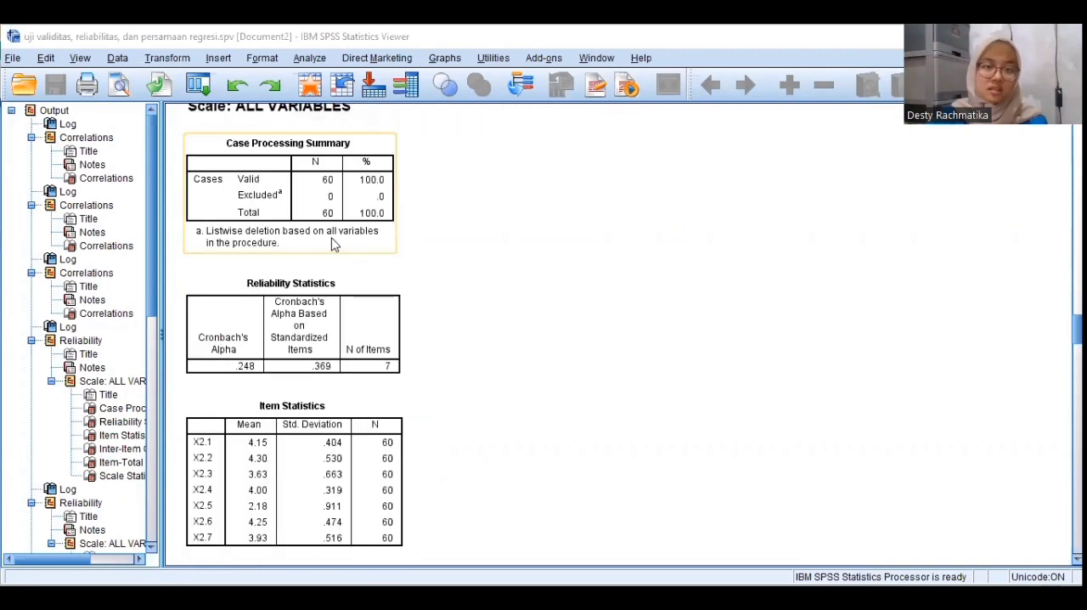
scroll(334, 244, "down", 4)
scroll(334, 244, "down", 3)
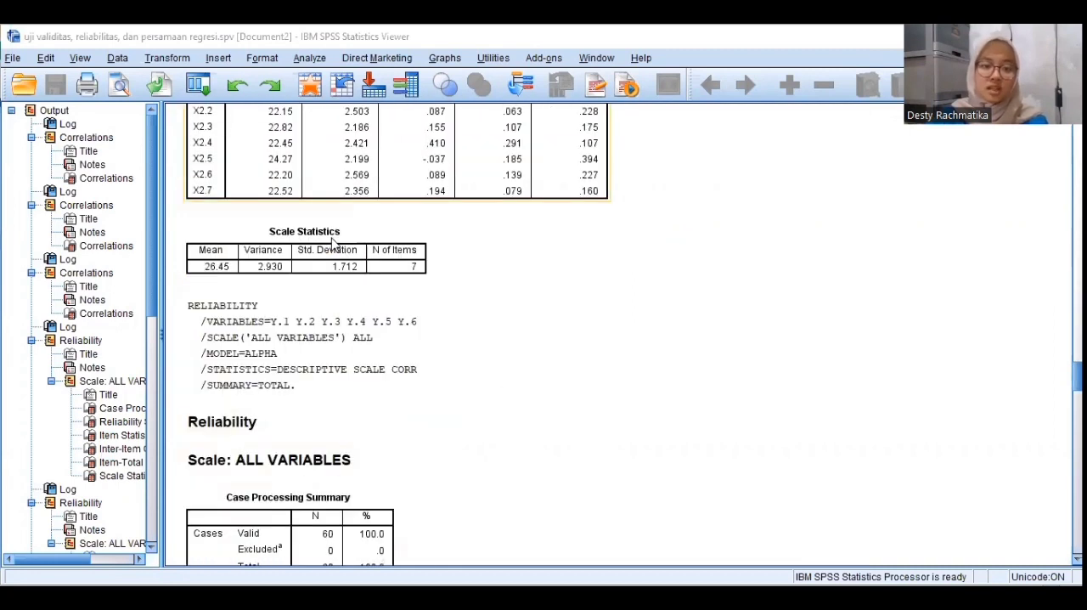
scroll(334, 245, "down", 2)
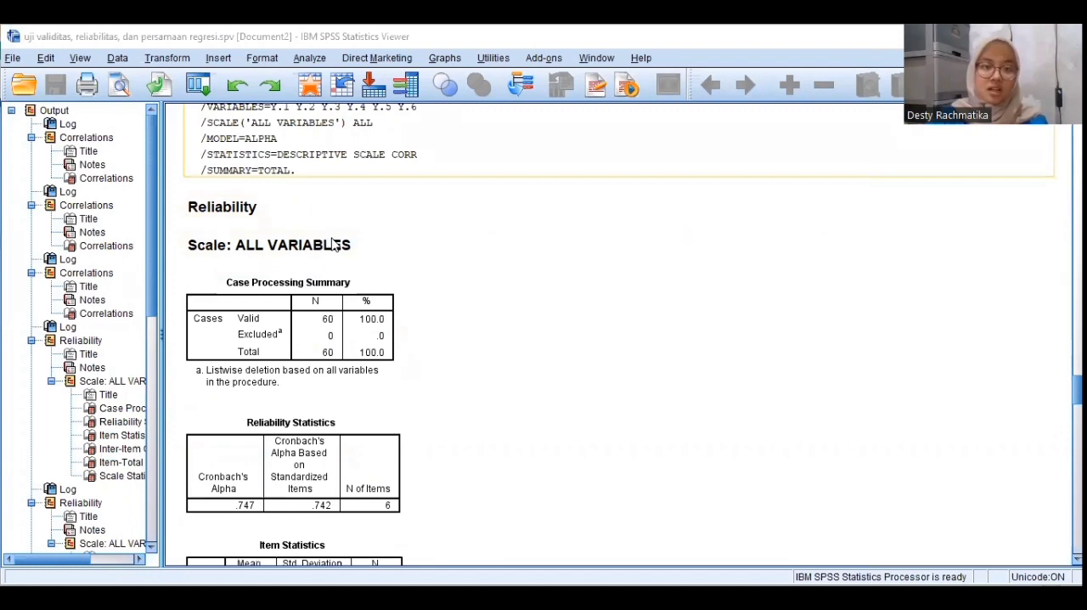
Go back through the reliability output and examine Cronbach's Alpha in the Reliability Statistics table for the X1 items
scroll(333, 245, "up", 1)
scroll(340, 255, "down", 5)
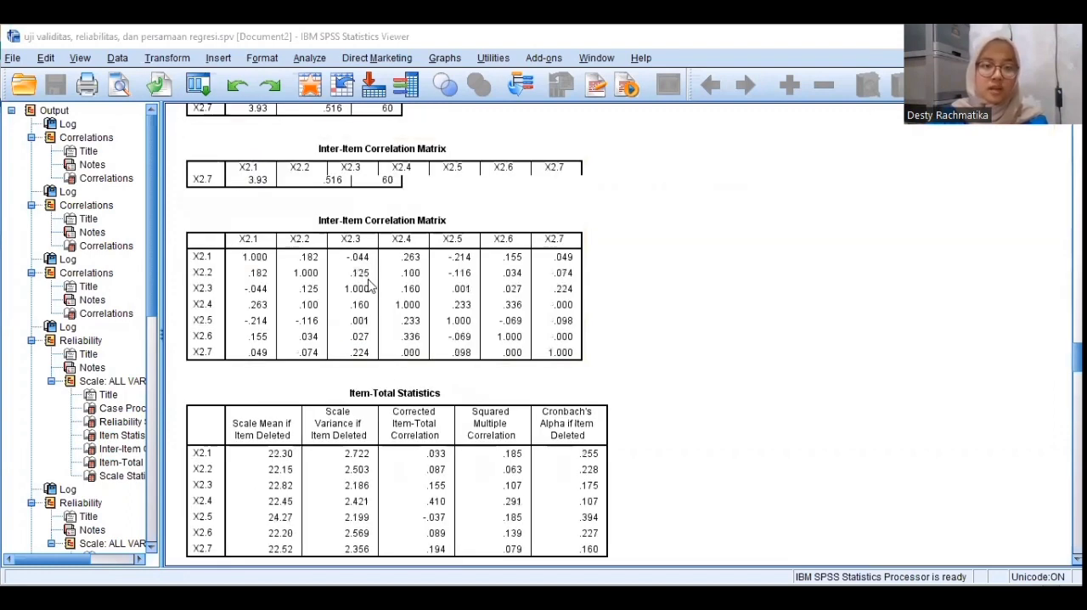
scroll(370, 286, "up", 5)
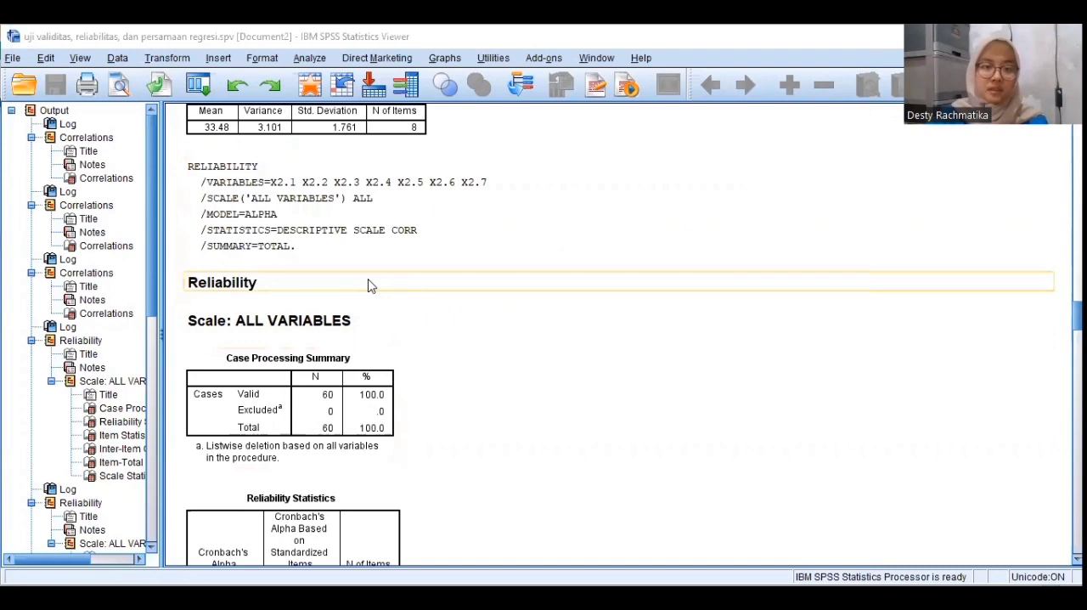
scroll(369, 286, "down", 3)
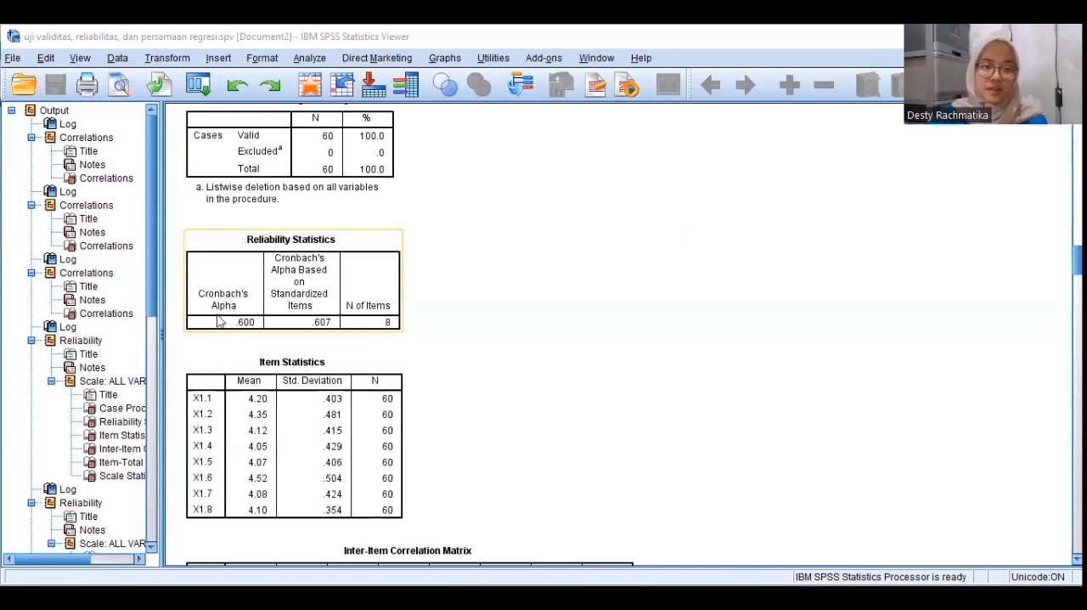
scroll(231, 314, "up", 1)
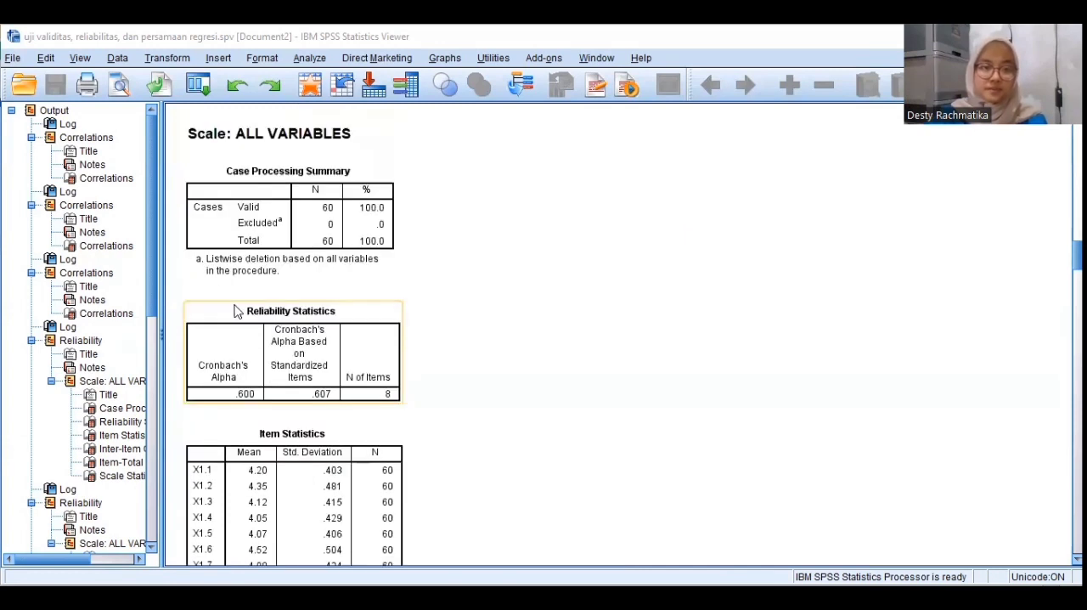
scroll(237, 311, "up", 2)
scroll(236, 307, "up", 6)
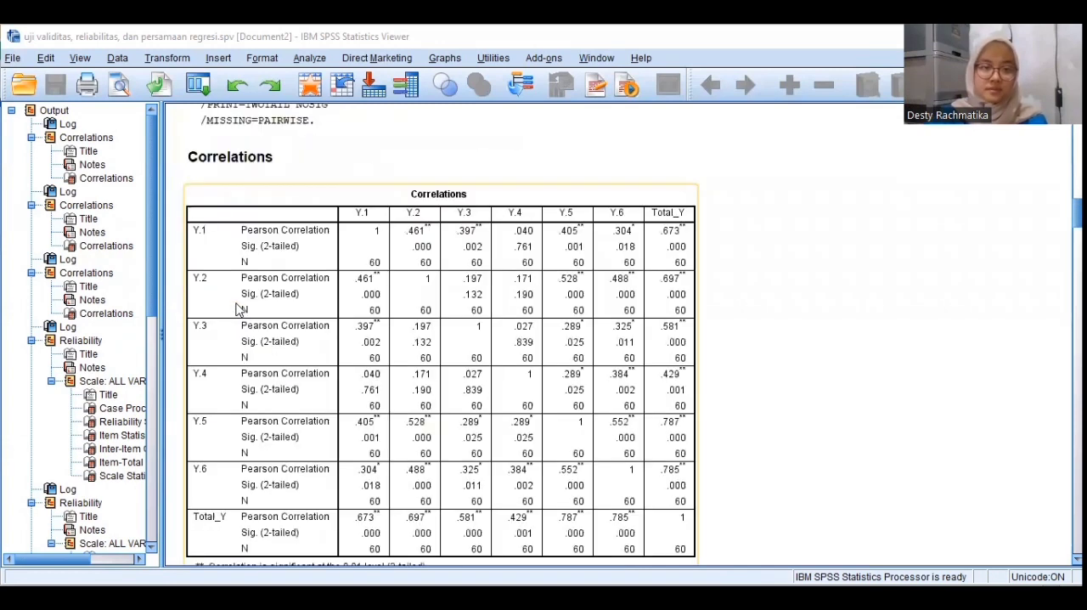
scroll(238, 310, "down", 6)
scroll(237, 311, "up", 1)
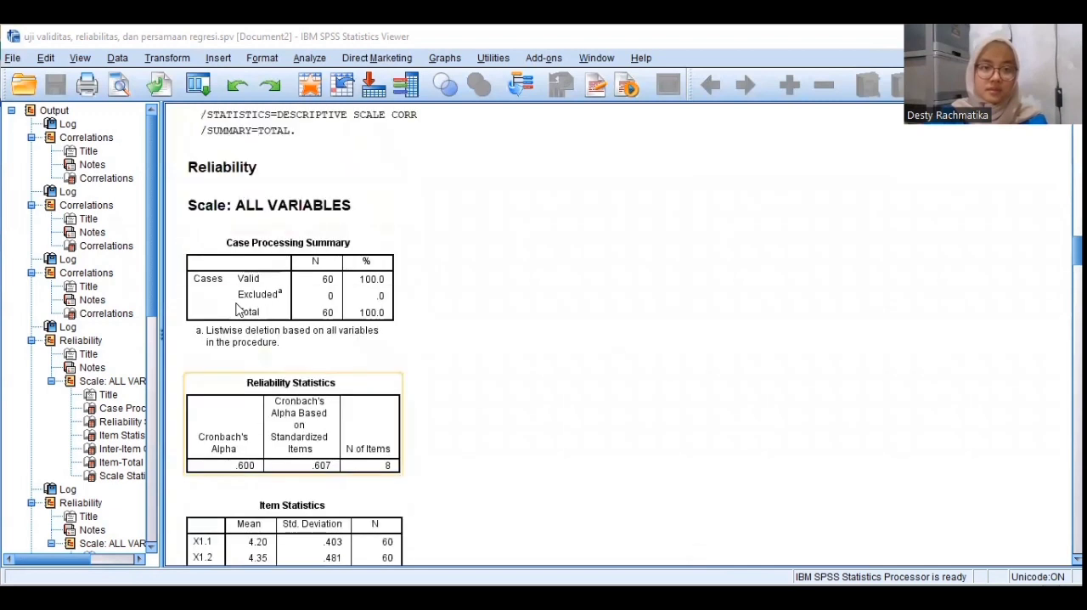
scroll(238, 310, "down", 5)
Switch to the Data Editor, open a Linear Regression analysis and set Total_Y as the dependent variable
key("alt+Tab")
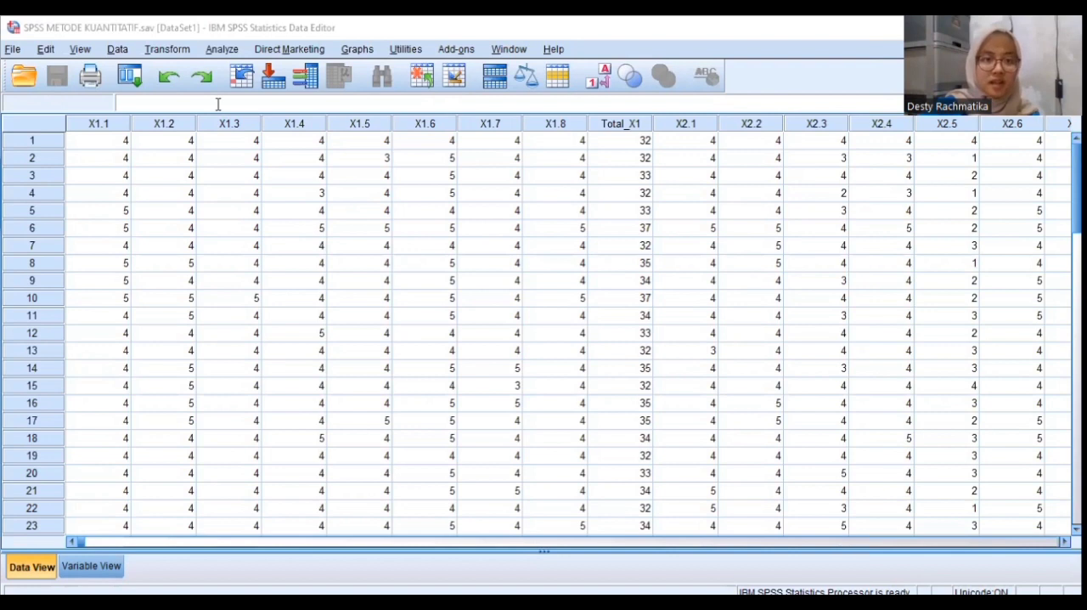
left_click(222, 48)
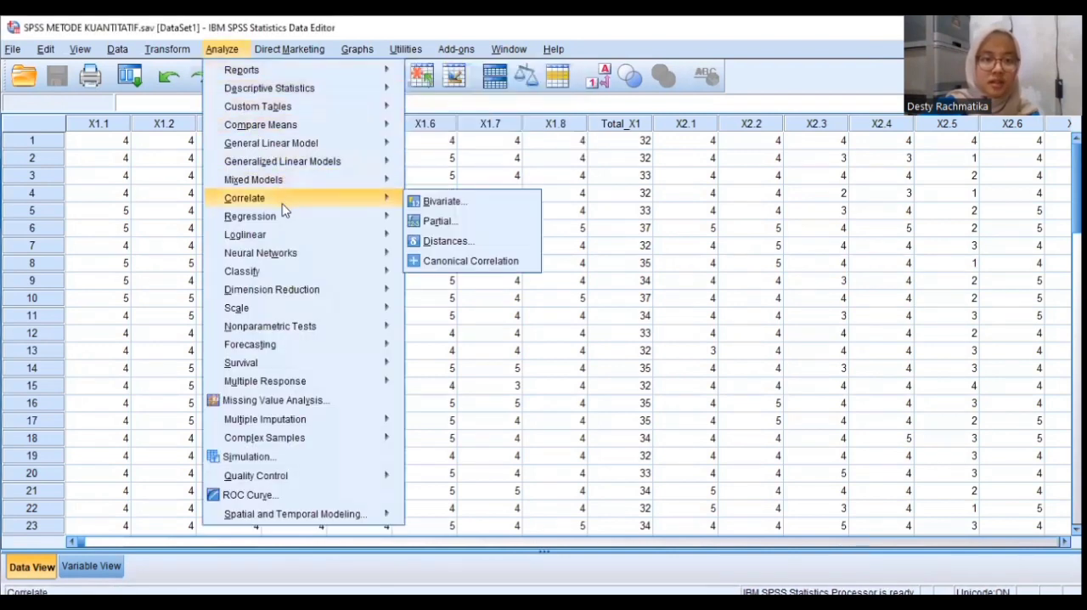
mouse_move(287, 221)
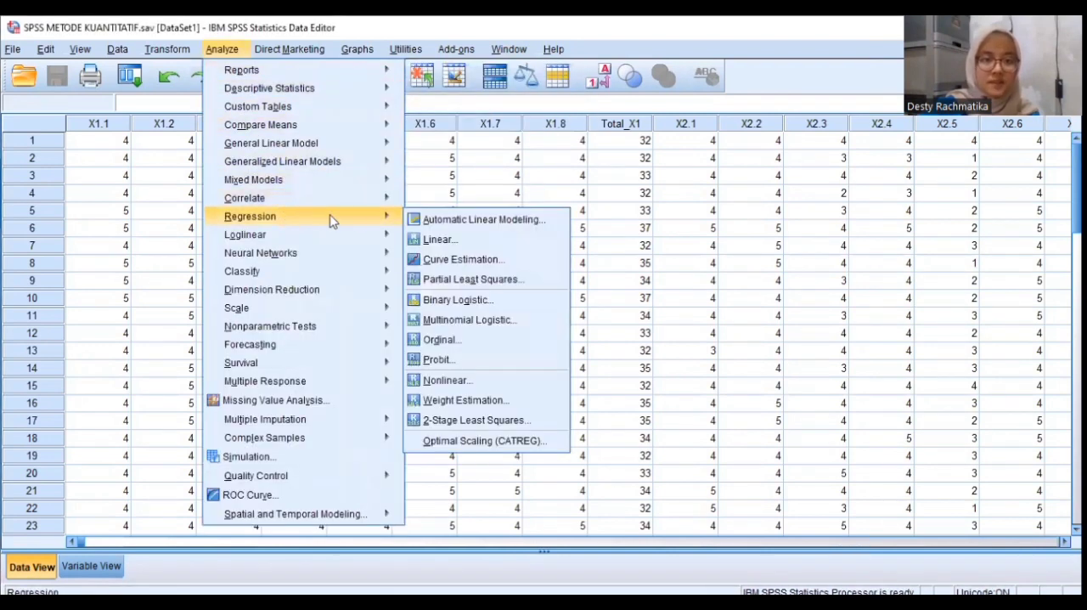
left_click(424, 239)
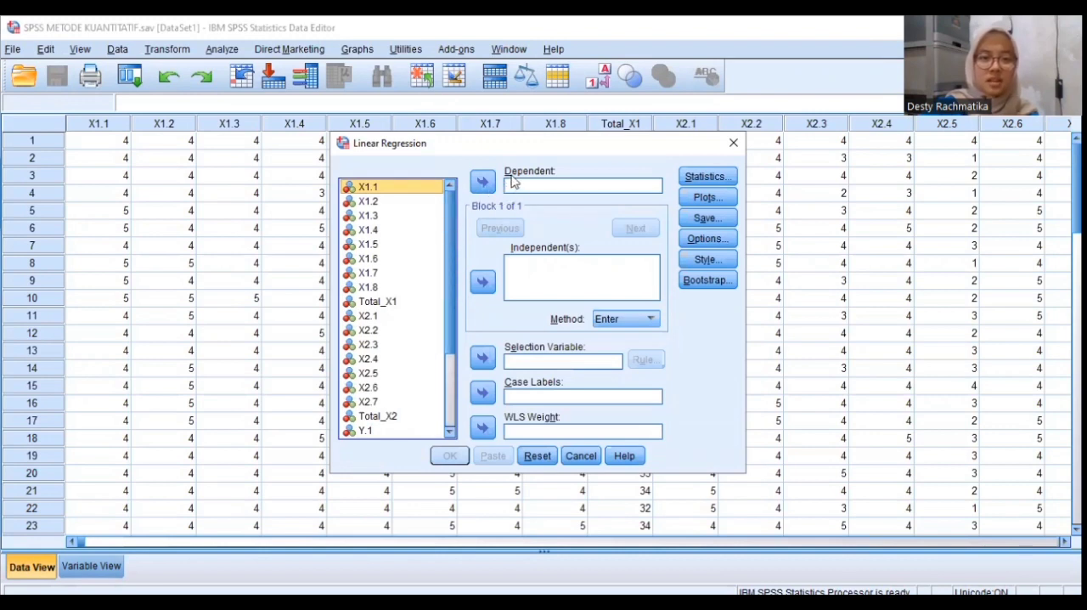
scroll(449, 228, "down", 2)
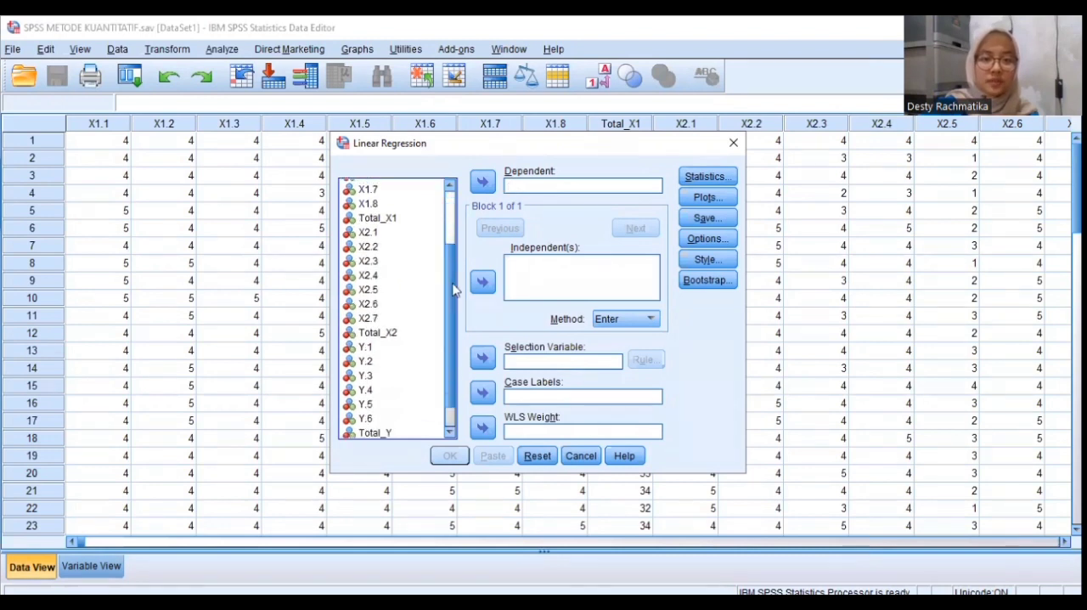
left_click(371, 423)
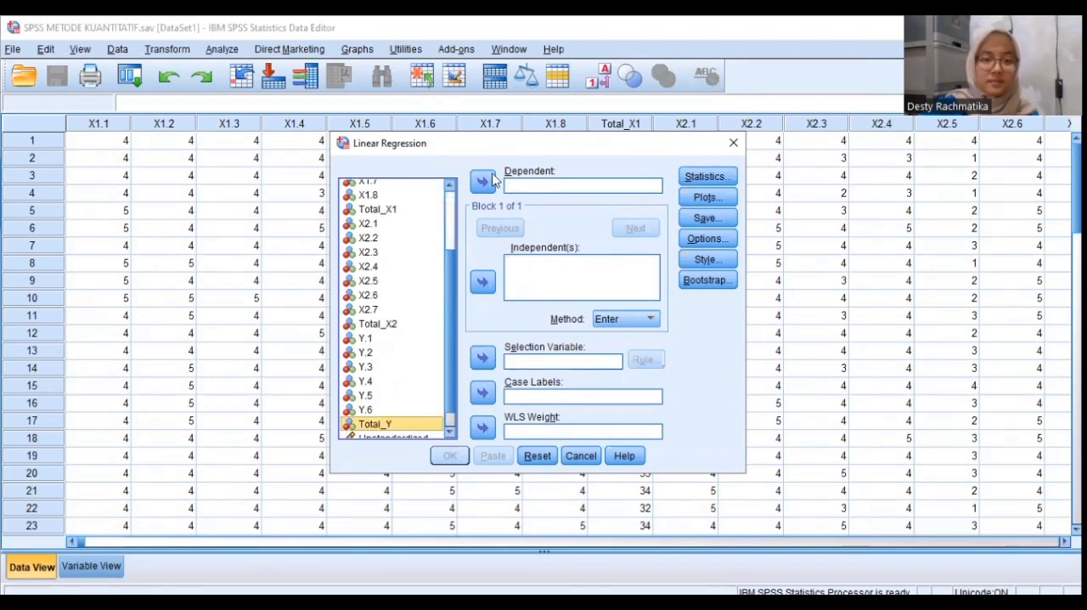
left_click(482, 181)
Add Total_X1 and Total_X2 as the independent variables of the linear regression
scroll(452, 246, "up", 1)
scroll(452, 246, "up", 2)
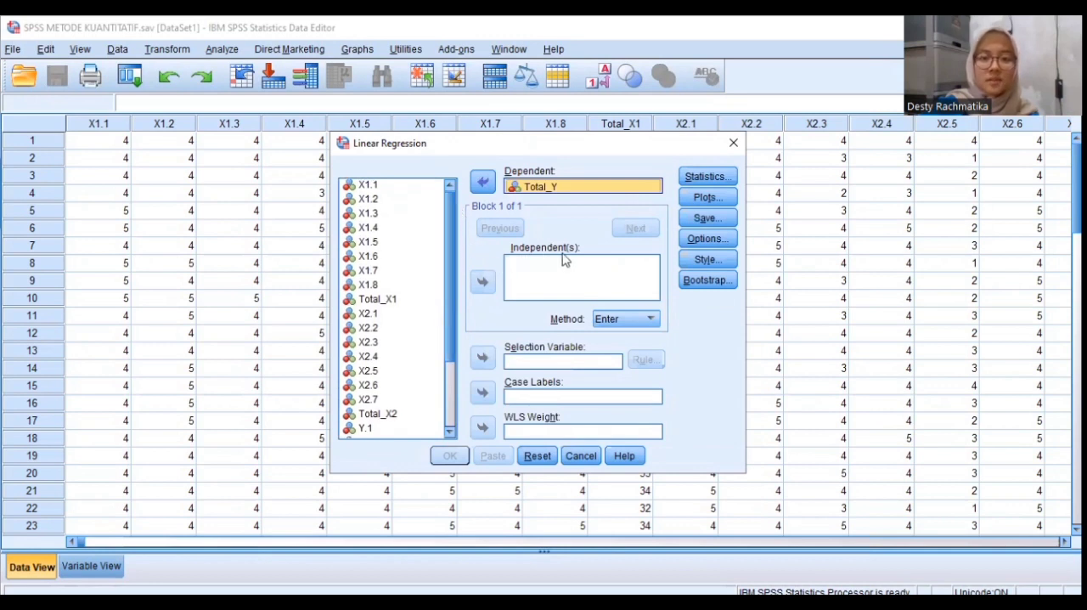
left_click(387, 306)
left_click(482, 281)
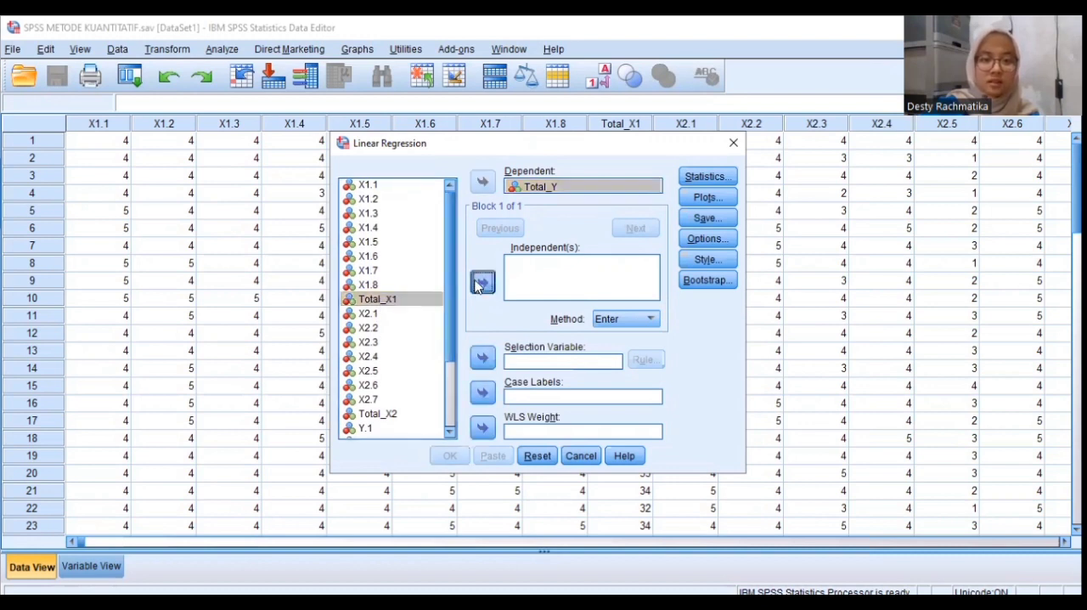
left_click(391, 413)
left_click(479, 285)
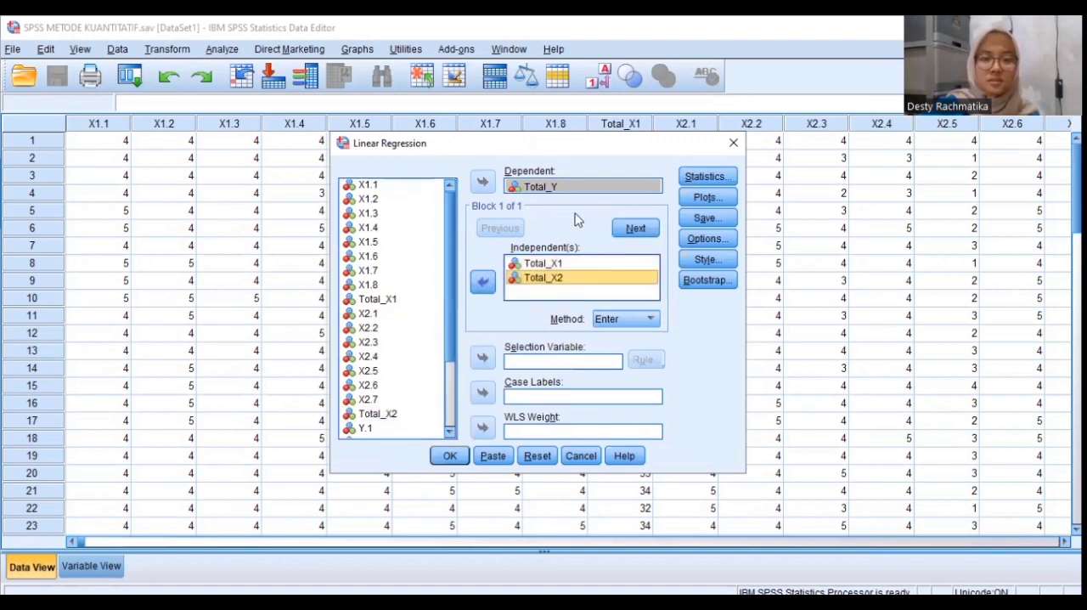
Include the Durbin-Watson residual statistic in the linear regression, keeping Estimates and Model fit selected
left_click(711, 178)
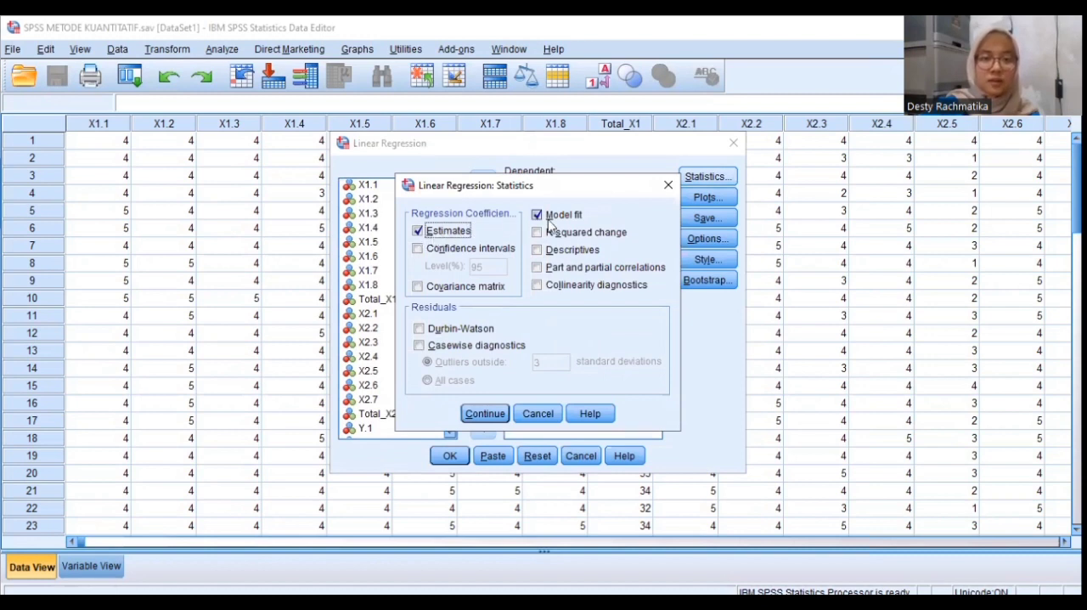
left_click(418, 329)
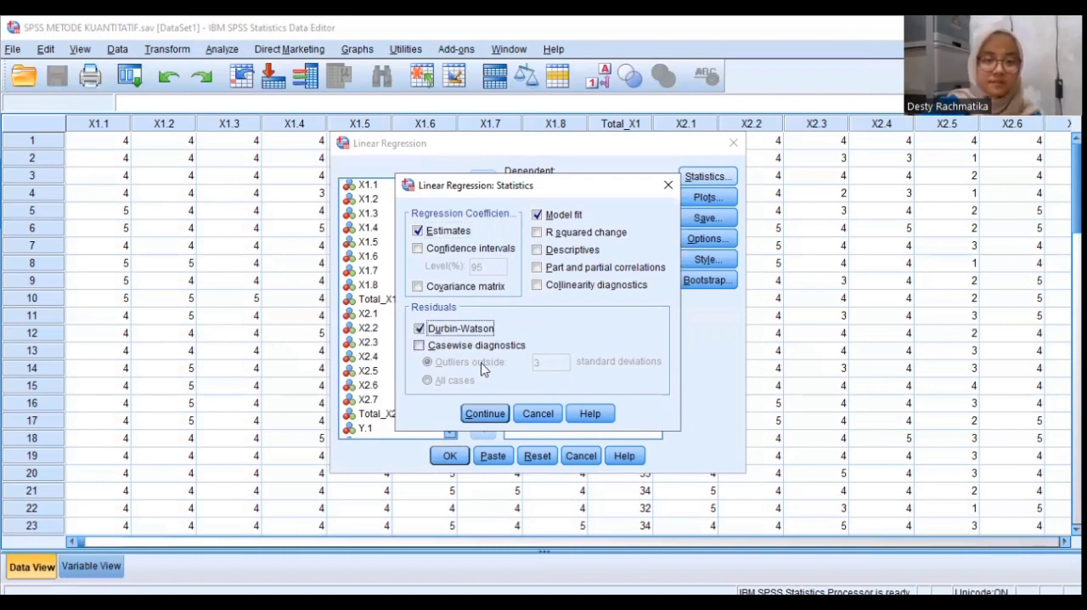
left_click(485, 414)
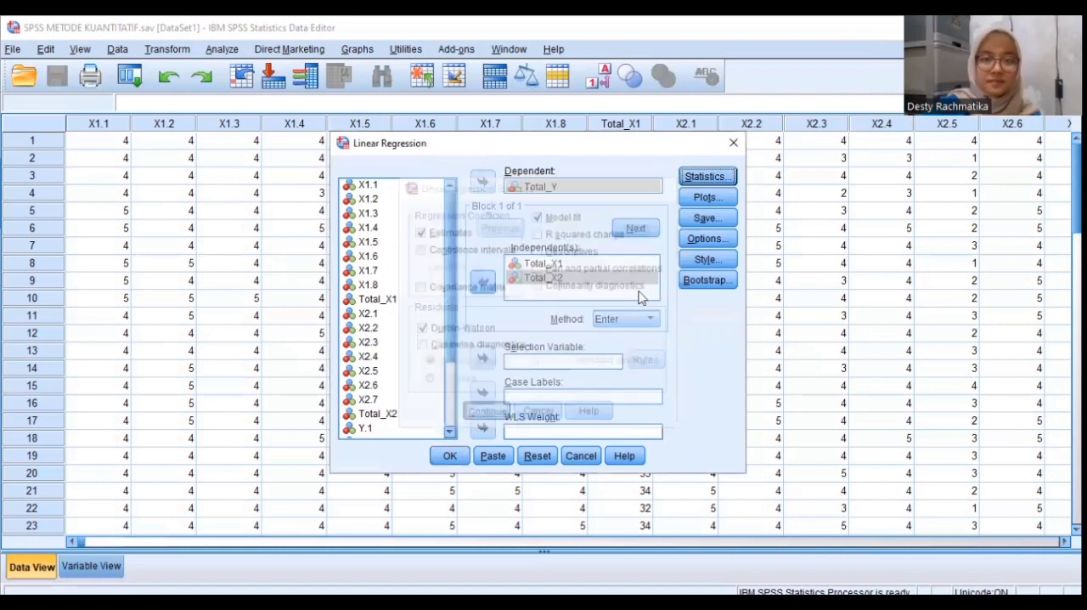
Set up the regression scatter plot with *SRESID on Y and *ZPRED on X, and include the normal probability plot
left_click(696, 198)
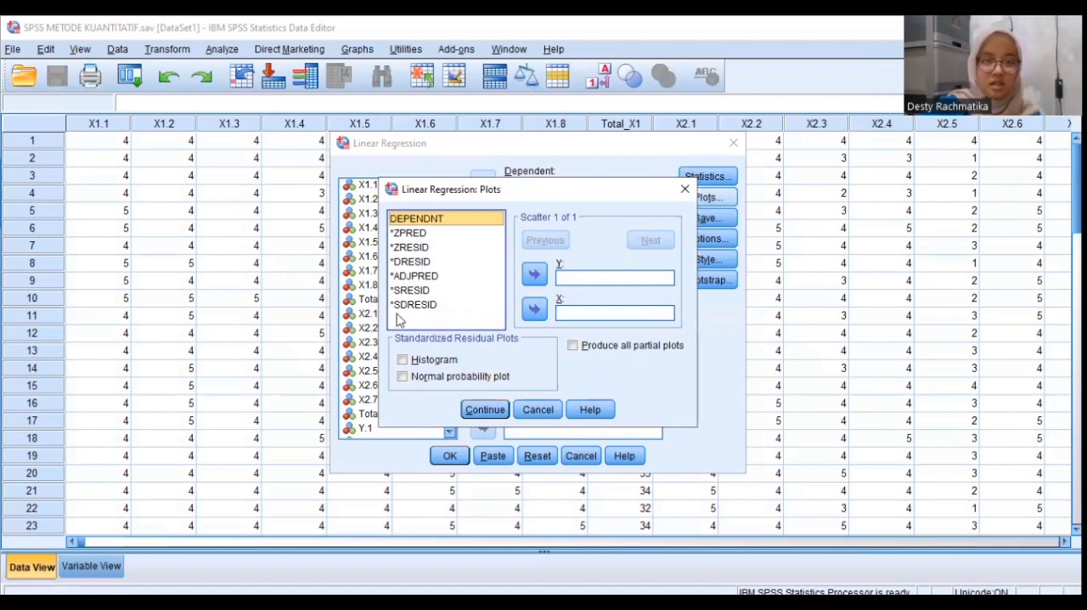
left_click(433, 291)
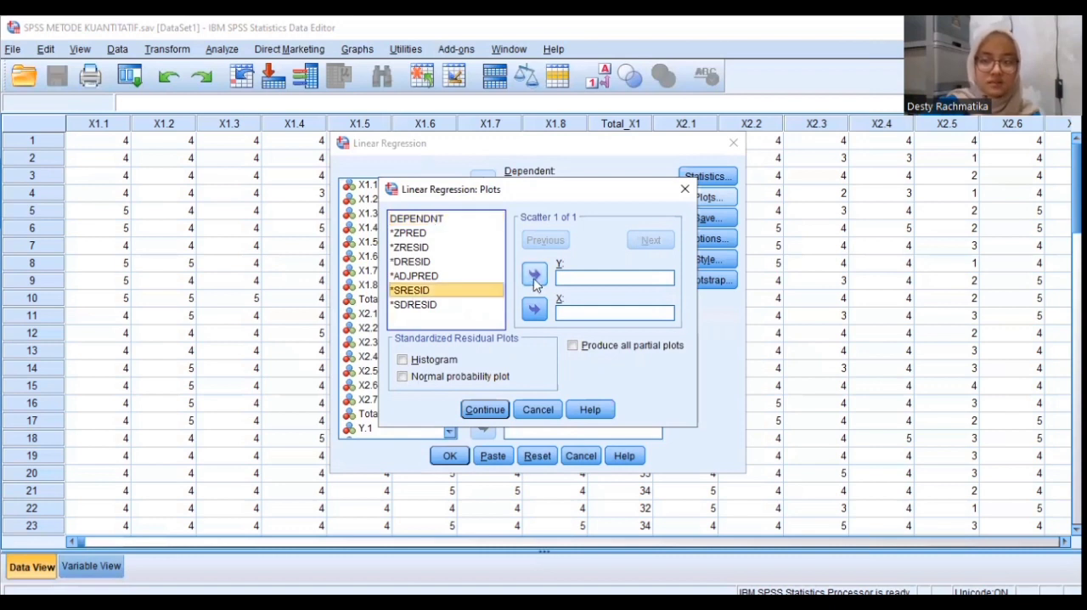
left_click(534, 276)
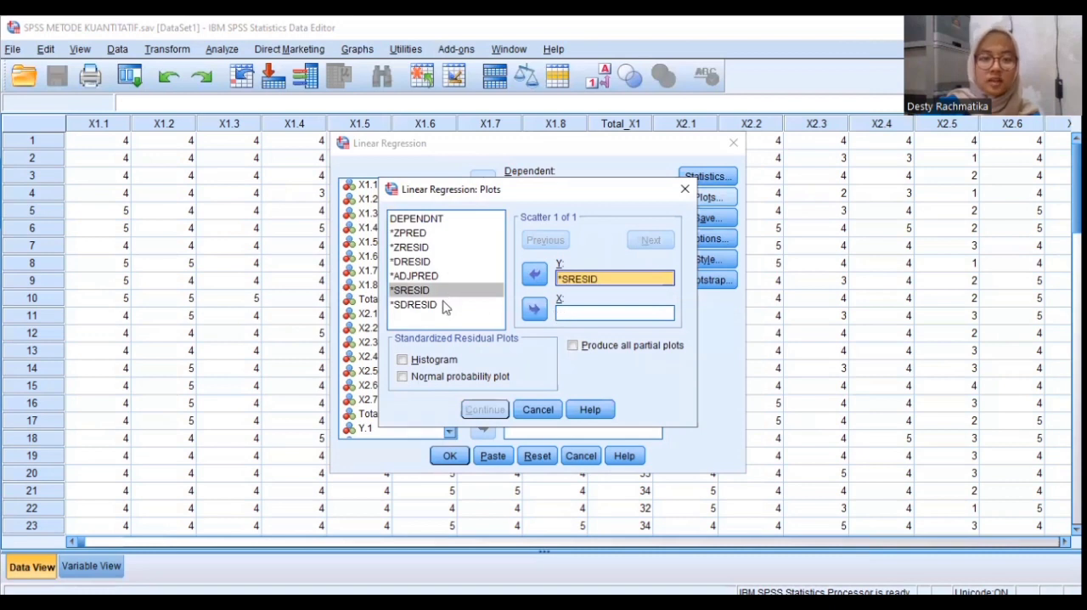
left_click(419, 236)
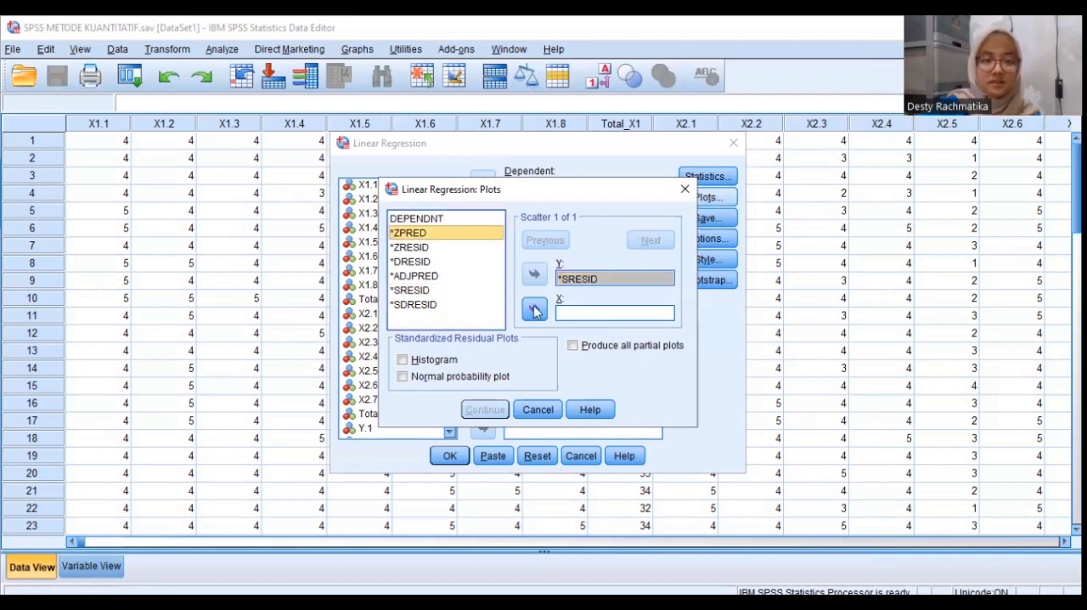
left_click(534, 311)
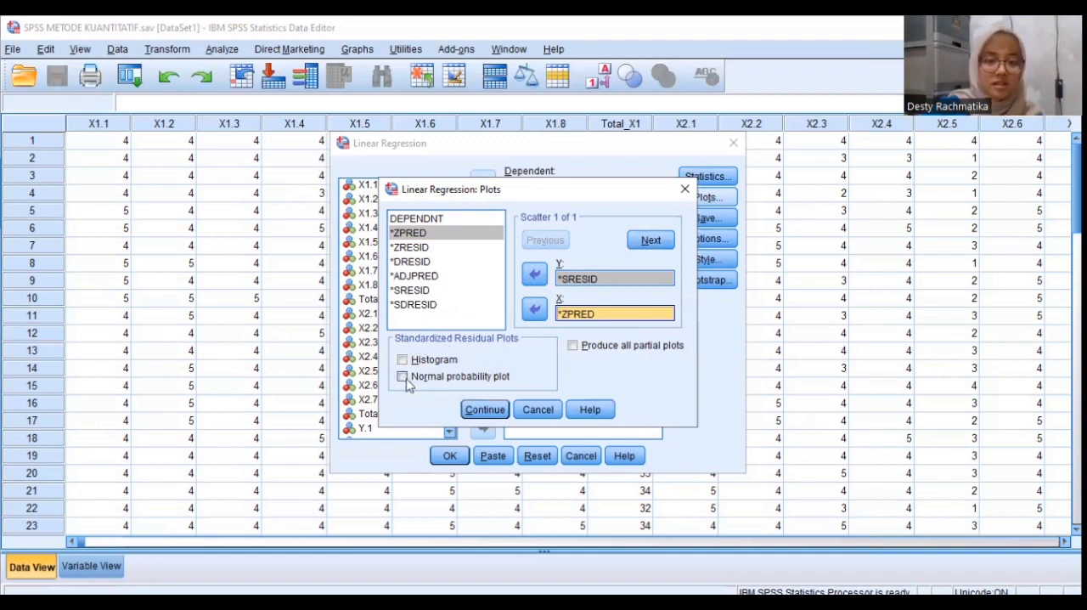
left_click(456, 382)
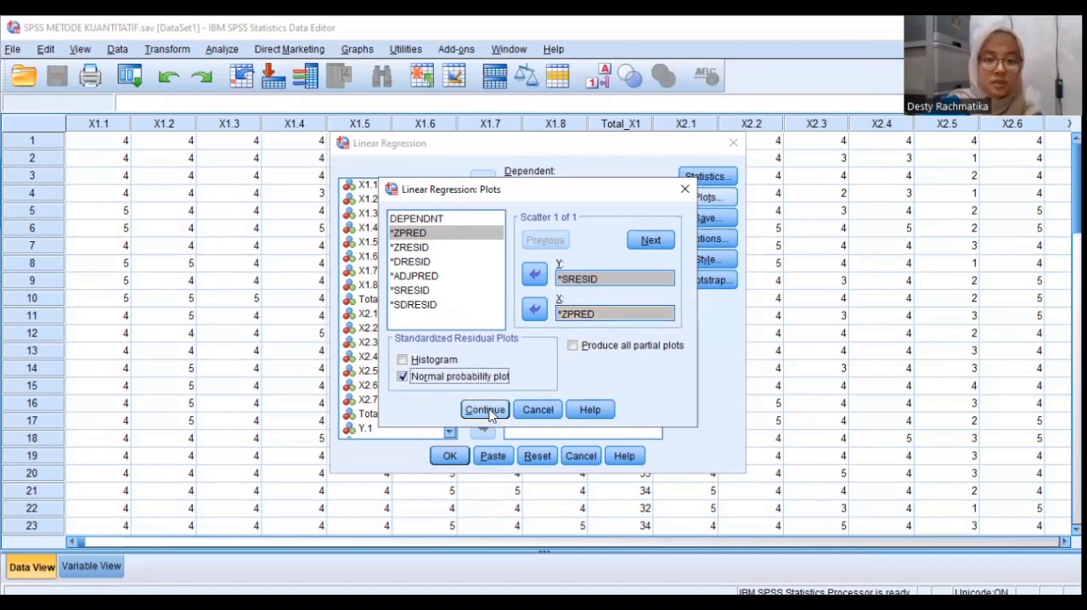
left_click(485, 411)
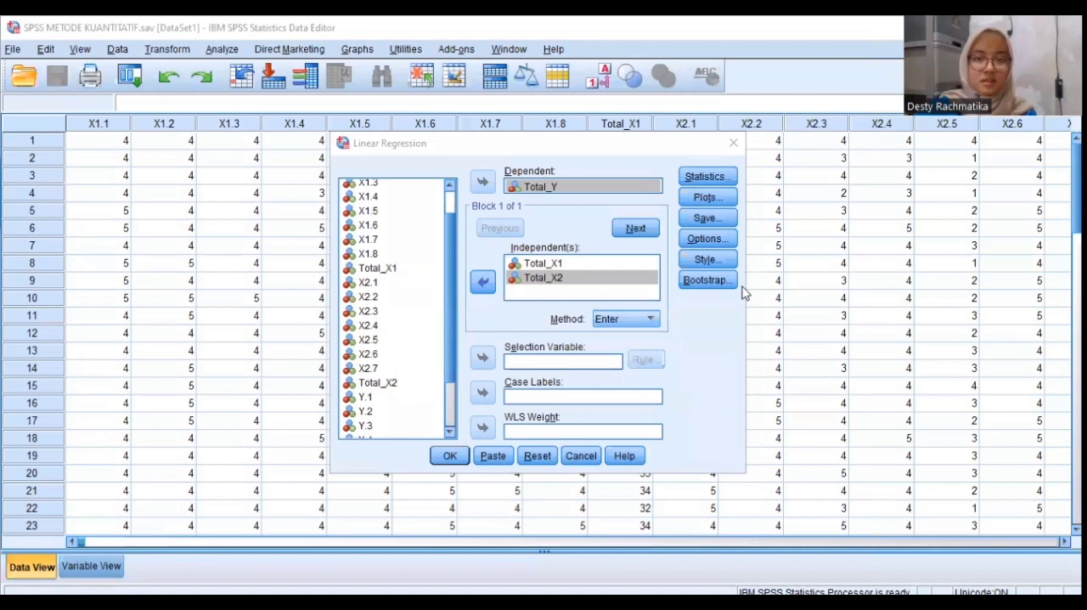
Set the linear regression to save the unstandardized and studentized residuals
left_click(708, 219)
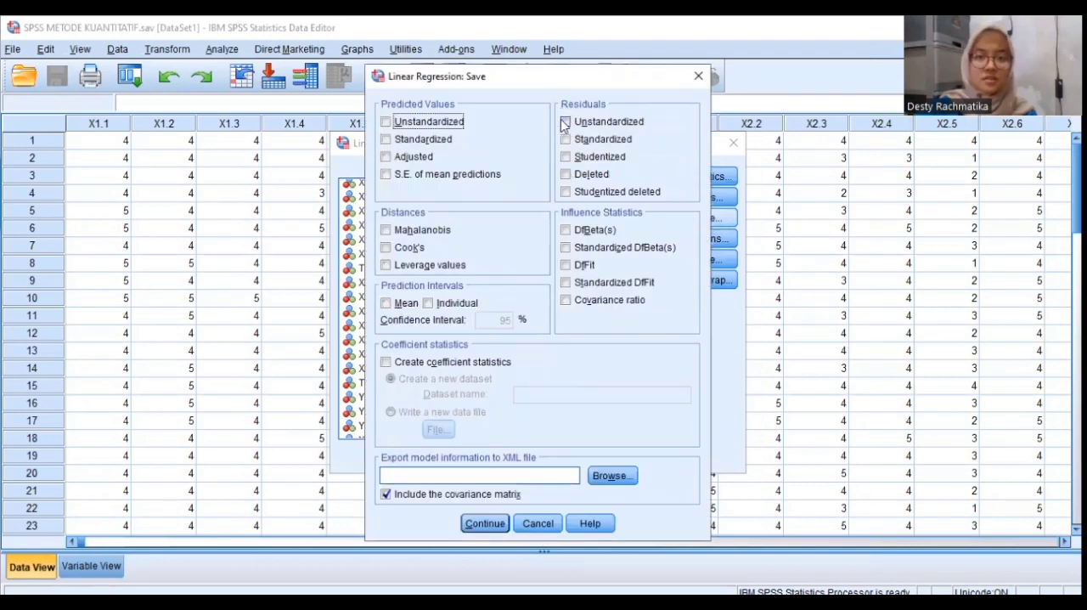
left_click(567, 123)
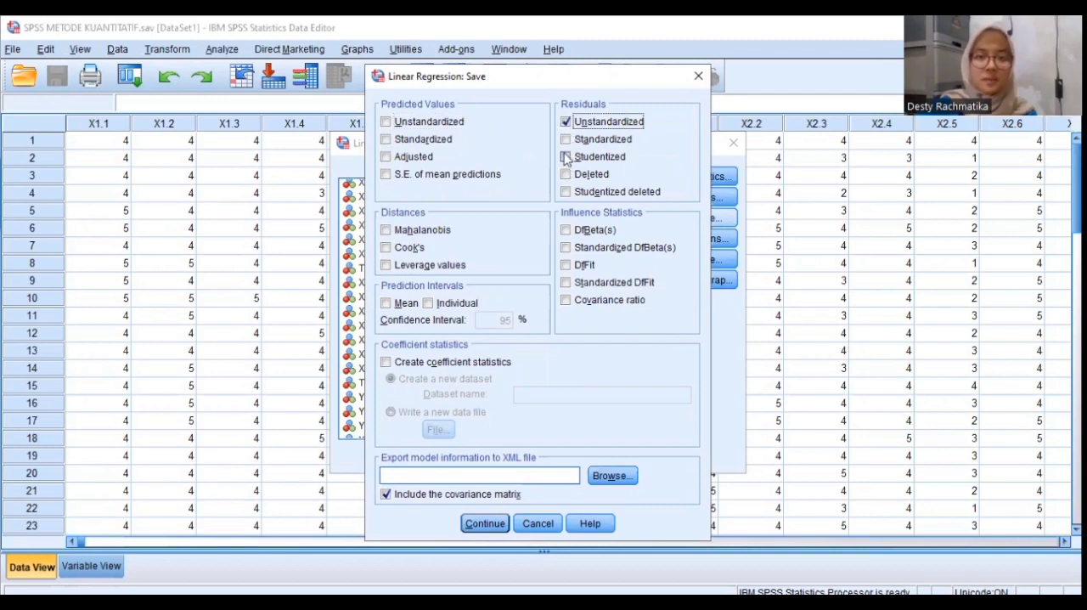
left_click(566, 157)
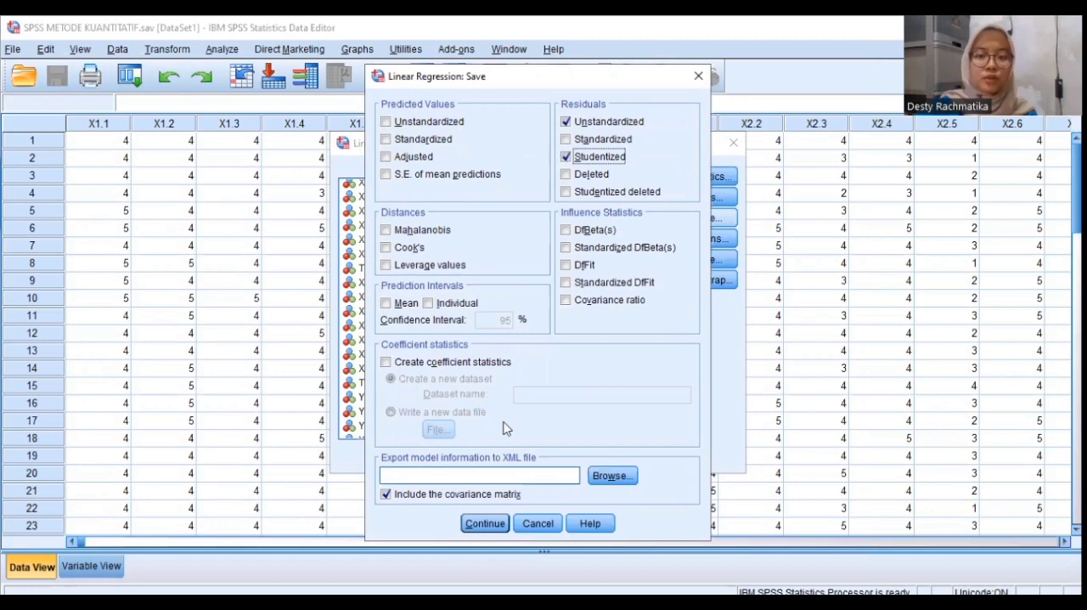
left_click(485, 523)
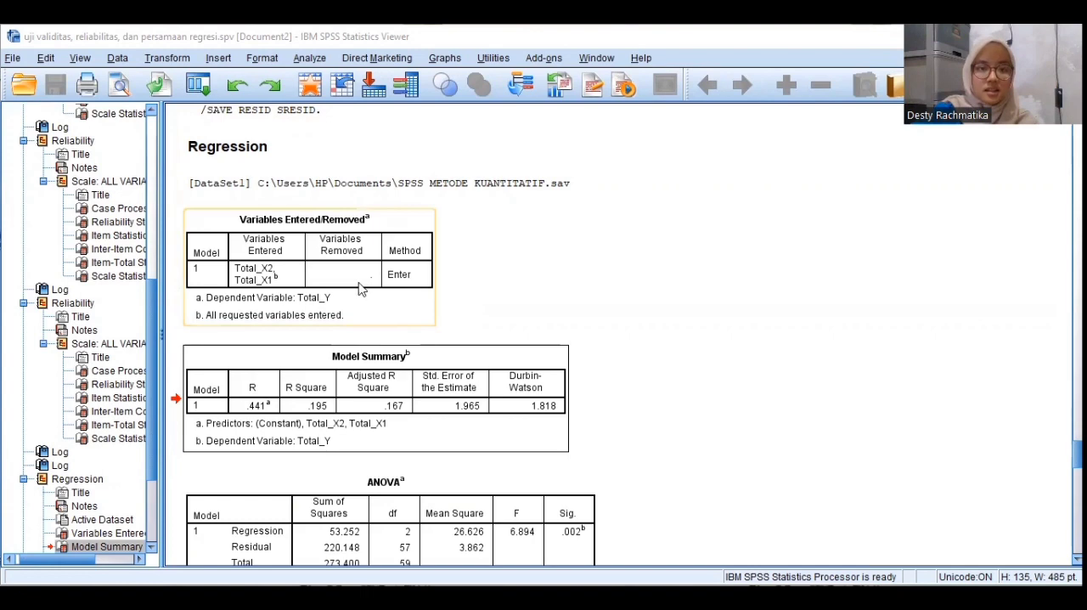
Examine the regression output, comparing the Variables Entered/Removed, Model Summary, ANOVA, Coefficients and Collinearity Diagnostics tables
scroll(352, 290, "down", 2)
scroll(348, 288, "down", 7)
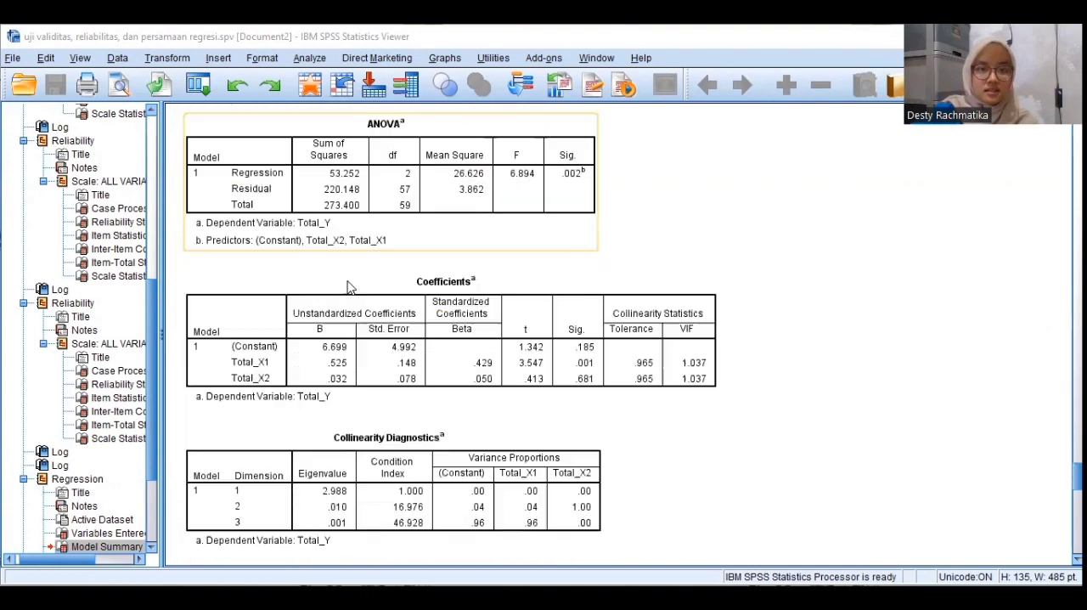
scroll(348, 287, "down", 2)
scroll(353, 288, "up", 4)
scroll(357, 289, "up", 3)
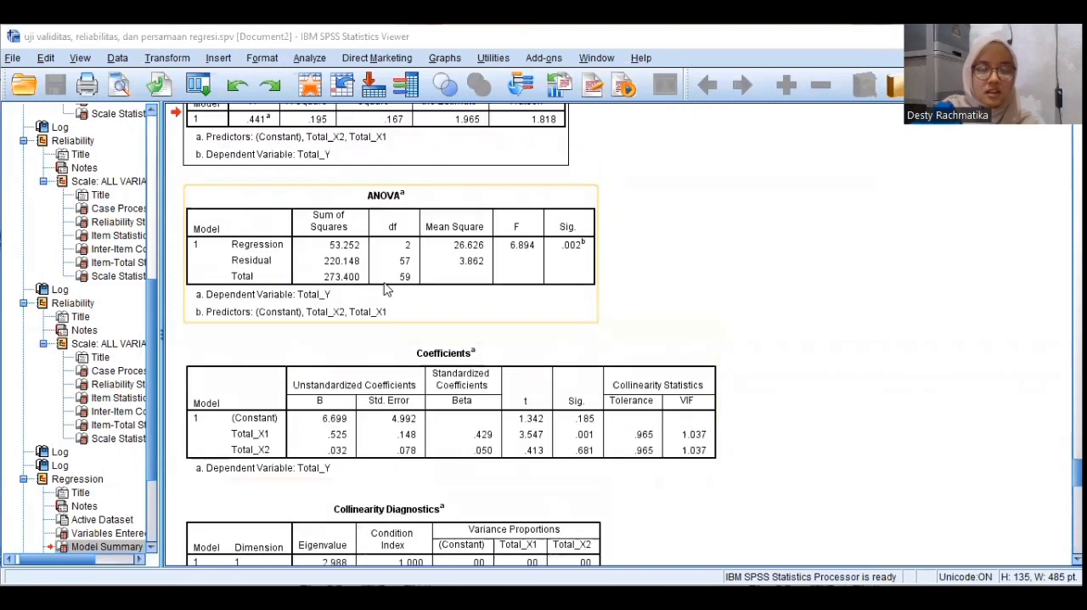
scroll(463, 311, "up", 2)
scroll(465, 314, "up", 3)
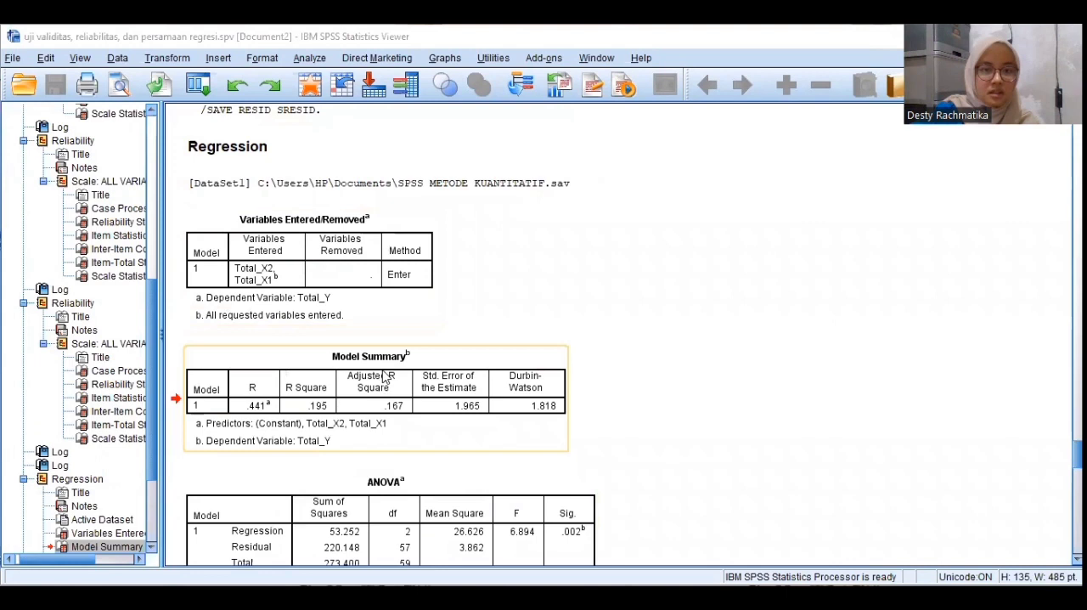
scroll(387, 378, "down", 3)
scroll(404, 391, "down", 3)
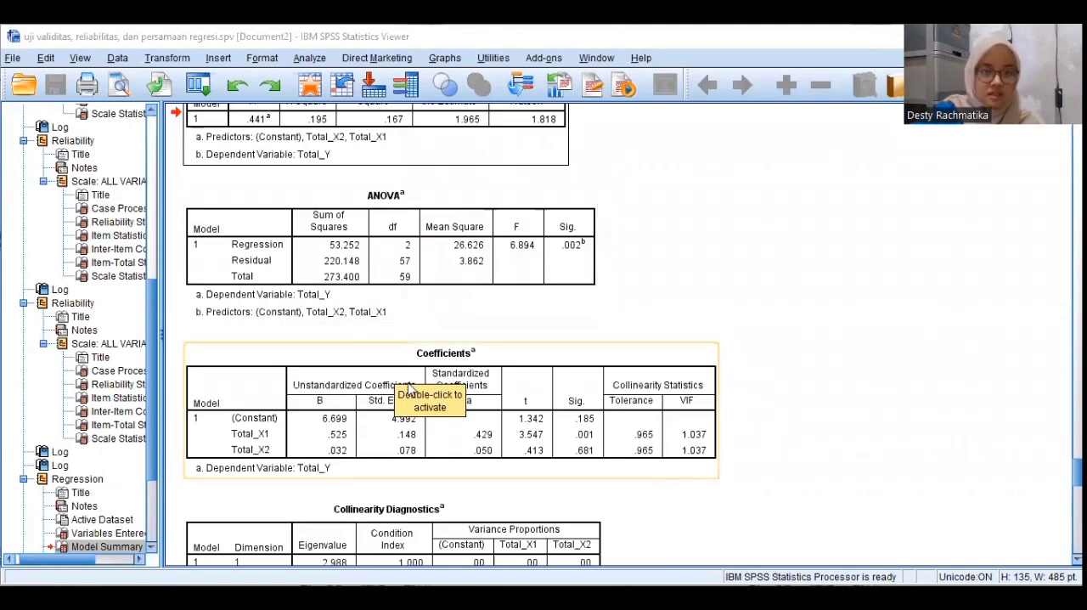
scroll(405, 374, "up", 3)
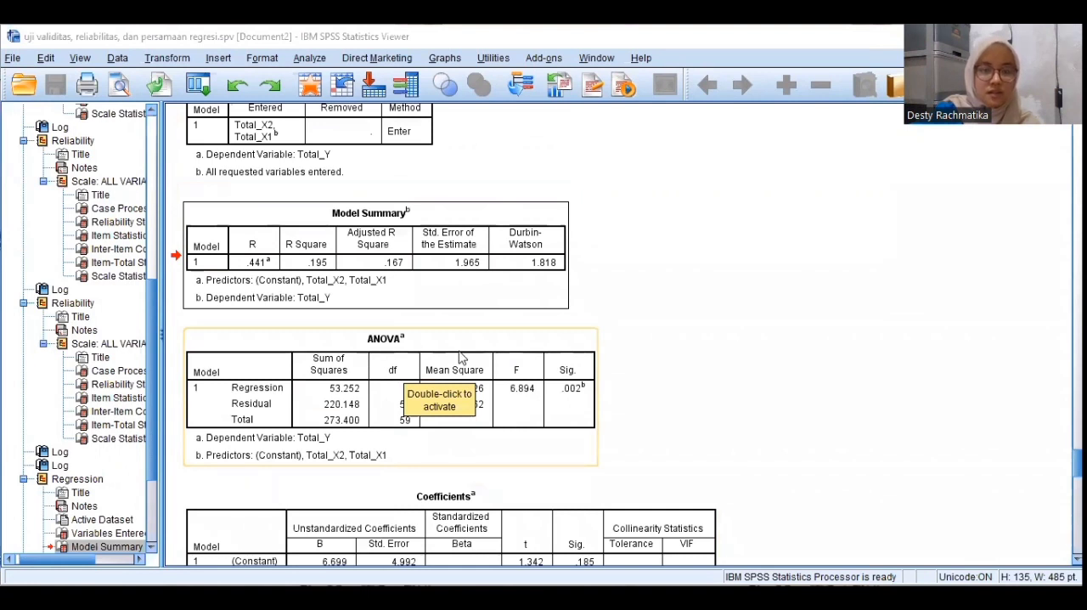
scroll(344, 427, "up", 3)
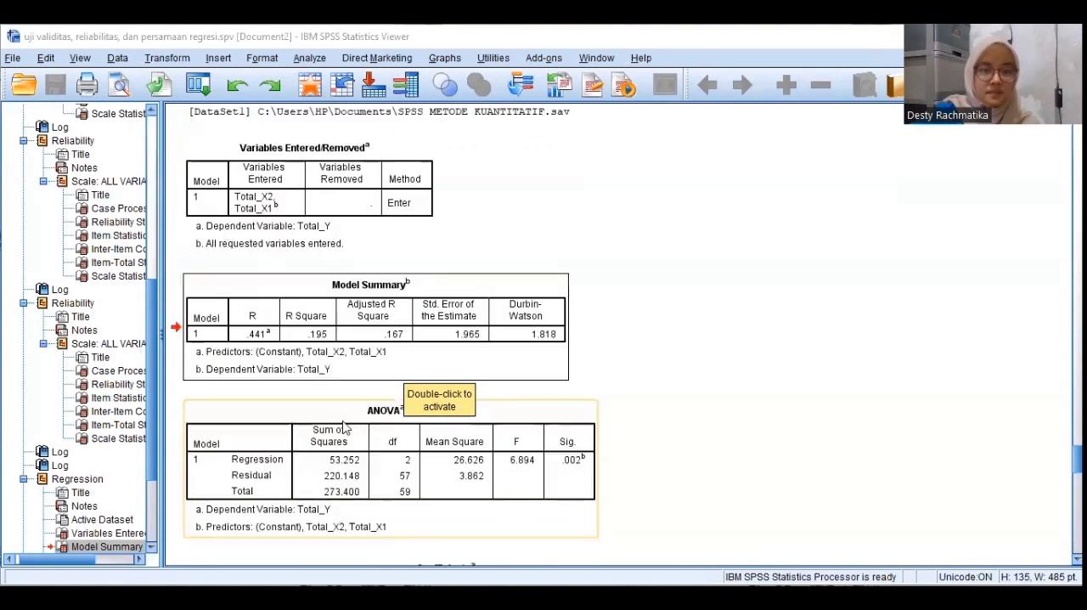